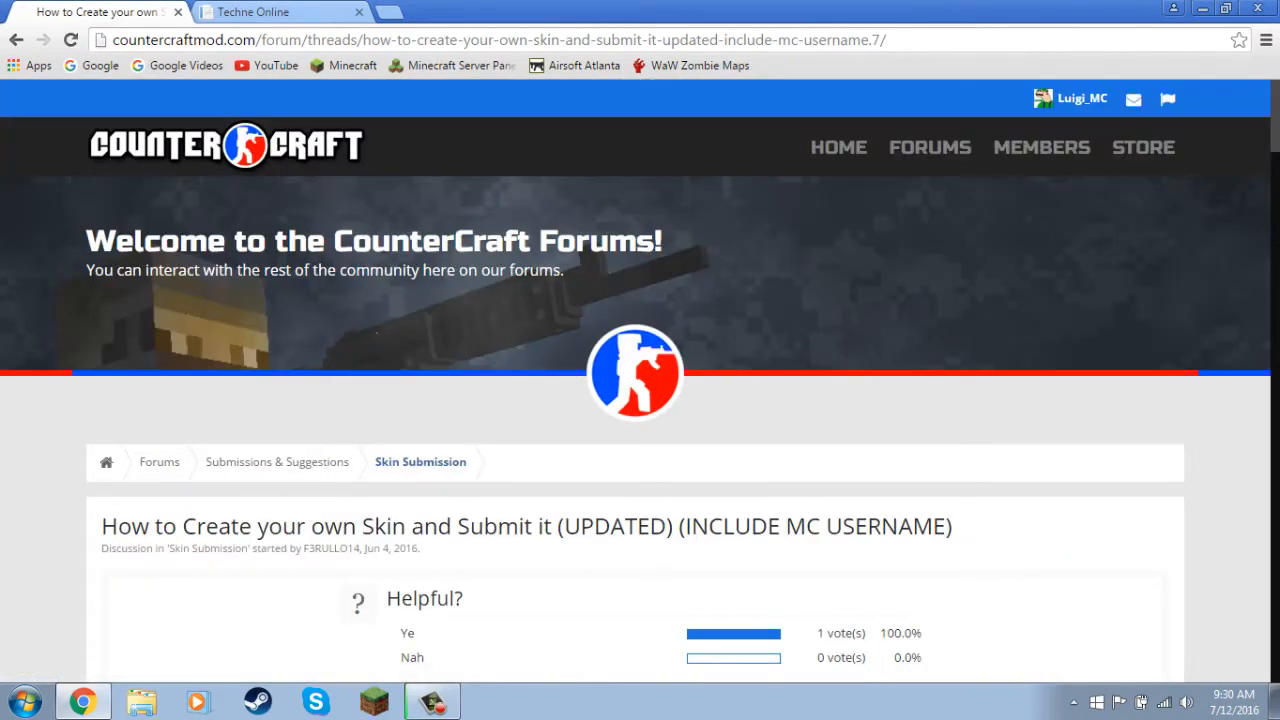
Download the Techne modeling software from the Techne Online site and close that site.
{"action": "scroll", "coordinate": [700, 380], "scroll_direction": "down", "scroll_amount": 5}
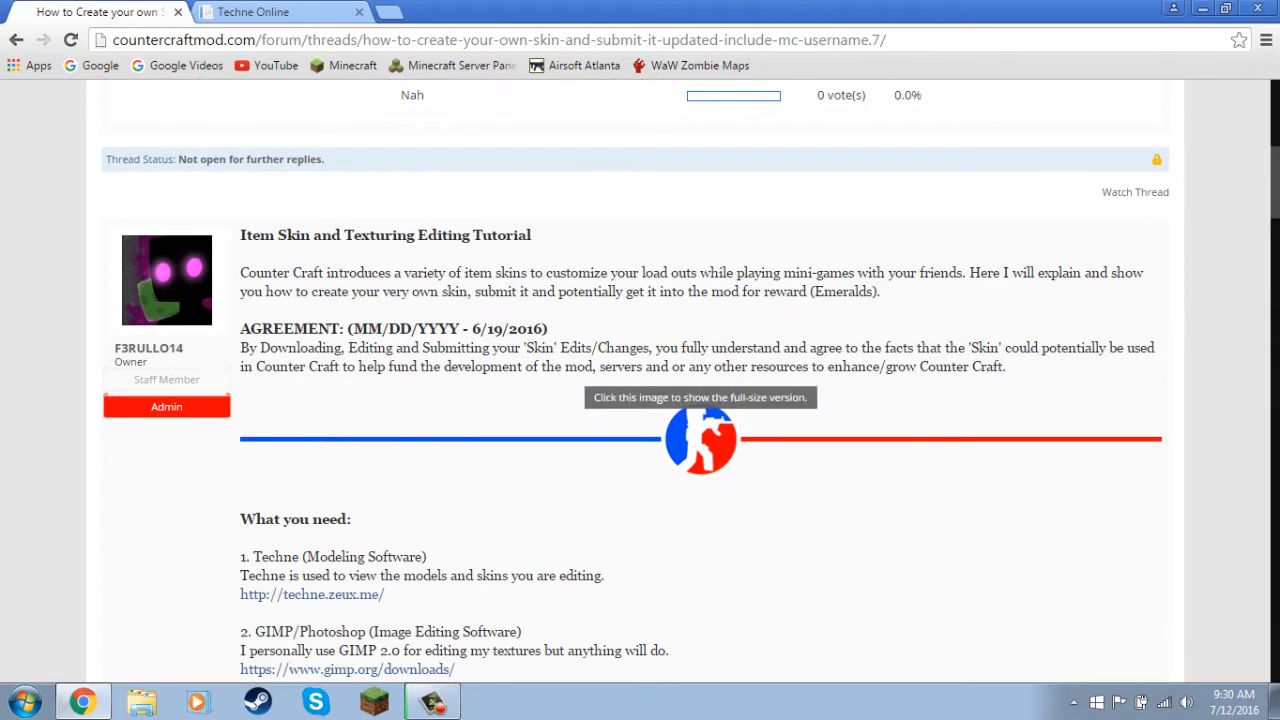
{"action": "scroll", "coordinate": [700, 420], "scroll_direction": "down", "scroll_amount": 5}
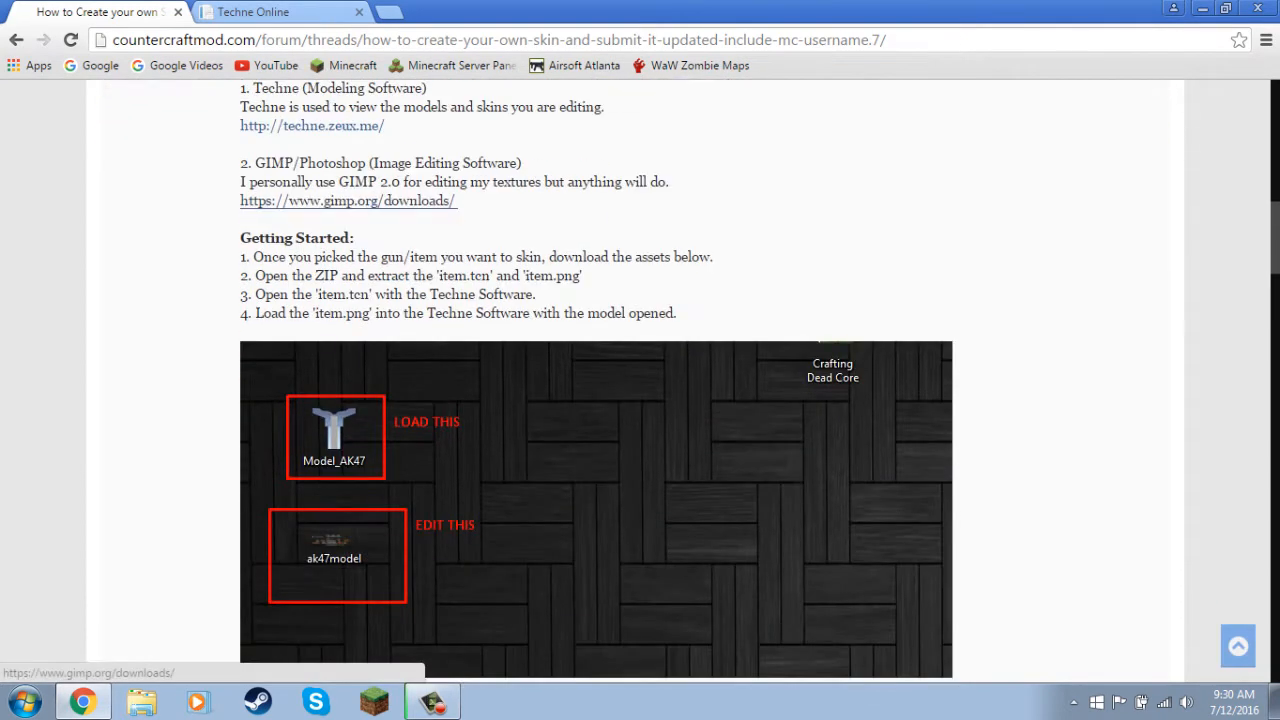
{"action": "scroll", "coordinate": [312, 219], "scroll_direction": "up", "scroll_amount": 1}
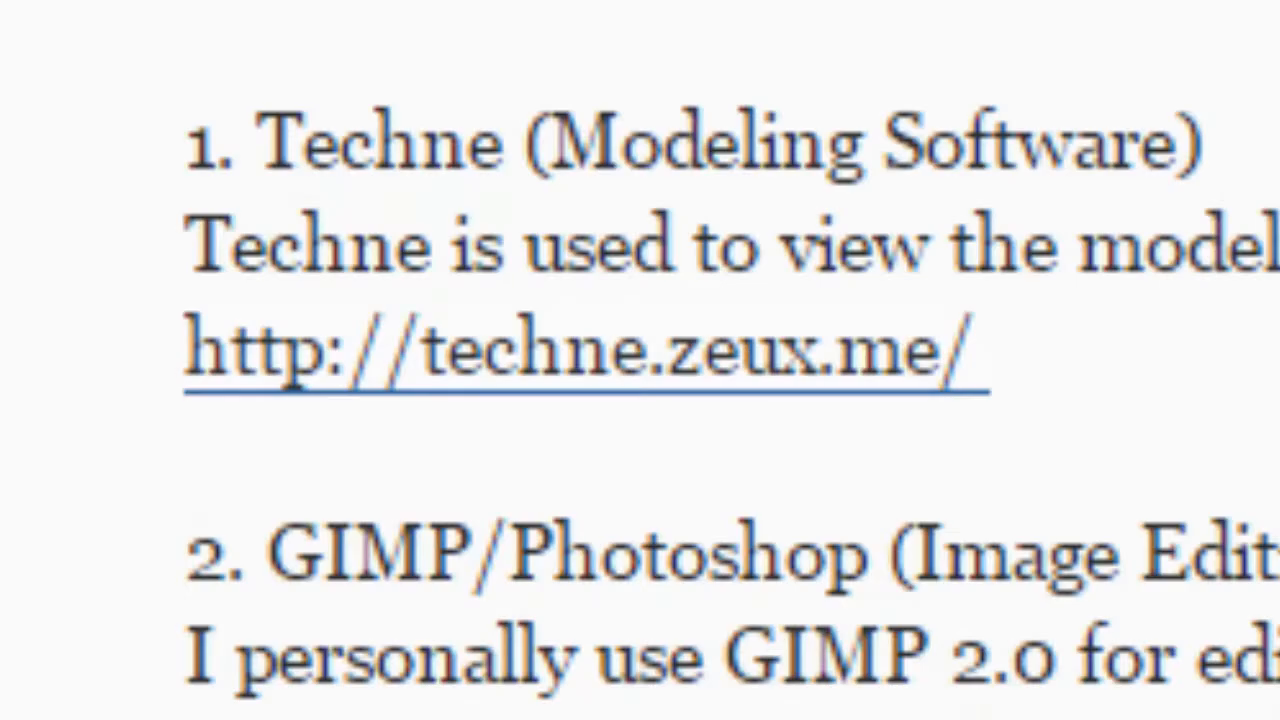
{"action": "left_click", "coordinate": [600, 352]}
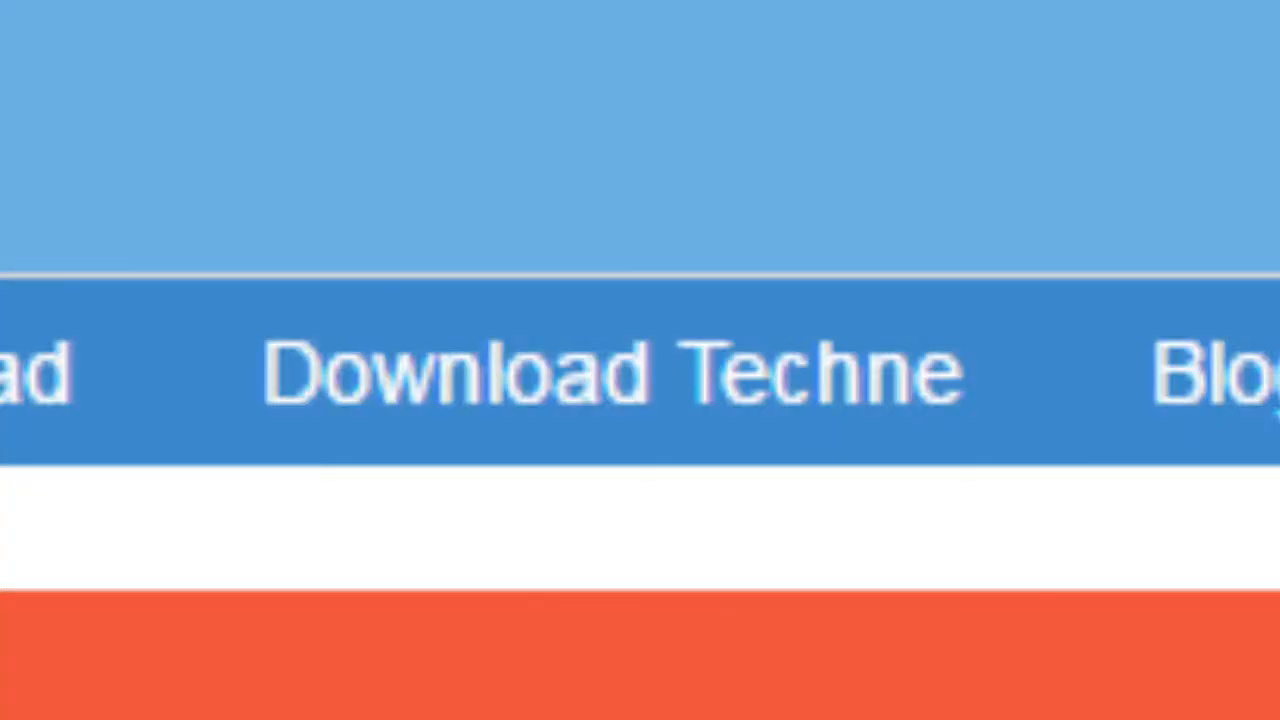
{"action": "left_click", "coordinate": [612, 373]}
{"action": "left_click", "coordinate": [314, 660]}
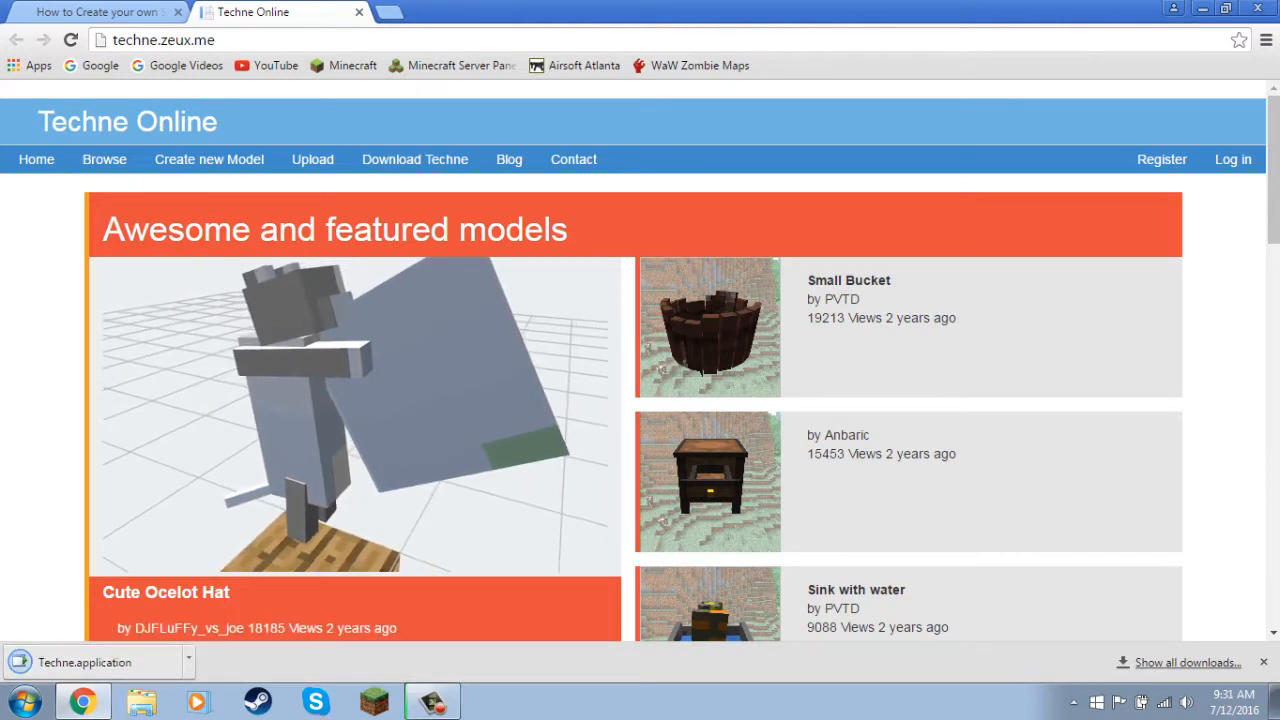
{"action": "key", "text": "ctrl+w"}
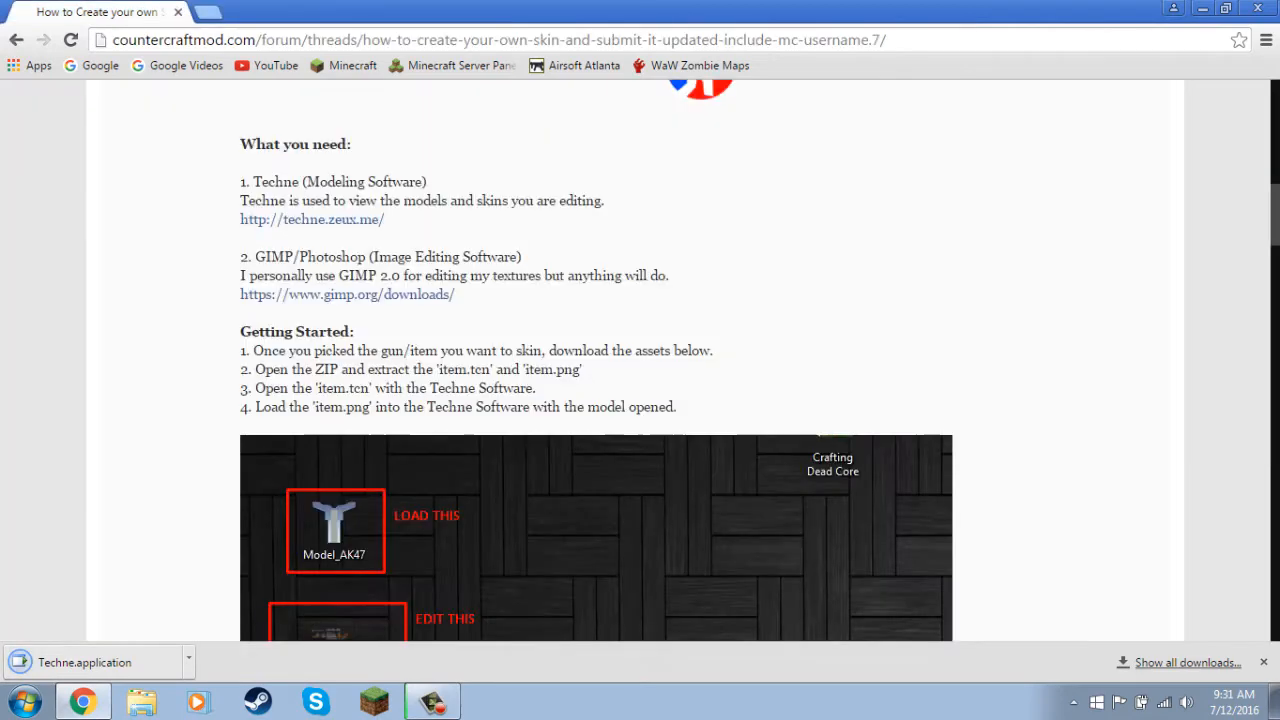
Download the AK47 asset ZIP from the Rifles list in the forum thread's Assets section.
{"action": "scroll", "coordinate": [640, 380], "scroll_direction": "down", "scroll_amount": 1}
{"action": "scroll", "coordinate": [700, 380], "scroll_direction": "down", "scroll_amount": 10}
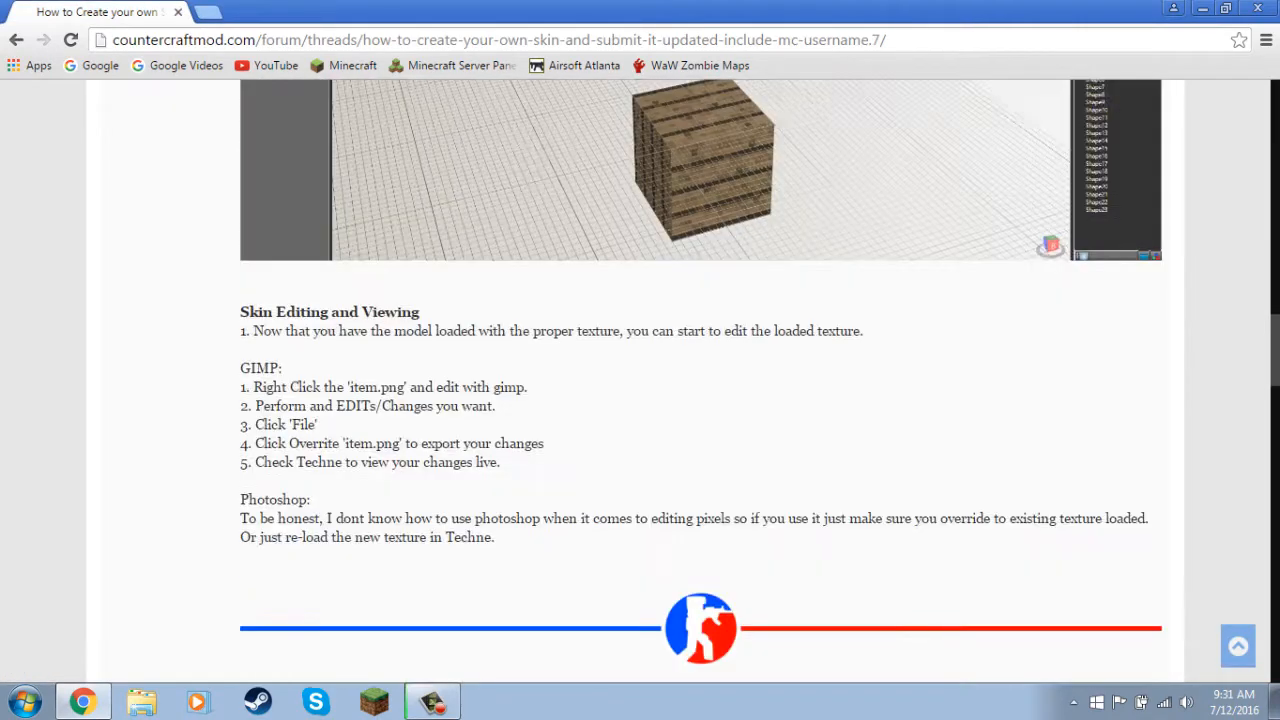
{"action": "scroll", "coordinate": [700, 380], "scroll_direction": "down", "scroll_amount": 15}
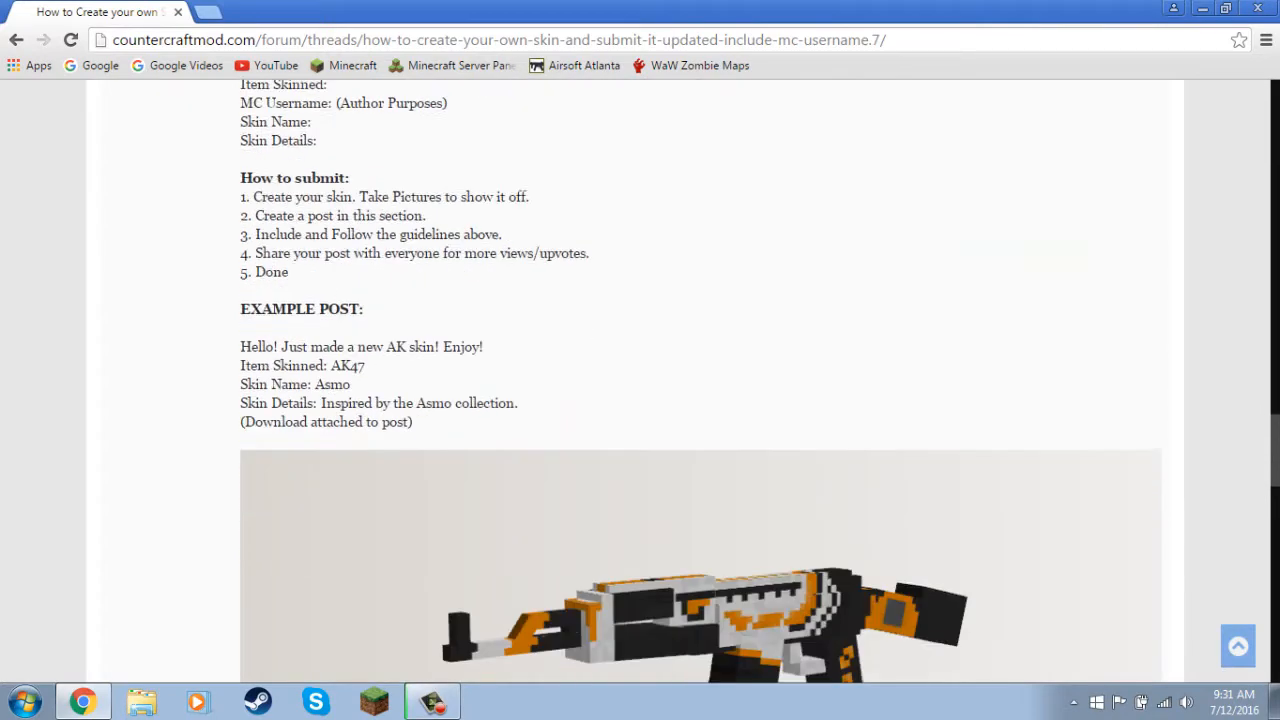
{"action": "scroll", "coordinate": [700, 380], "scroll_direction": "up", "scroll_amount": 2}
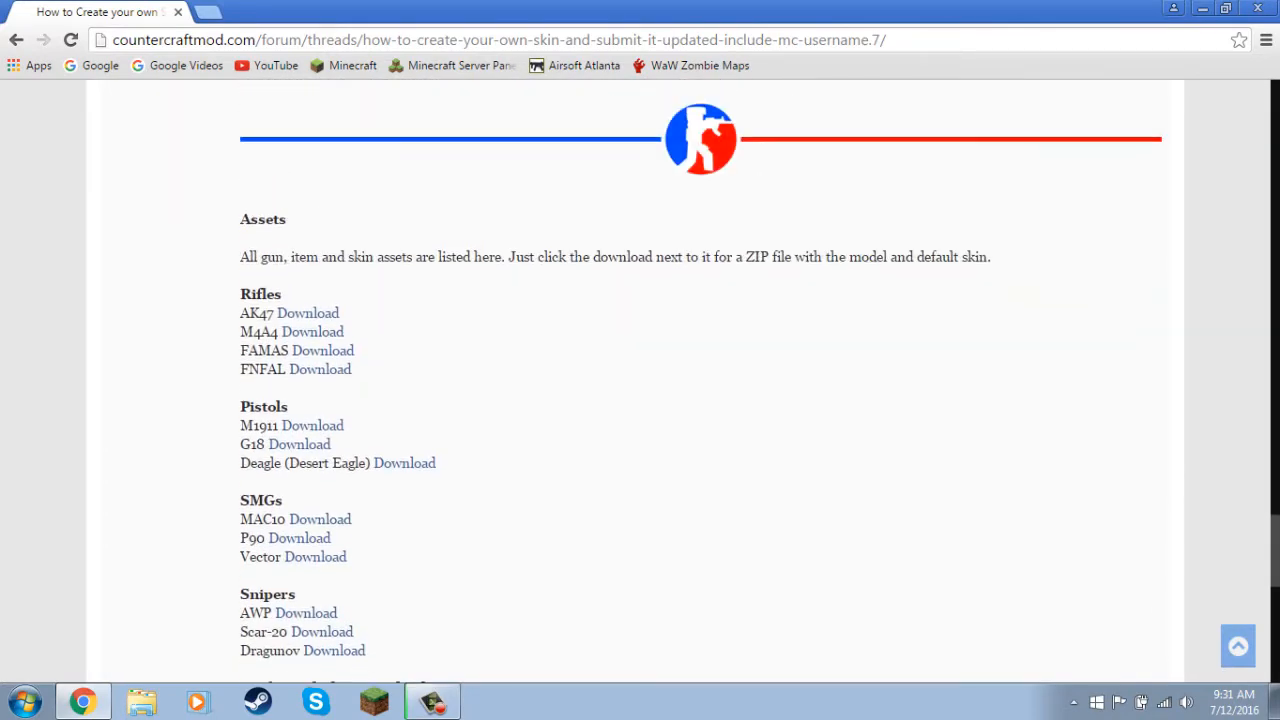
{"action": "scroll", "coordinate": [700, 380], "scroll_direction": "down", "scroll_amount": 1}
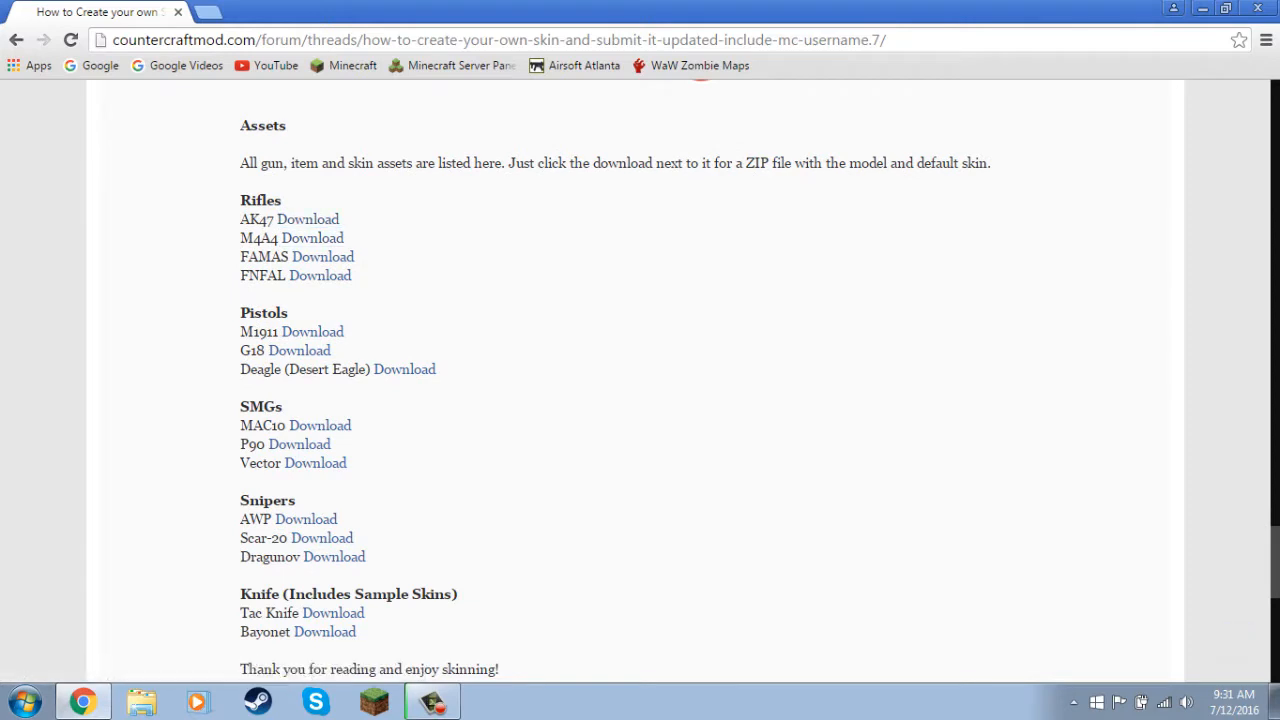
{"action": "scroll", "coordinate": [640, 380], "scroll_direction": "down", "scroll_amount": 2}
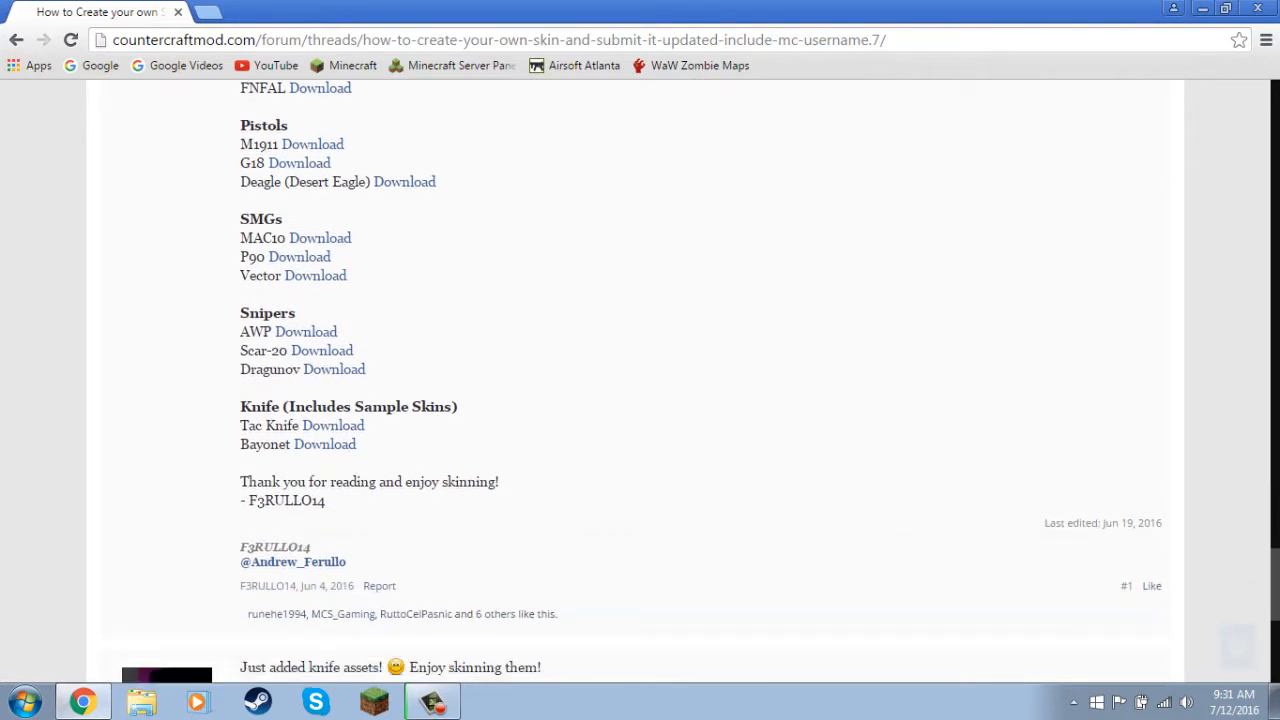
{"action": "scroll", "coordinate": [640, 380], "scroll_direction": "up", "scroll_amount": 2}
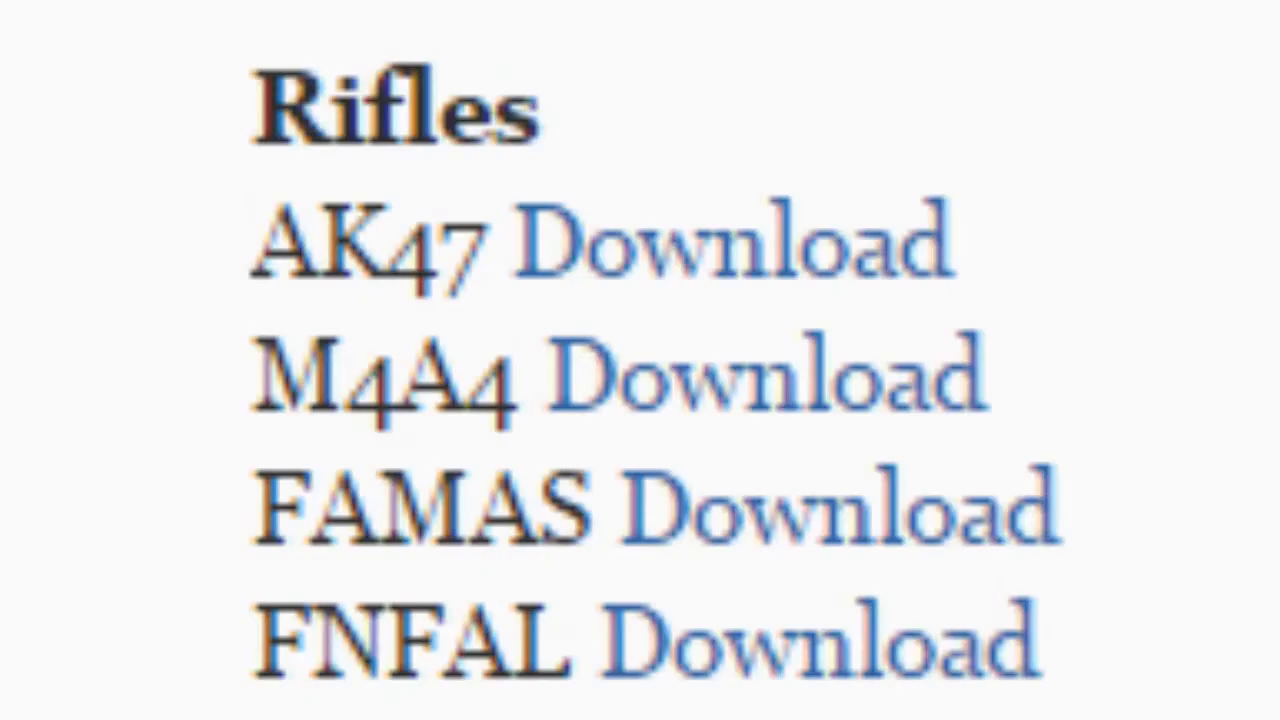
{"action": "left_click", "coordinate": [730, 245]}
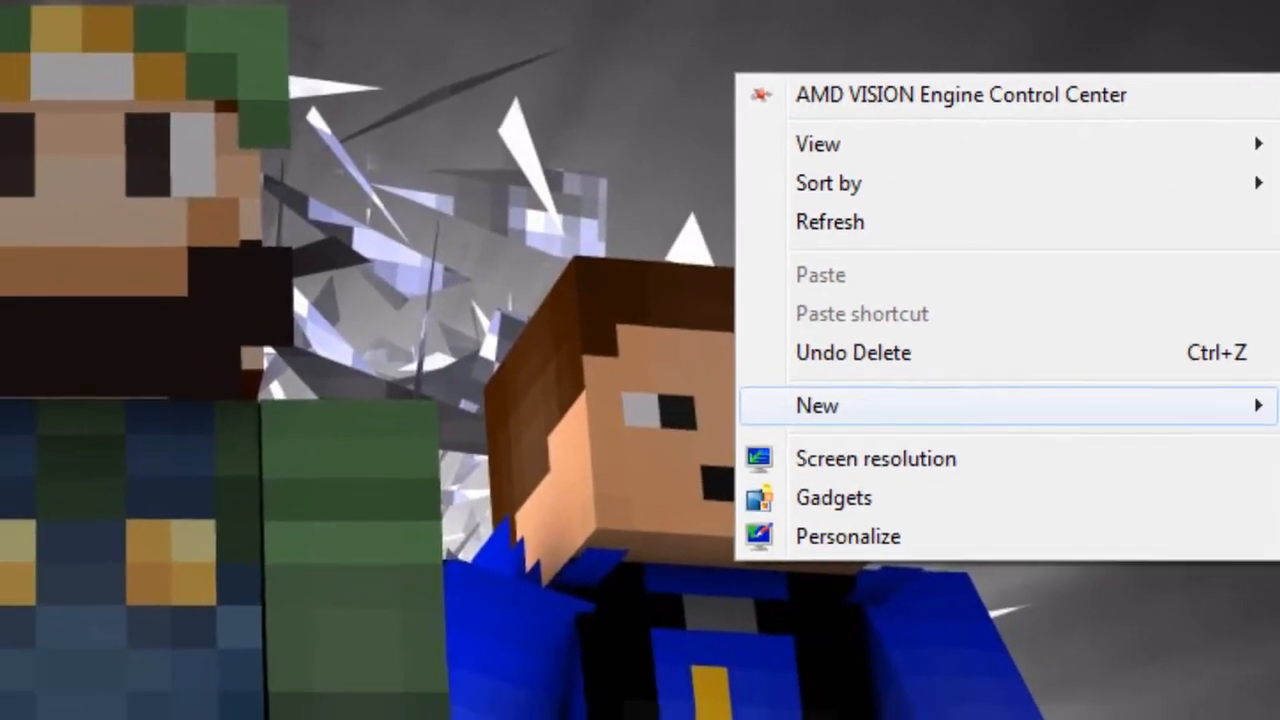
Create a new desktop folder named "Counter Craft Skins".
{"action": "mouse_move", "coordinate": [817, 405]}
{"action": "left_click", "coordinate": [571, 354]}
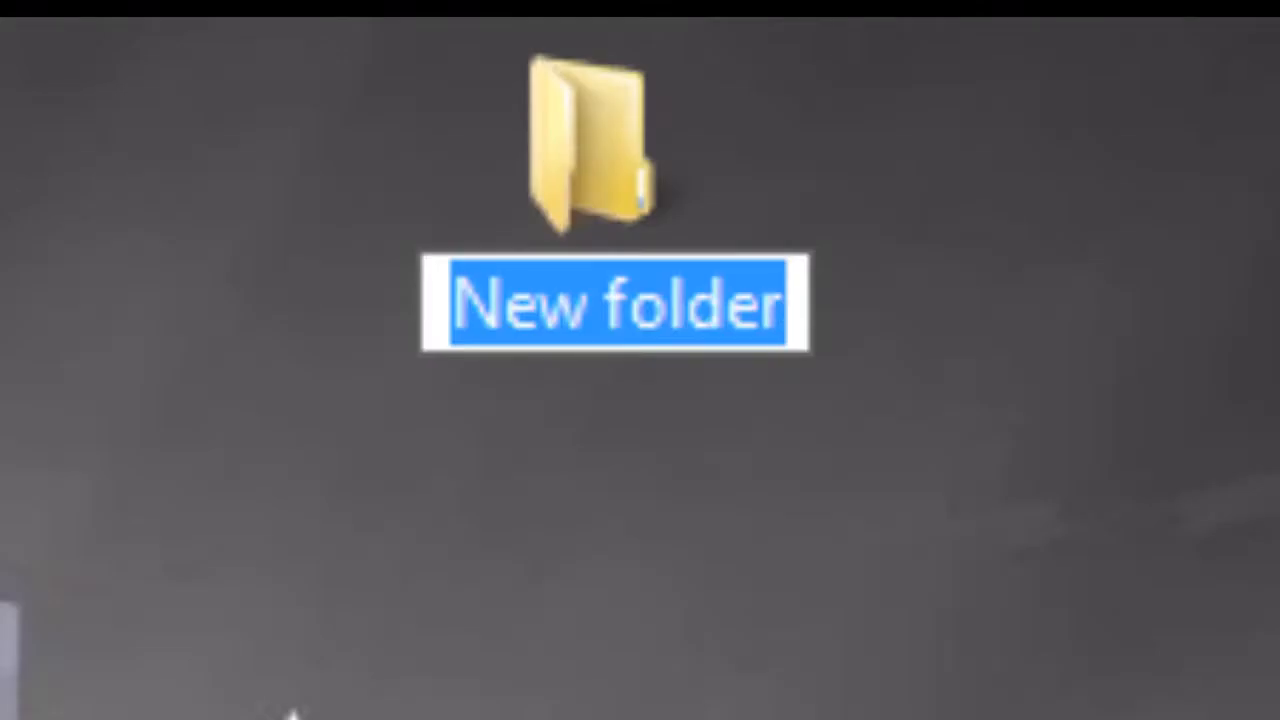
{"action": "type", "text": "Counter Craft Skins"}
{"action": "key", "text": "Return"}
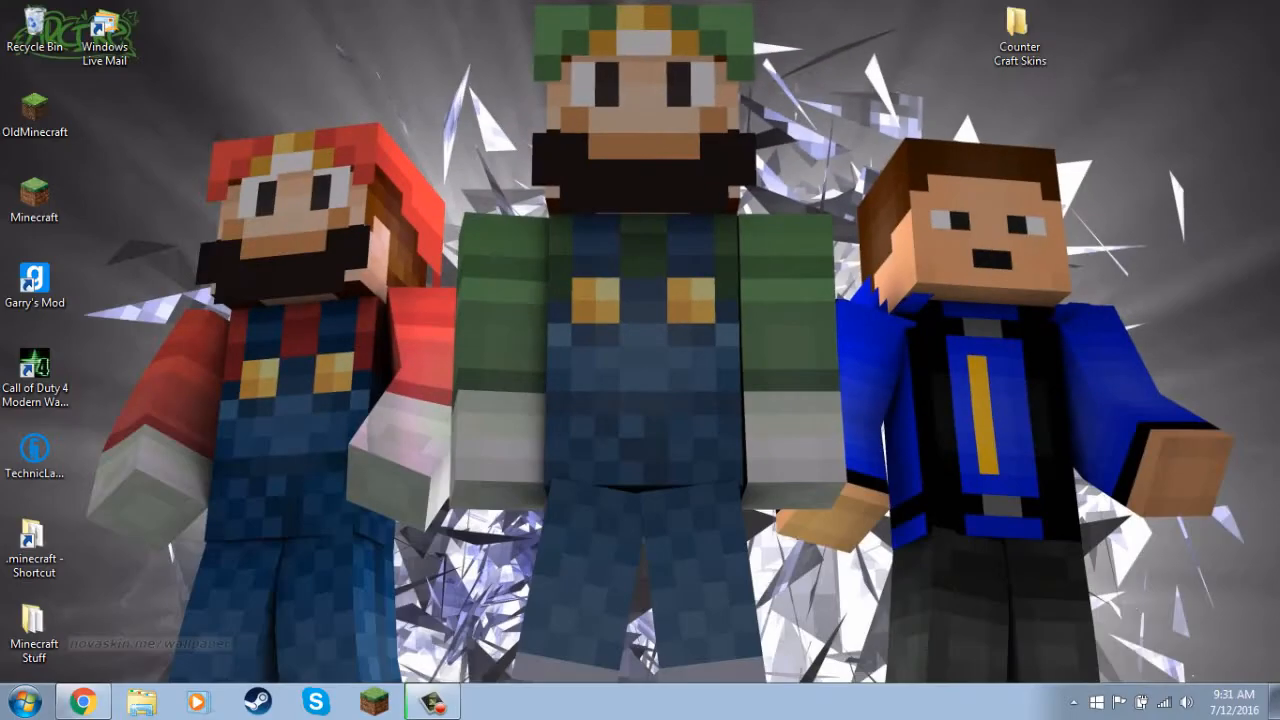
Open the Counter Craft Skins folder and place the downloaded ak47.zip in it.
{"action": "key", "text": "Return"}
{"action": "key", "text": "alt+Tab"}
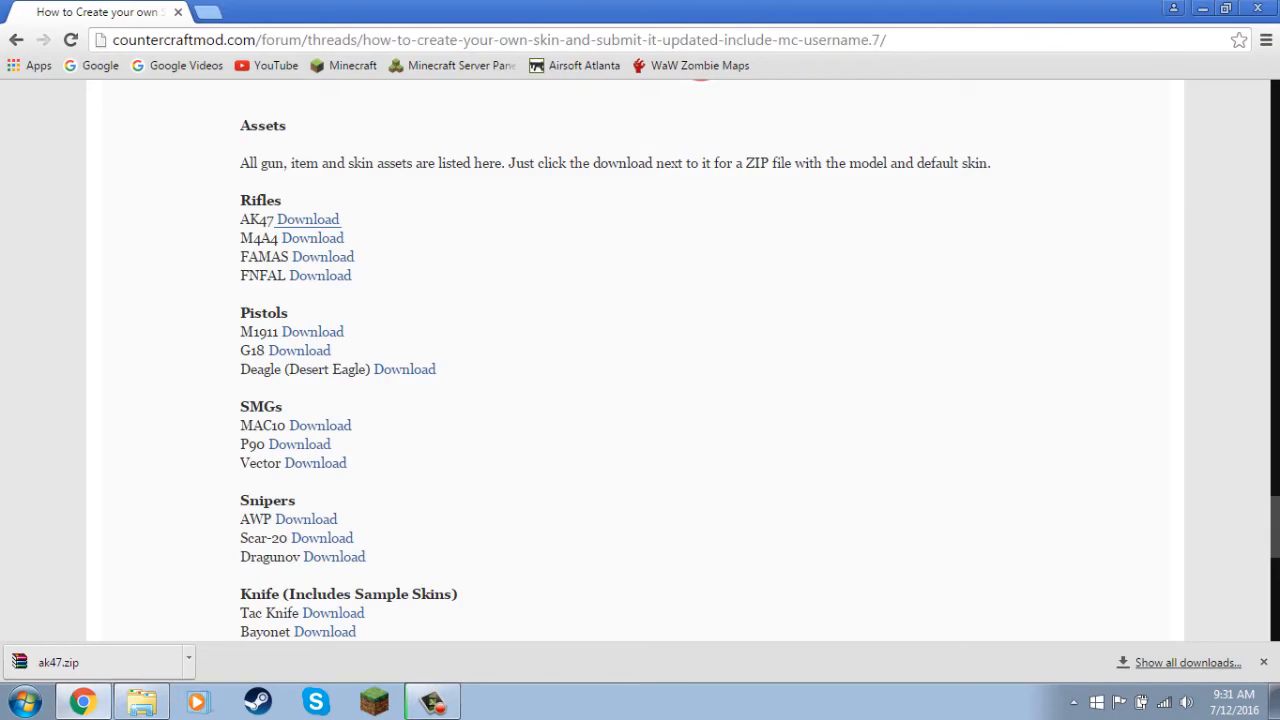
{"action": "left_click_drag", "start_coordinate": [141, 705], "coordinate": [682, 318]}
Extract the ak47 archive into its own ak47 subfolder and open that subfolder.
{"action": "right_click", "coordinate": [430, 153]}
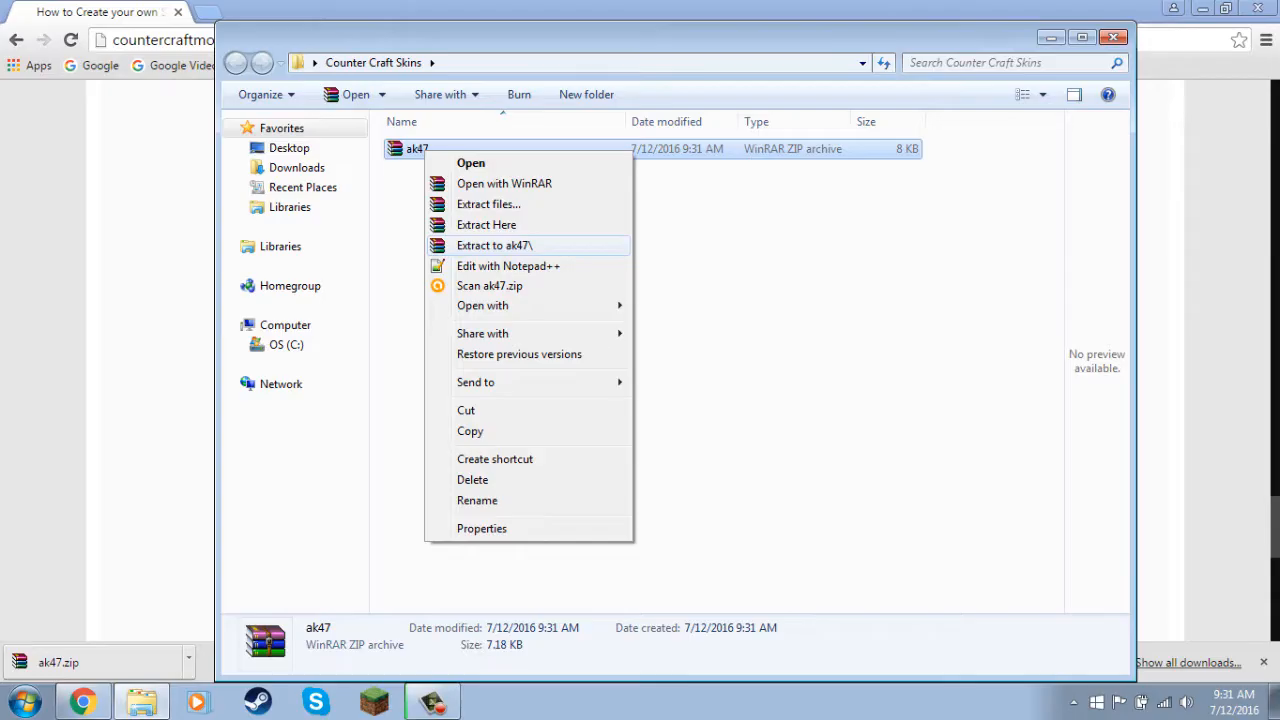
{"action": "left_click", "coordinate": [540, 322]}
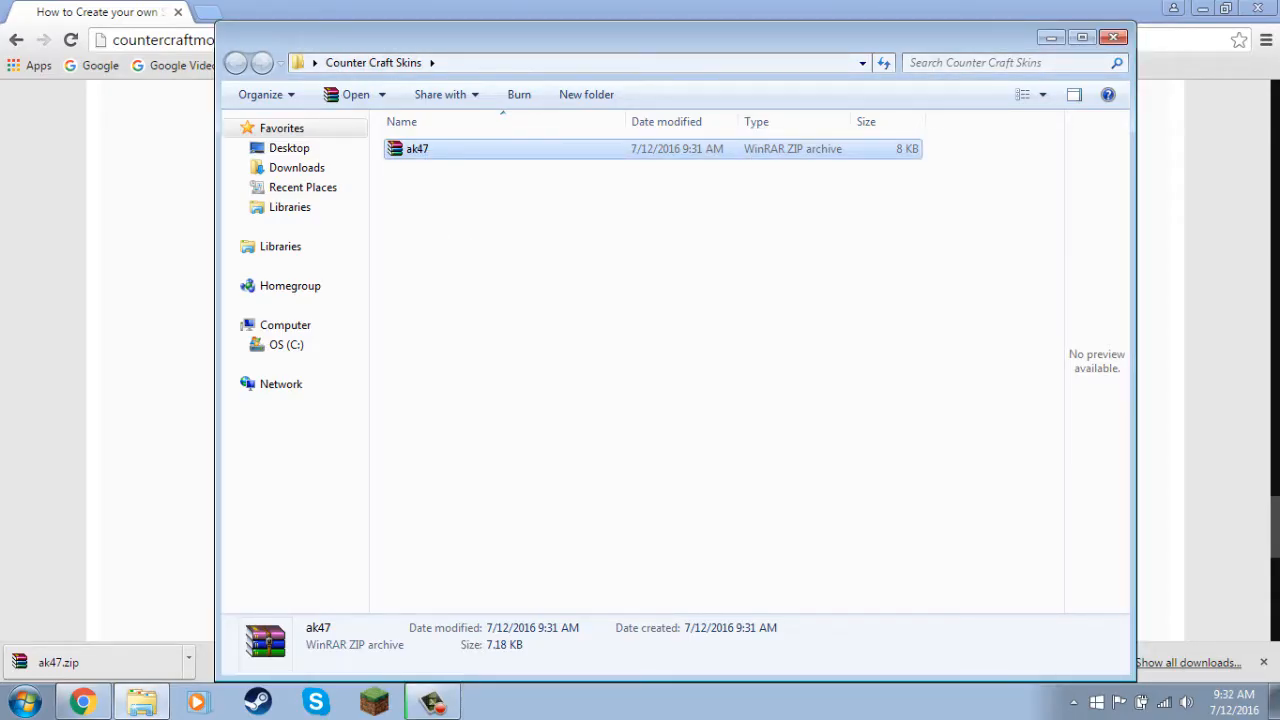
{"action": "double_click", "coordinate": [430, 149]}
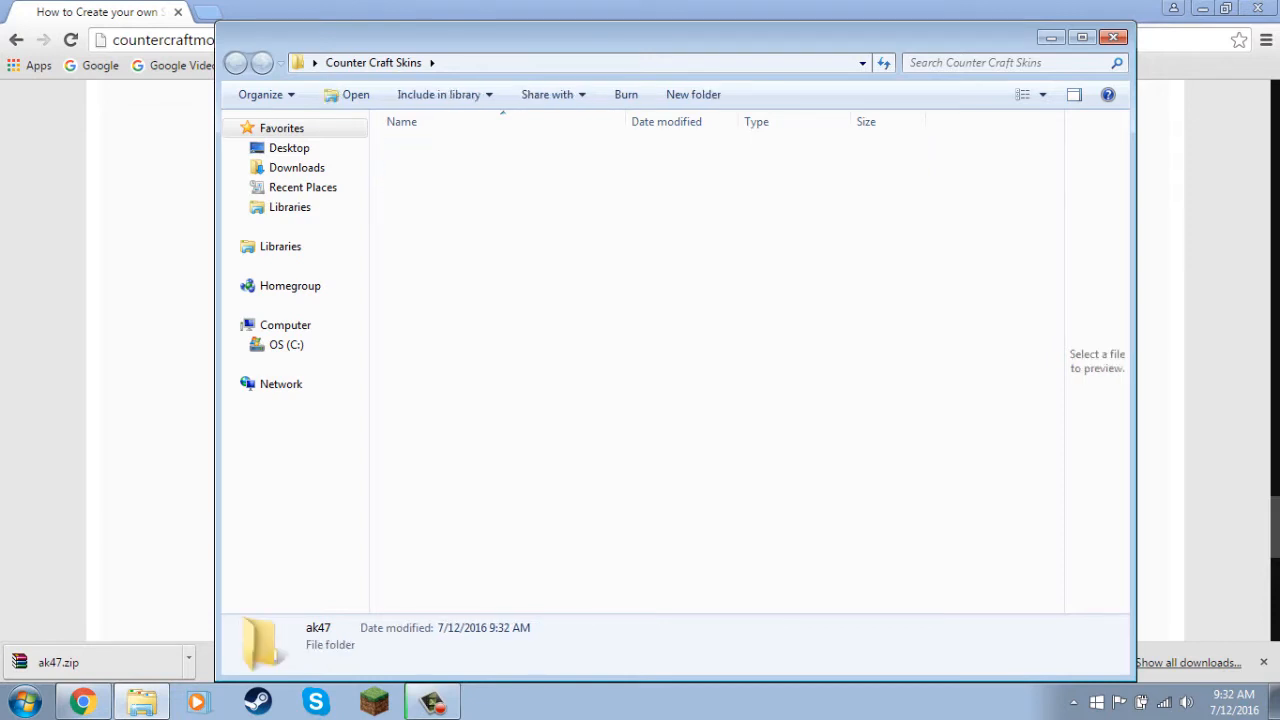
Examine the extracted ak47 texture and AK47 model files, then review the image editing software requirement in the forum thread.
{"action": "left_click", "coordinate": [433, 170]}
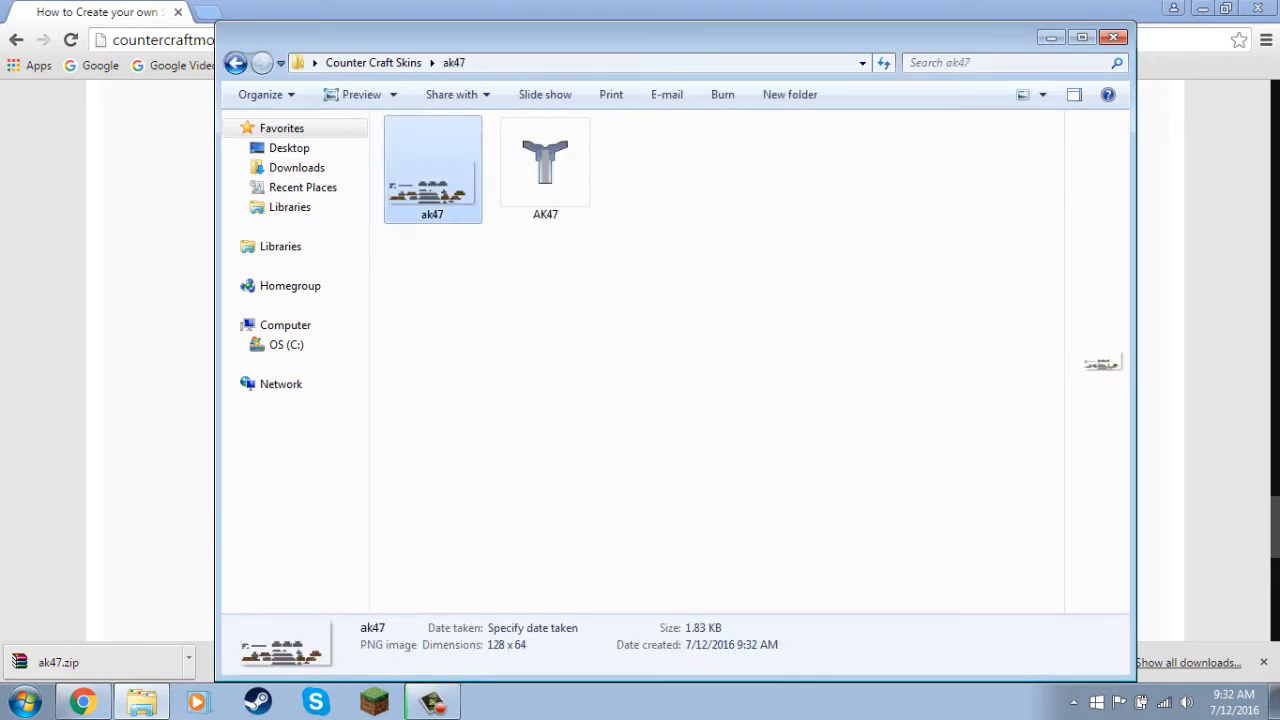
{"action": "left_click", "coordinate": [545, 170]}
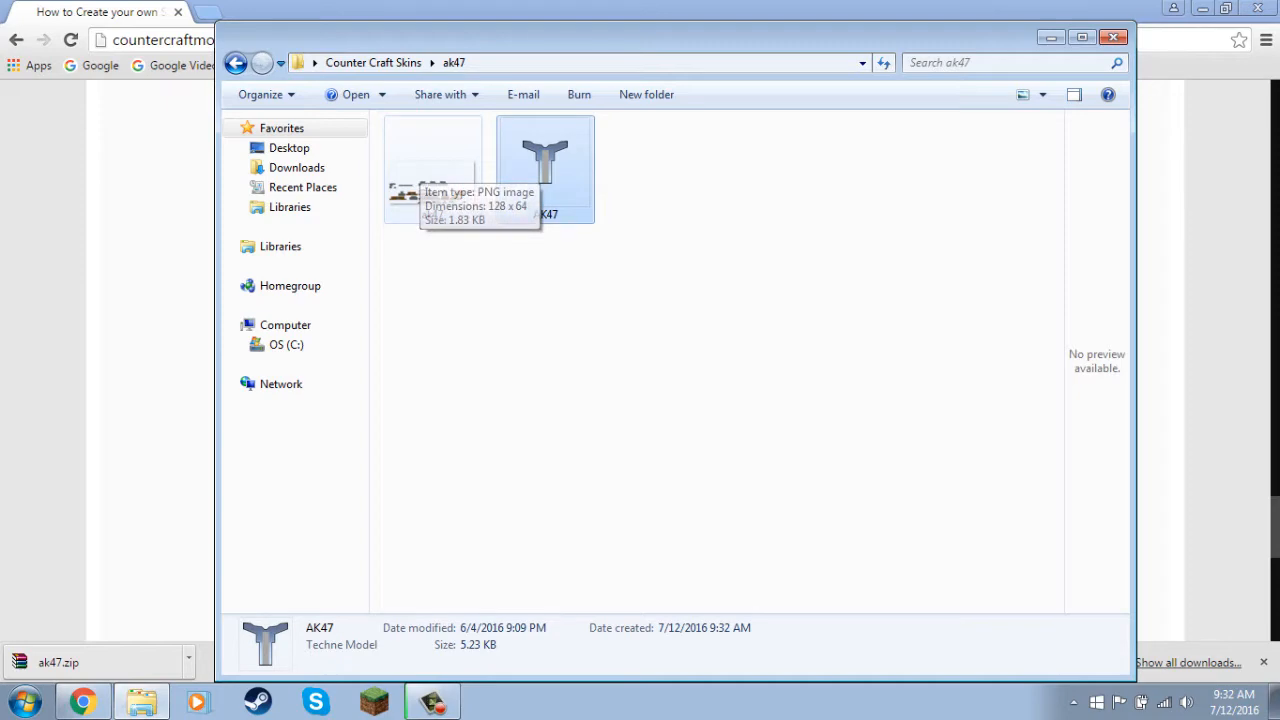
{"action": "left_click", "coordinate": [430, 175]}
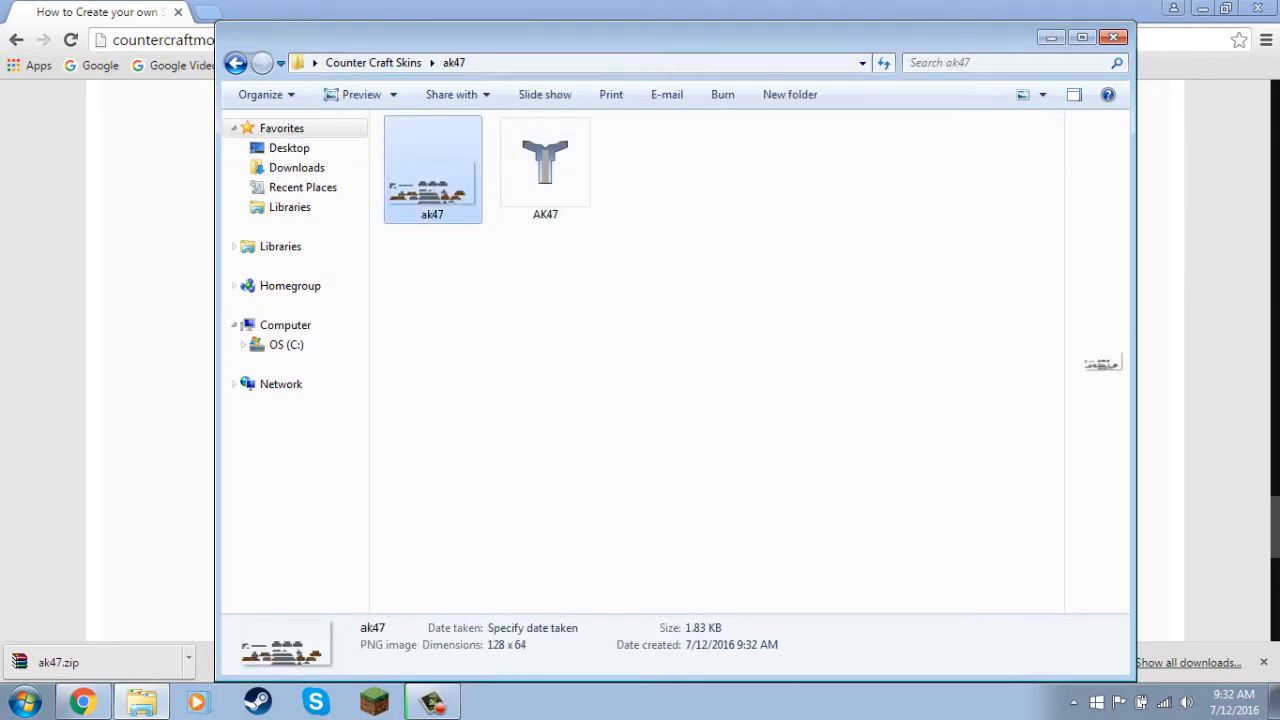
{"action": "left_click", "coordinate": [1050, 37]}
{"action": "scroll", "coordinate": [700, 360], "scroll_direction": "up", "scroll_amount": 4}
{"action": "scroll", "coordinate": [700, 360], "scroll_direction": "up", "scroll_amount": 15}
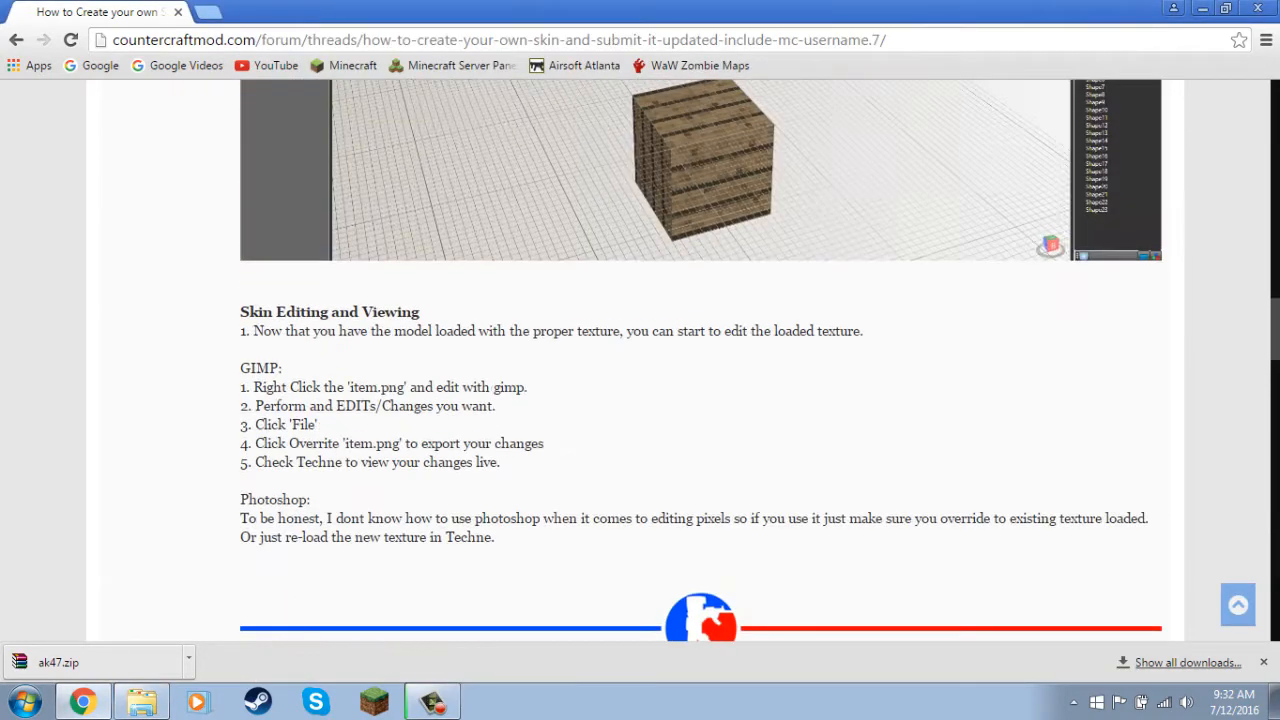
{"action": "scroll", "coordinate": [640, 360], "scroll_direction": "down", "scroll_amount": 3}
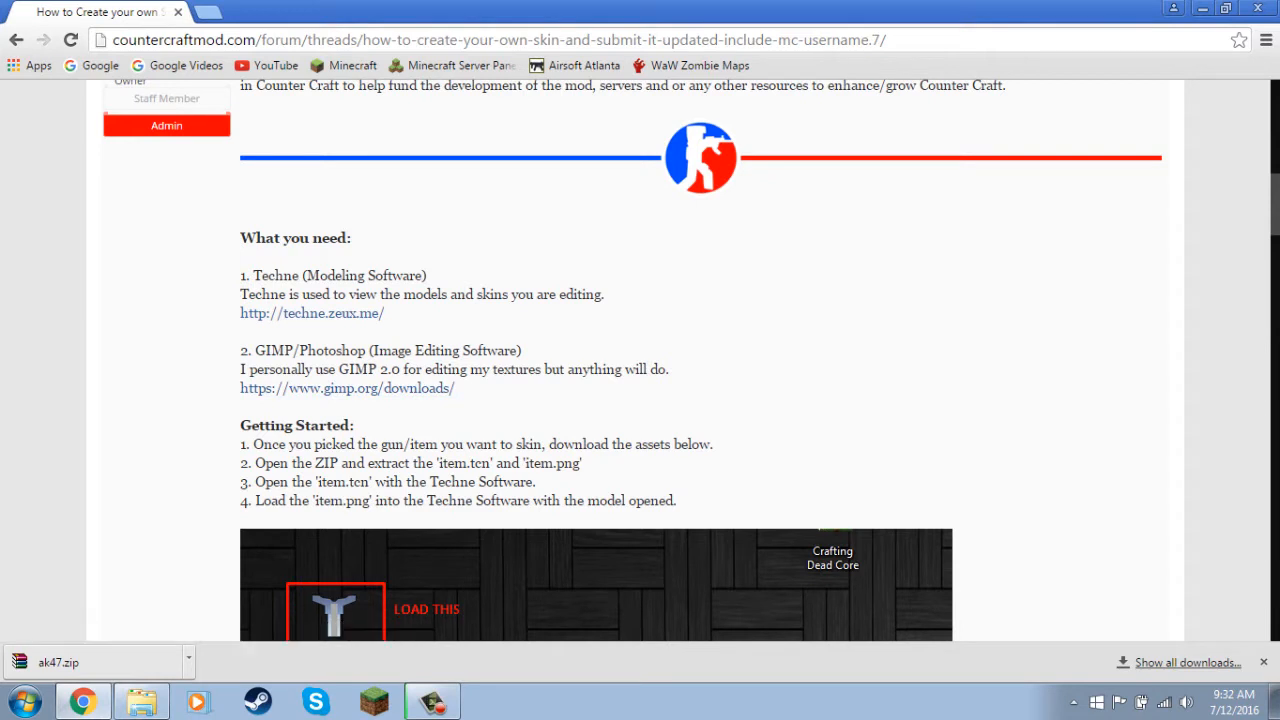
{"action": "left_click_drag", "start_coordinate": [299, 350], "coordinate": [316, 350]}
{"action": "left_click", "coordinate": [316, 351]}
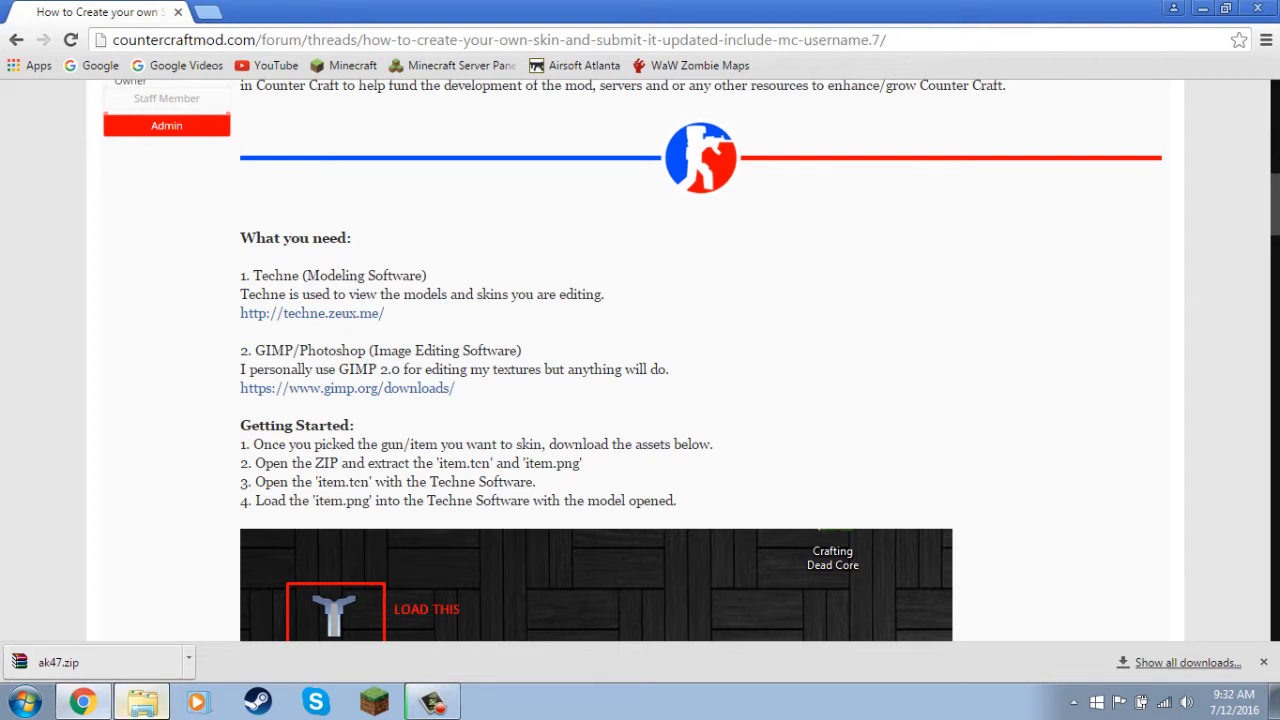
Open the ak47 PNG texture from the ak47 folder in Photoshop and fit it to the screen.
{"action": "left_click", "coordinate": [142, 702]}
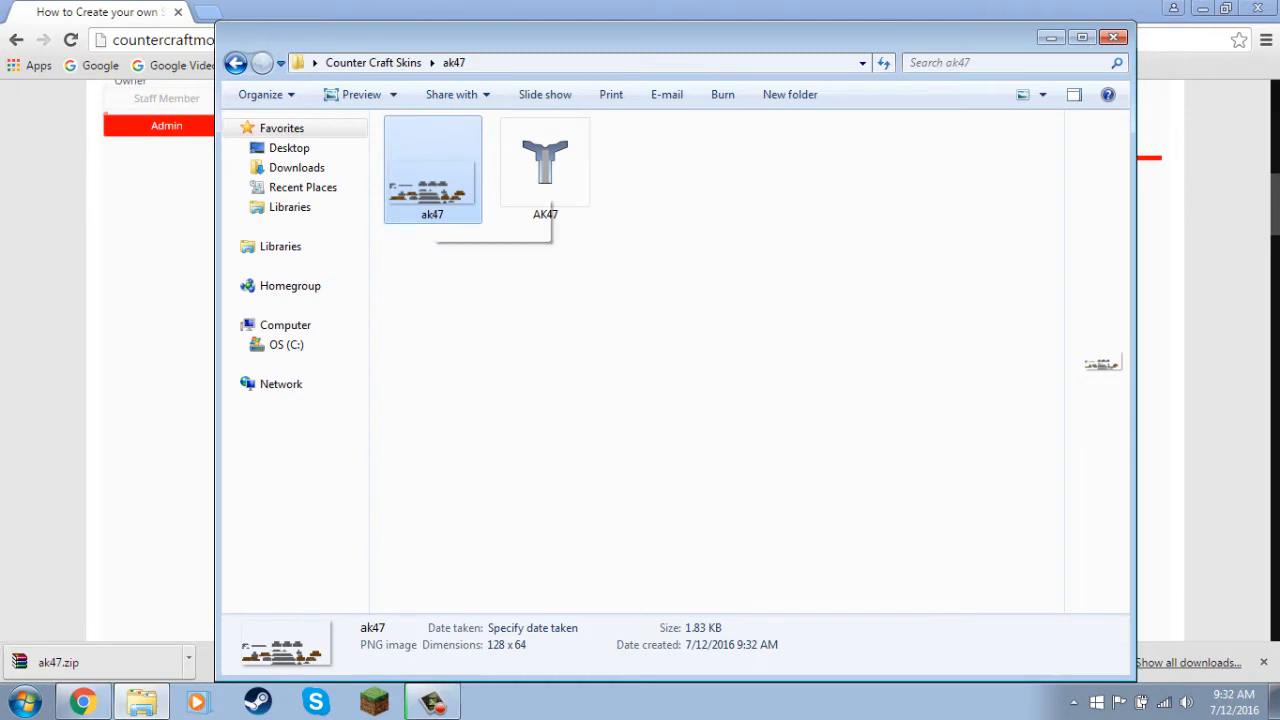
{"action": "right_click", "coordinate": [432, 155]}
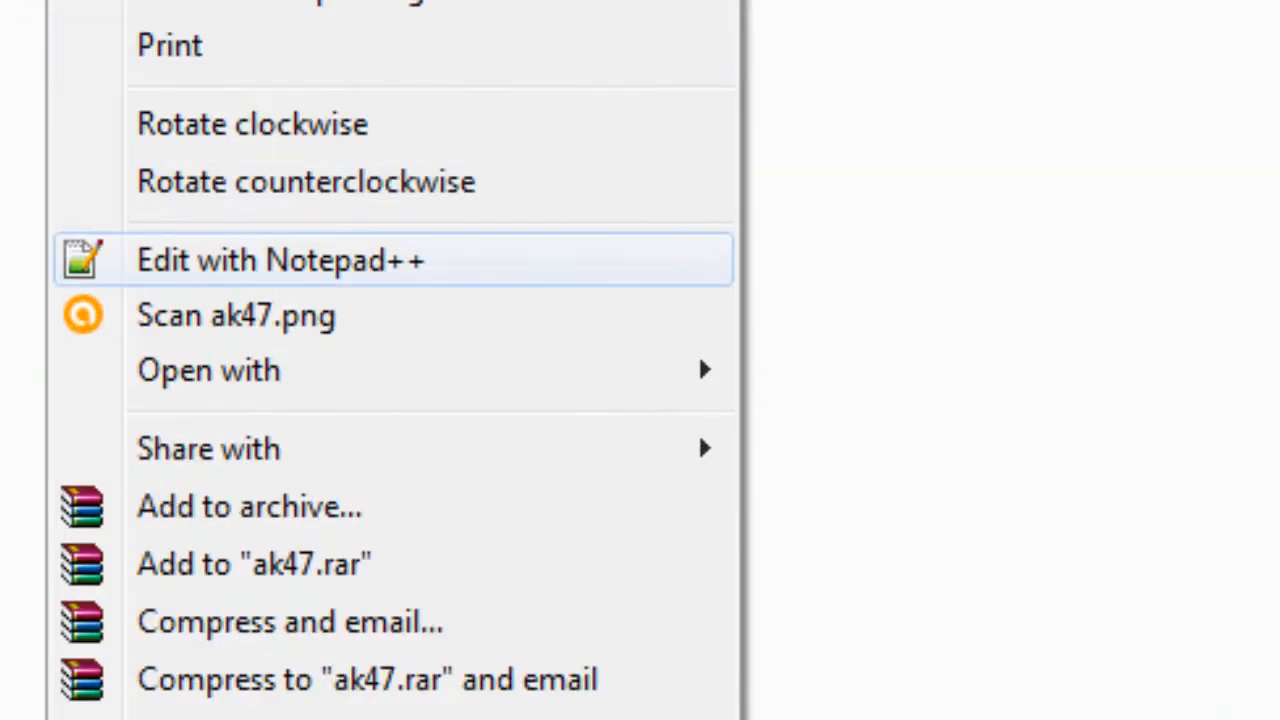
{"action": "mouse_move", "coordinate": [400, 371]}
{"action": "left_click", "coordinate": [973, 370]}
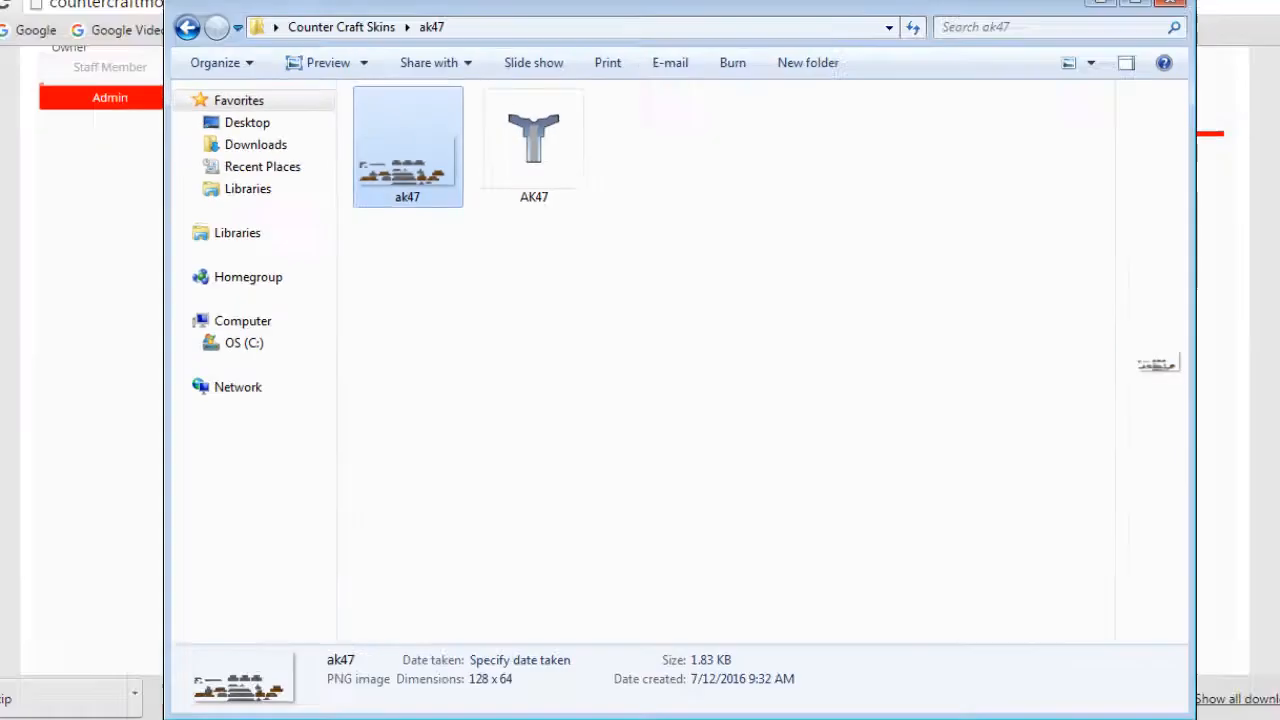
{"action": "left_click_drag", "start_coordinate": [1157, 363], "coordinate": [1102, 364]}
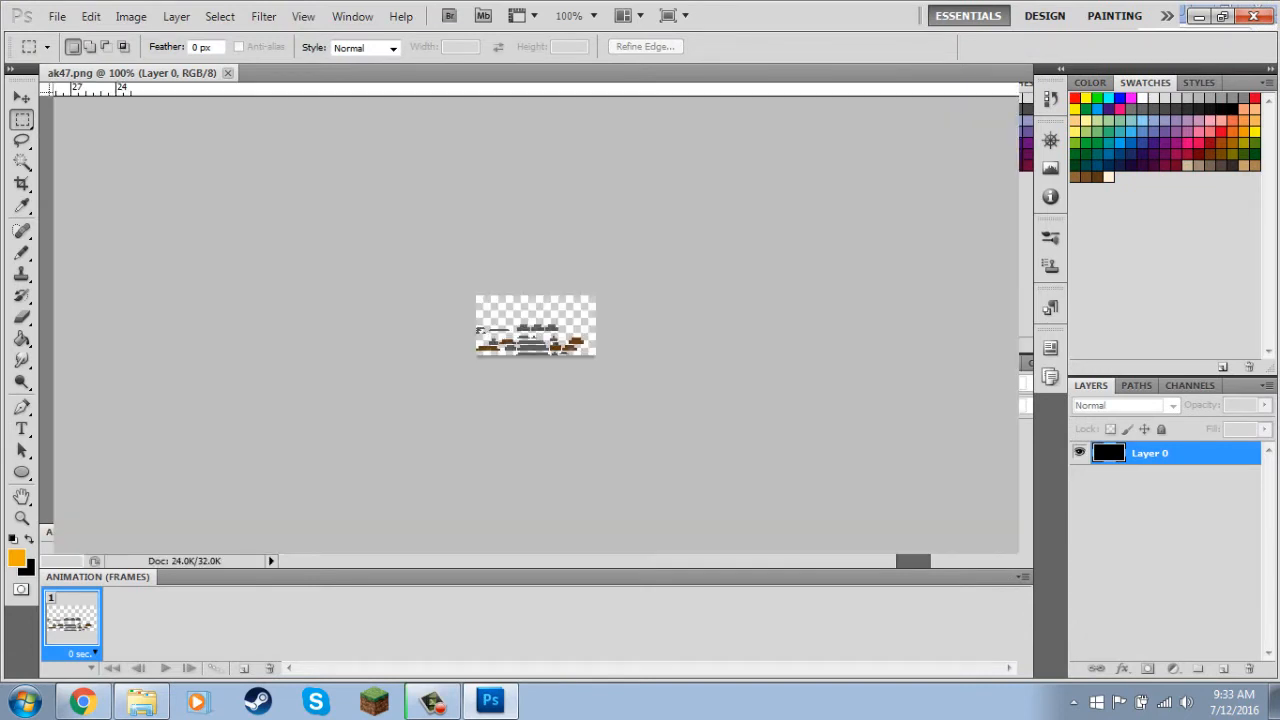
{"action": "key", "text": "z"}
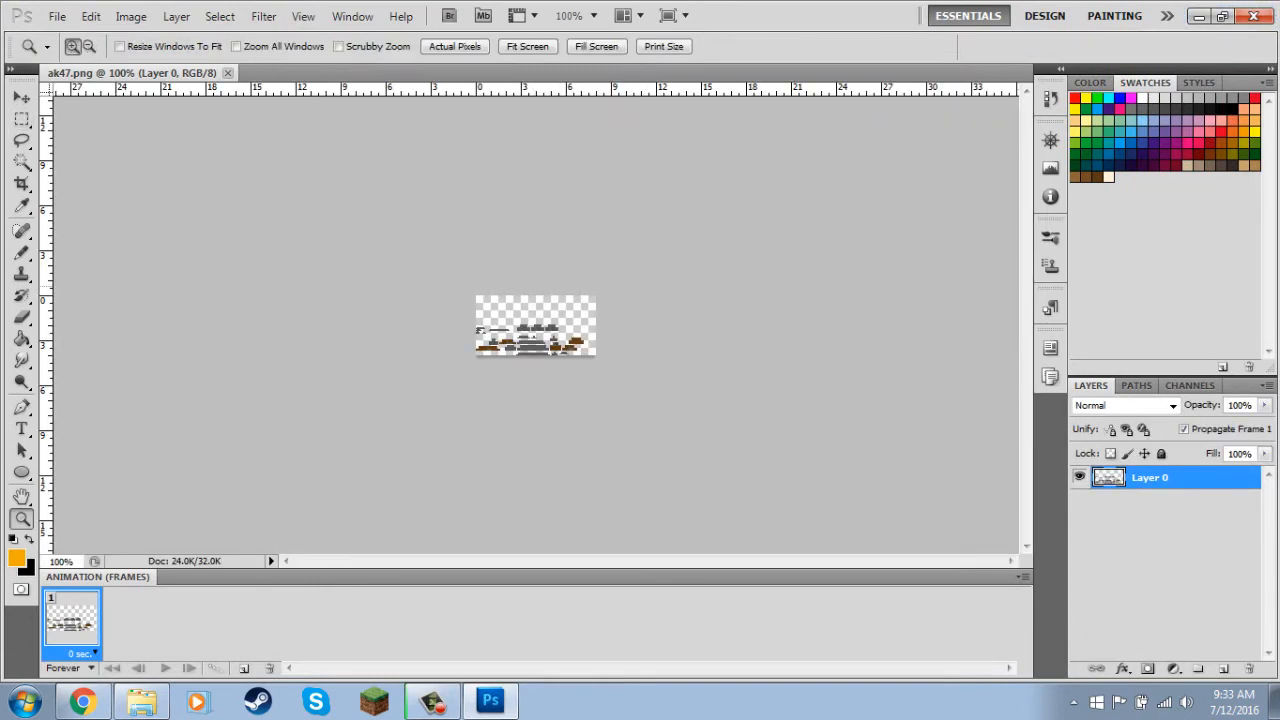
{"action": "left_click", "coordinate": [527, 46]}
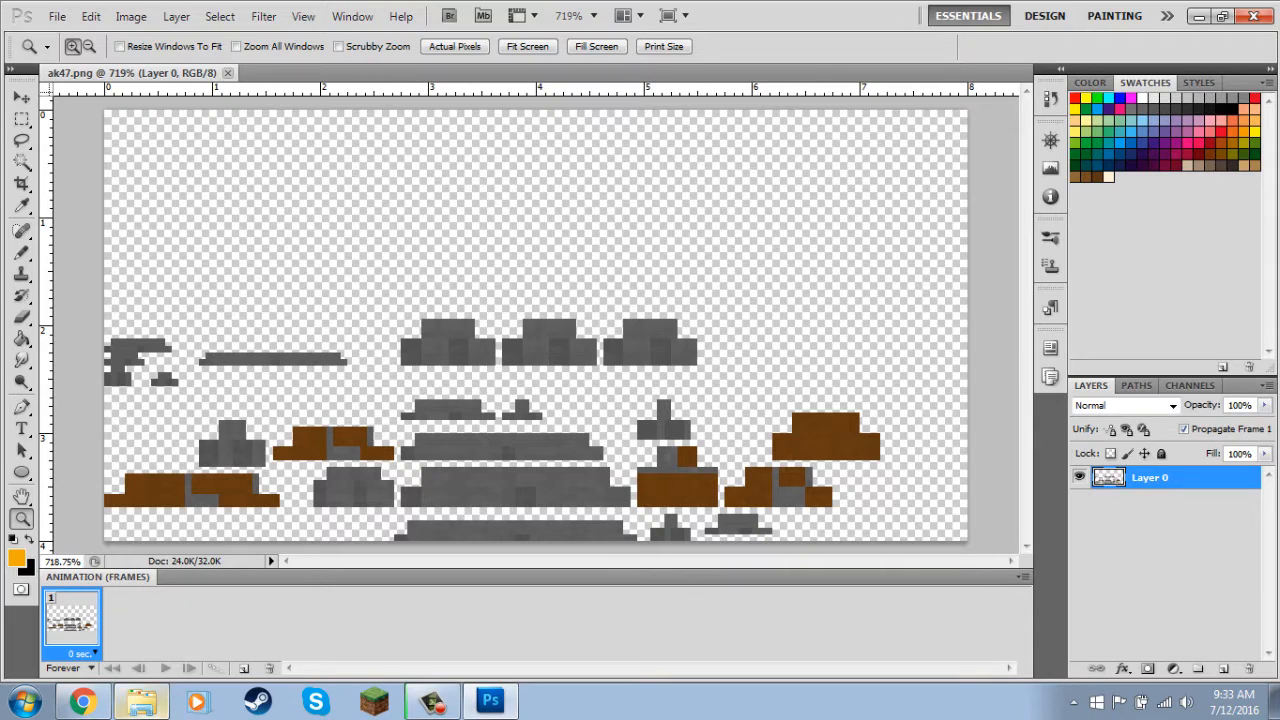
Open the AK47 Techne model from the ak47 folder in Techne, maximize the window and inspect the gun.
{"action": "left_click", "coordinate": [141, 700]}
{"action": "left_click", "coordinate": [545, 168]}
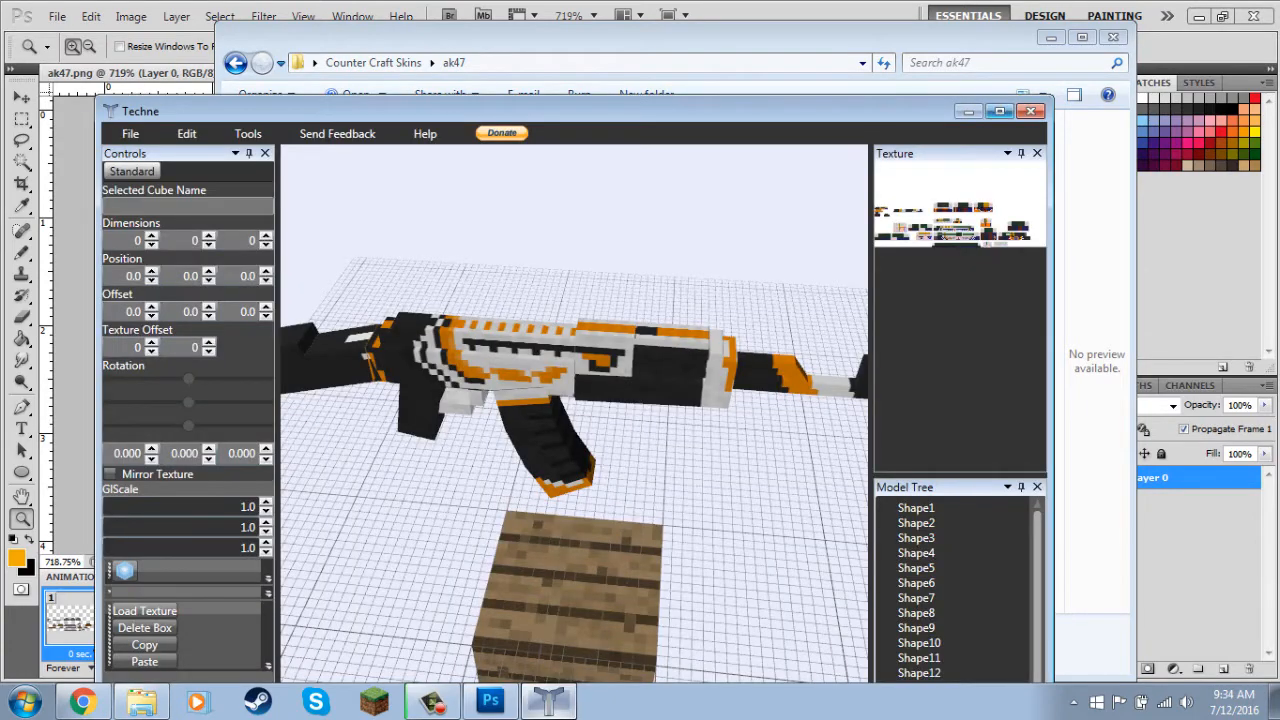
{"action": "left_click", "coordinate": [999, 111]}
{"action": "left_click_drag", "start_coordinate": [700, 380], "coordinate": [470, 340]}
{"action": "mouse_move", "coordinate": [648, 365]}
{"action": "left_mouse_down"}
{"action": "mouse_move", "coordinate": [600, 360]}
{"action": "mouse_move", "coordinate": [650, 365]}
{"action": "mouse_move", "coordinate": [633, 361]}
{"action": "left_mouse_up"}
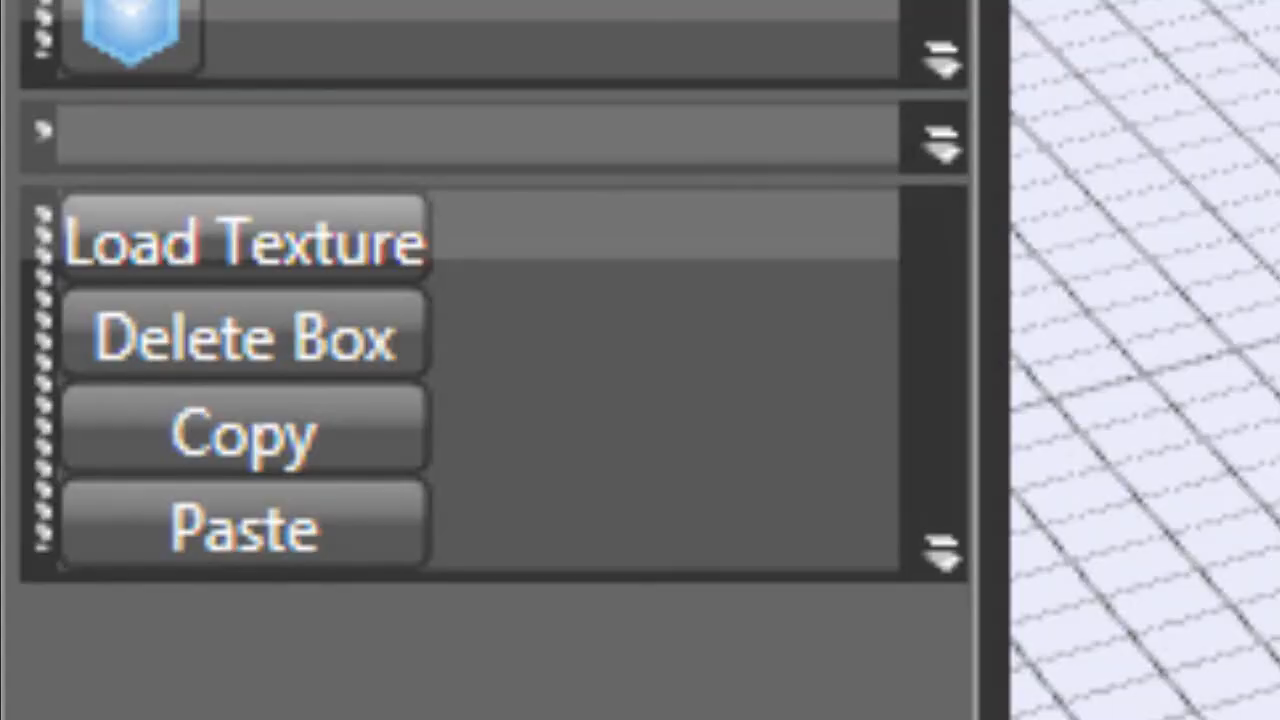
Load the ak47 PNG texture from the ak47 folder in Counter Craft Skins on the Desktop onto the gun model.
{"action": "left_click", "coordinate": [245, 240]}
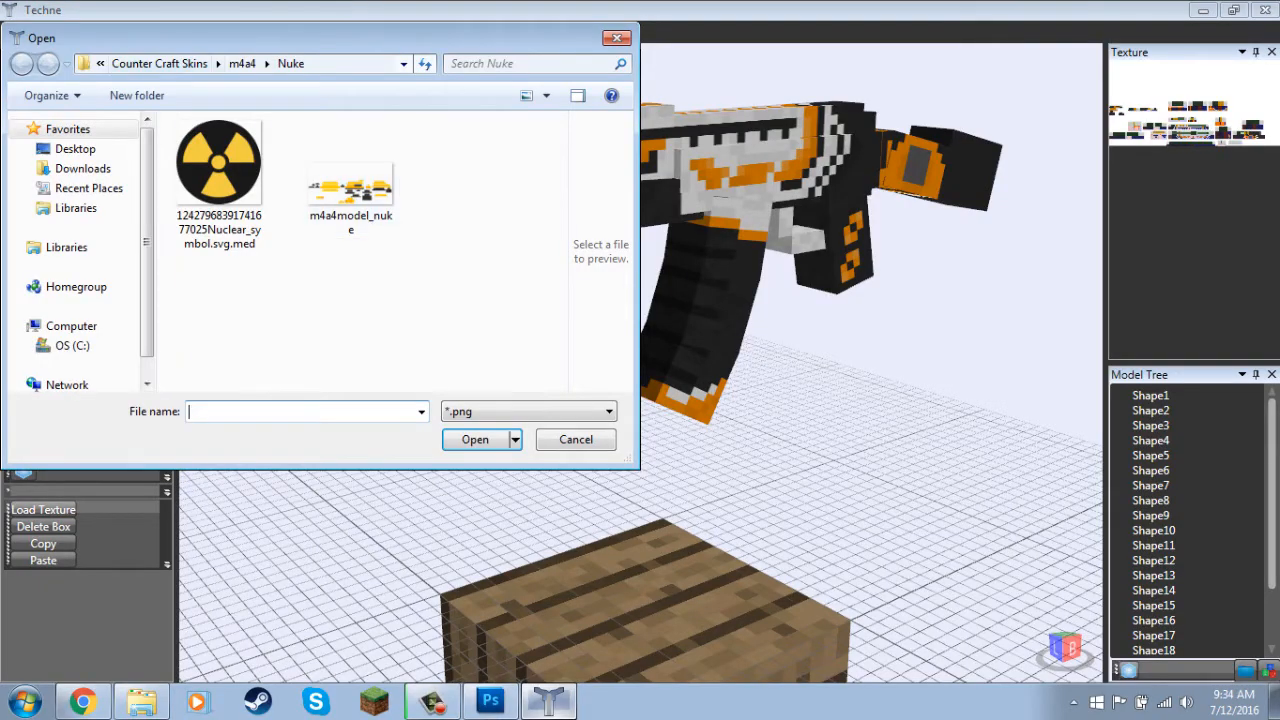
{"action": "left_click", "coordinate": [75, 149]}
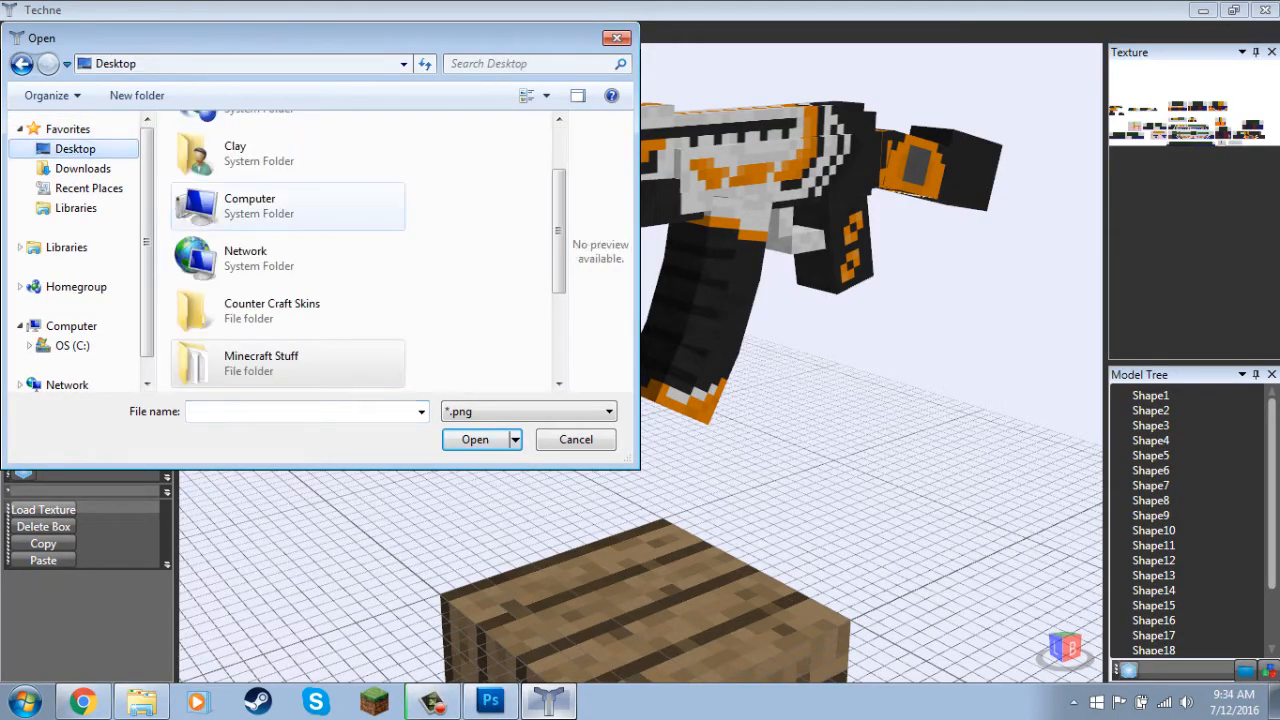
{"action": "double_click", "coordinate": [271, 310]}
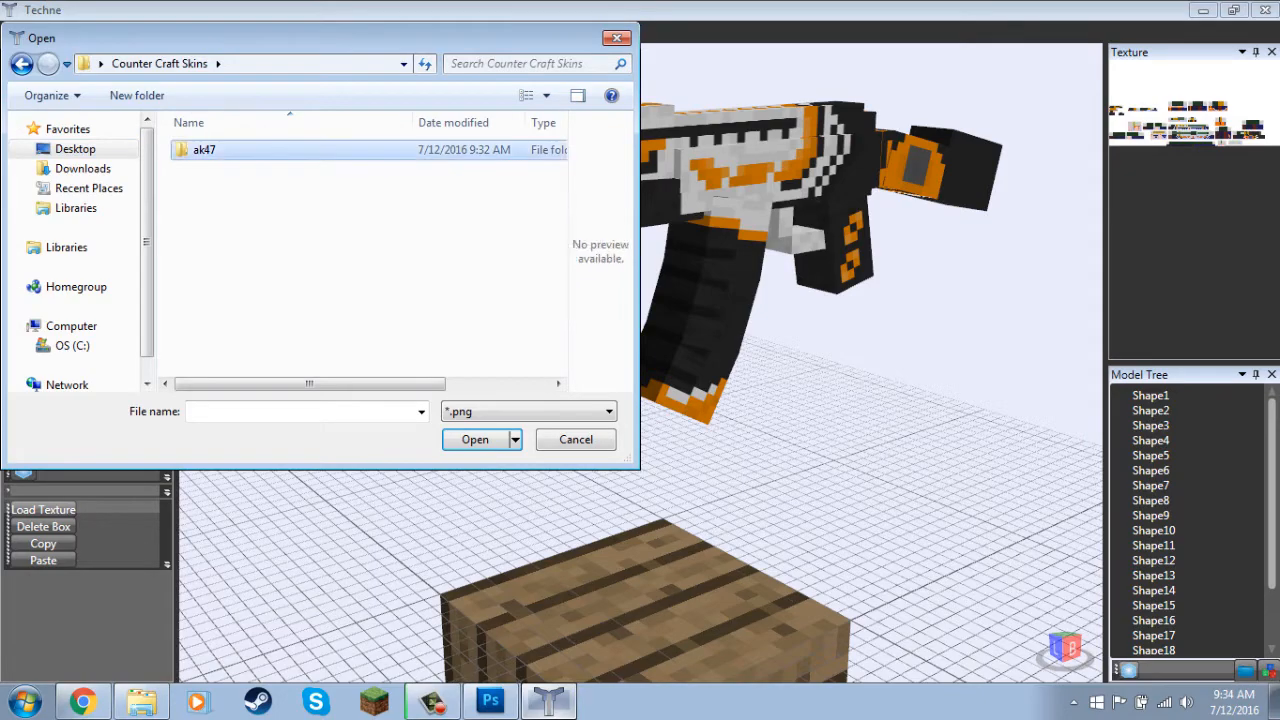
{"action": "double_click", "coordinate": [200, 151]}
{"action": "double_click", "coordinate": [219, 150]}
{"action": "left_click_drag", "start_coordinate": [560, 370], "coordinate": [650, 355]}
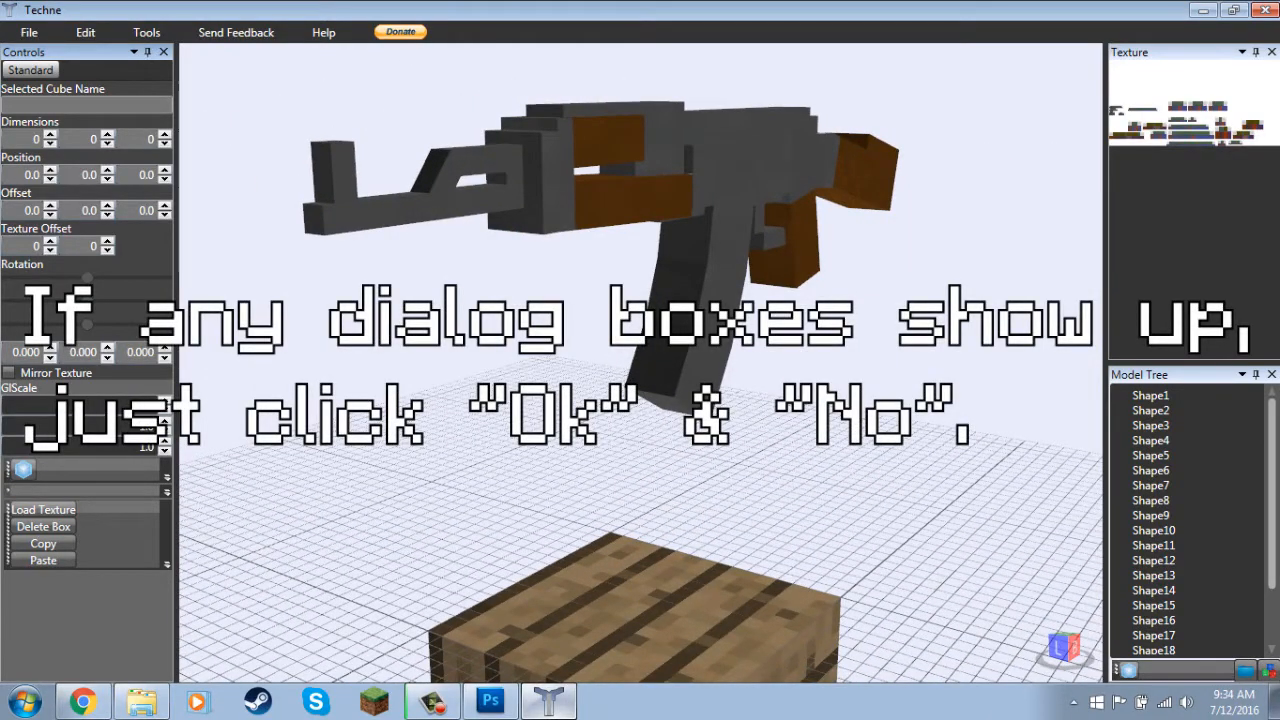
Compare the small grey pieces at the texture's far edge in Photoshop with the gun's front sight and barrel in Techne.
{"action": "left_click", "coordinate": [490, 700]}
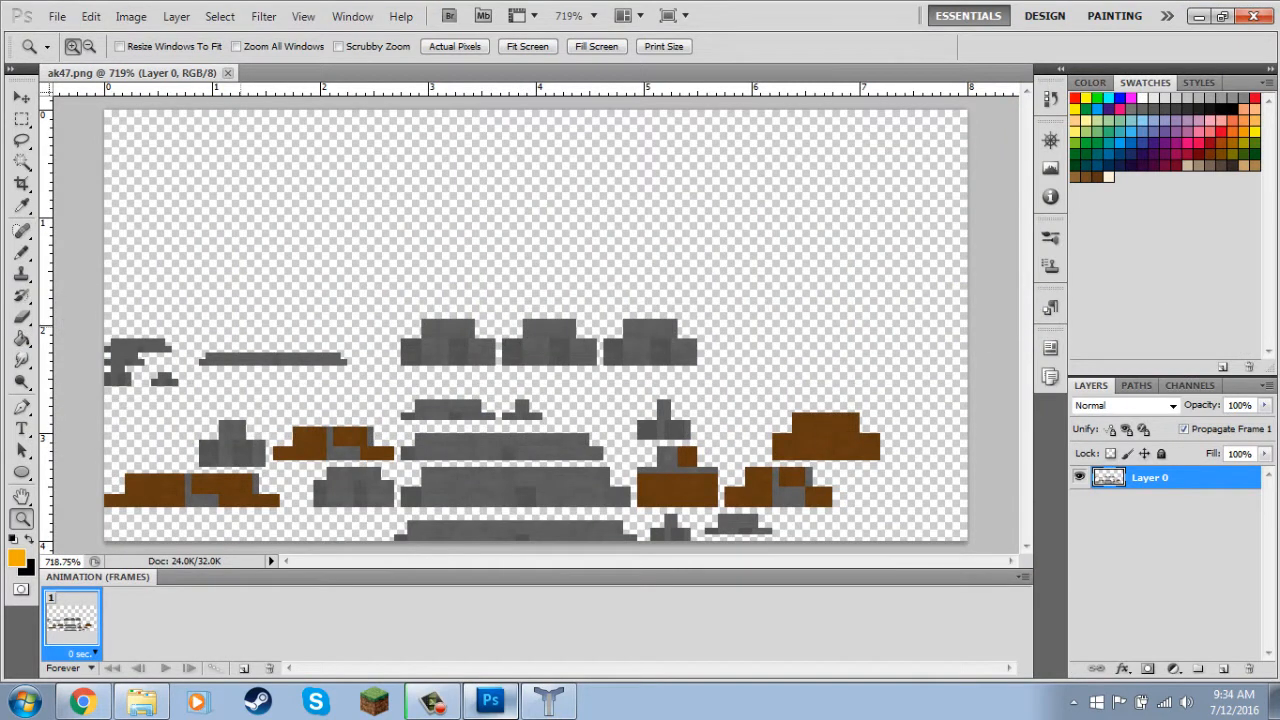
{"action": "left_click_drag", "start_coordinate": [430, 300], "coordinate": [708, 378]}
{"action": "left_click", "coordinate": [548, 700]}
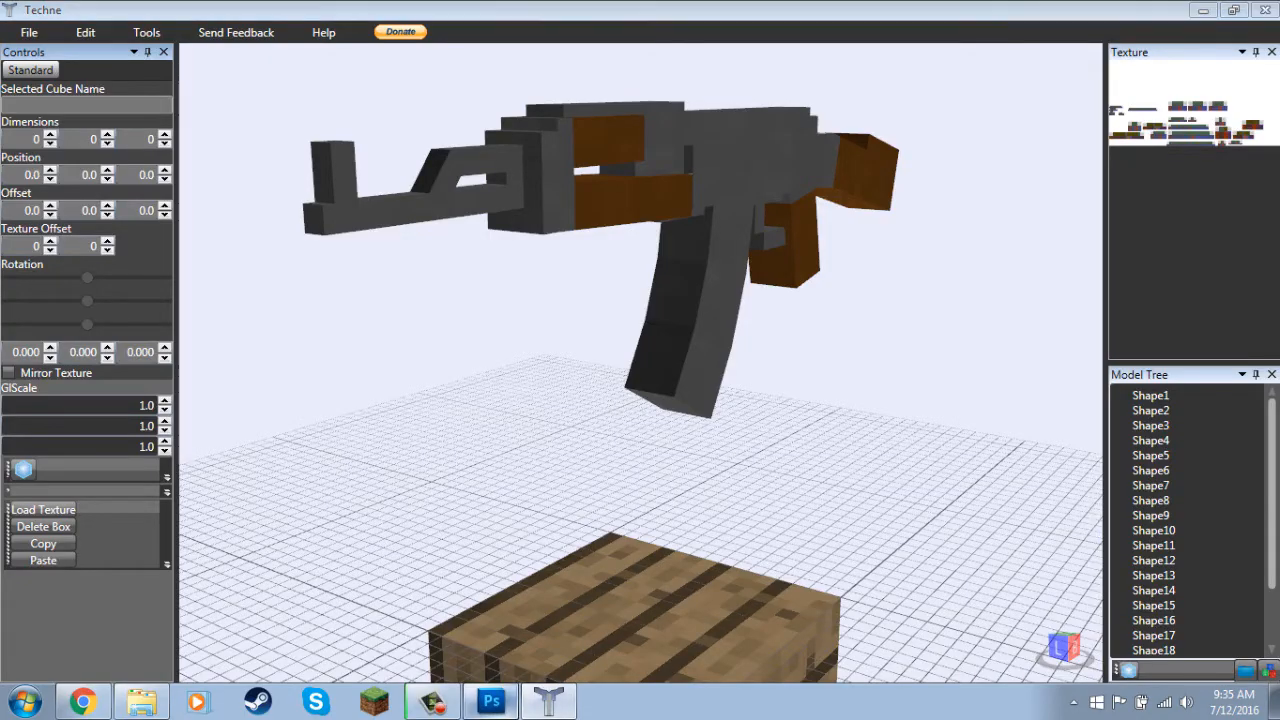
{"action": "left_click", "coordinate": [491, 701]}
{"action": "left_click_drag", "start_coordinate": [191, 392], "coordinate": [191, 393]}
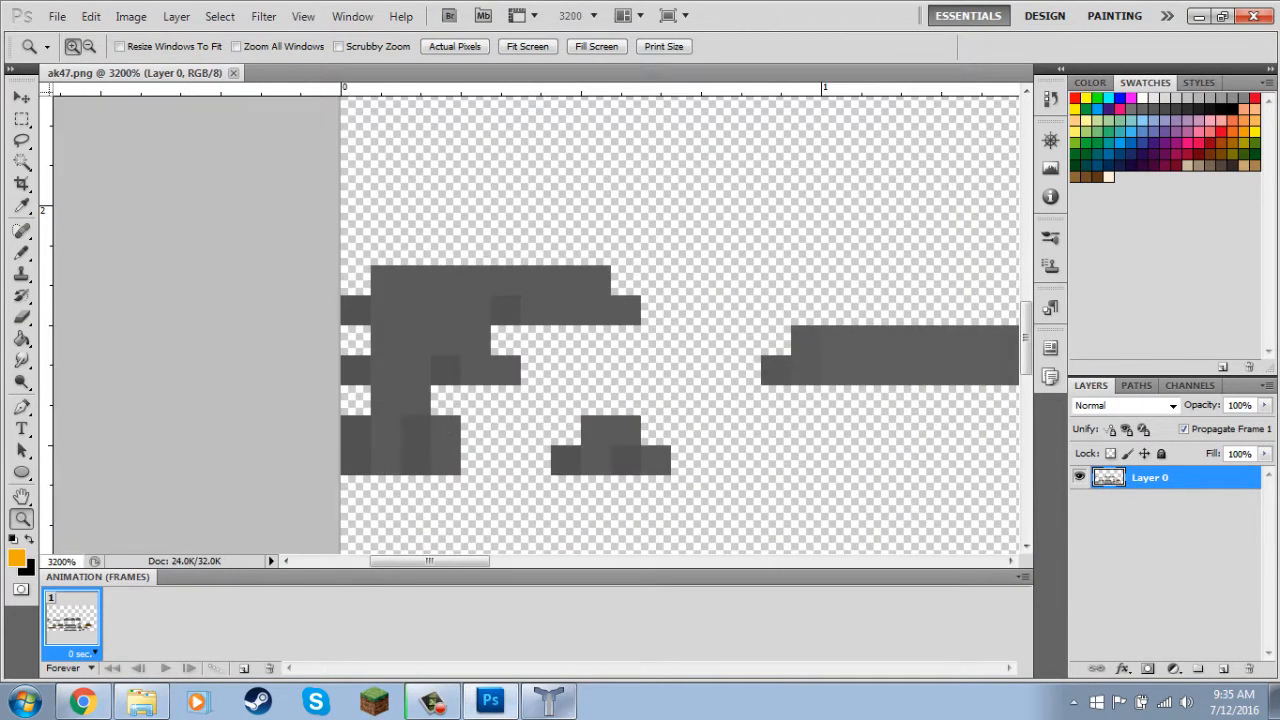
{"action": "left_click", "coordinate": [548, 700]}
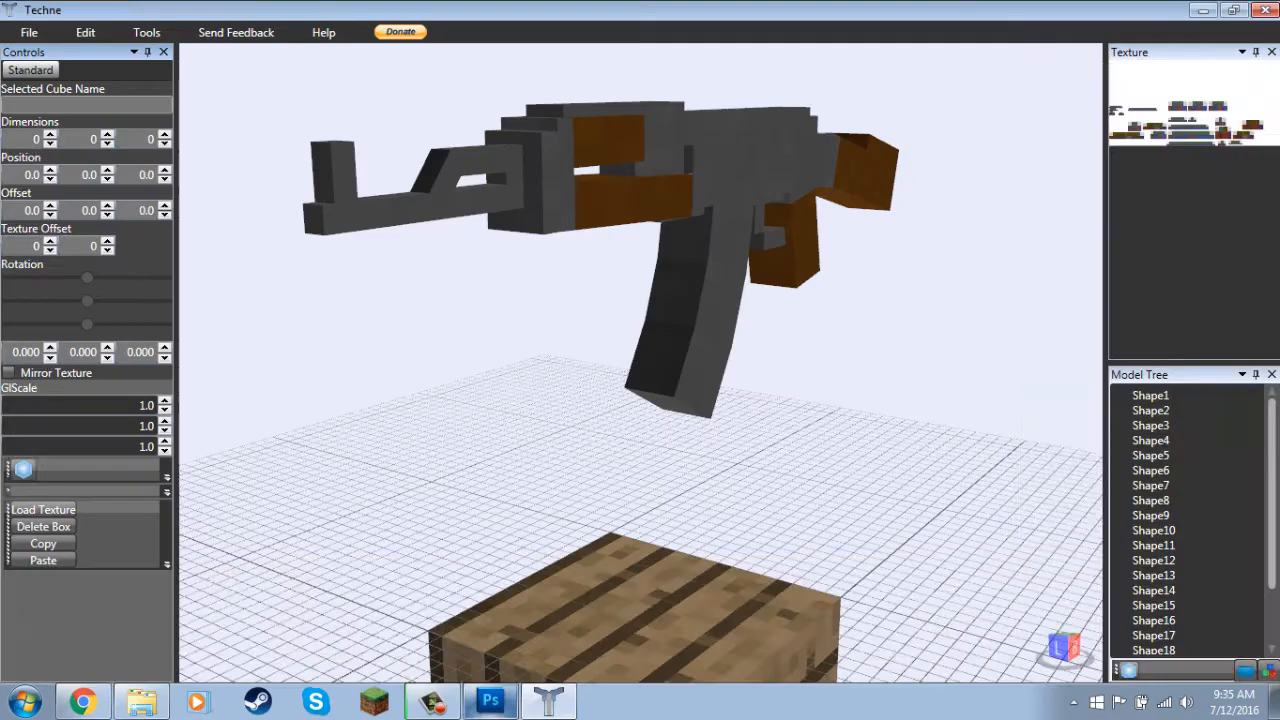
{"action": "left_click", "coordinate": [491, 701]}
{"action": "left_click", "coordinate": [527, 46]}
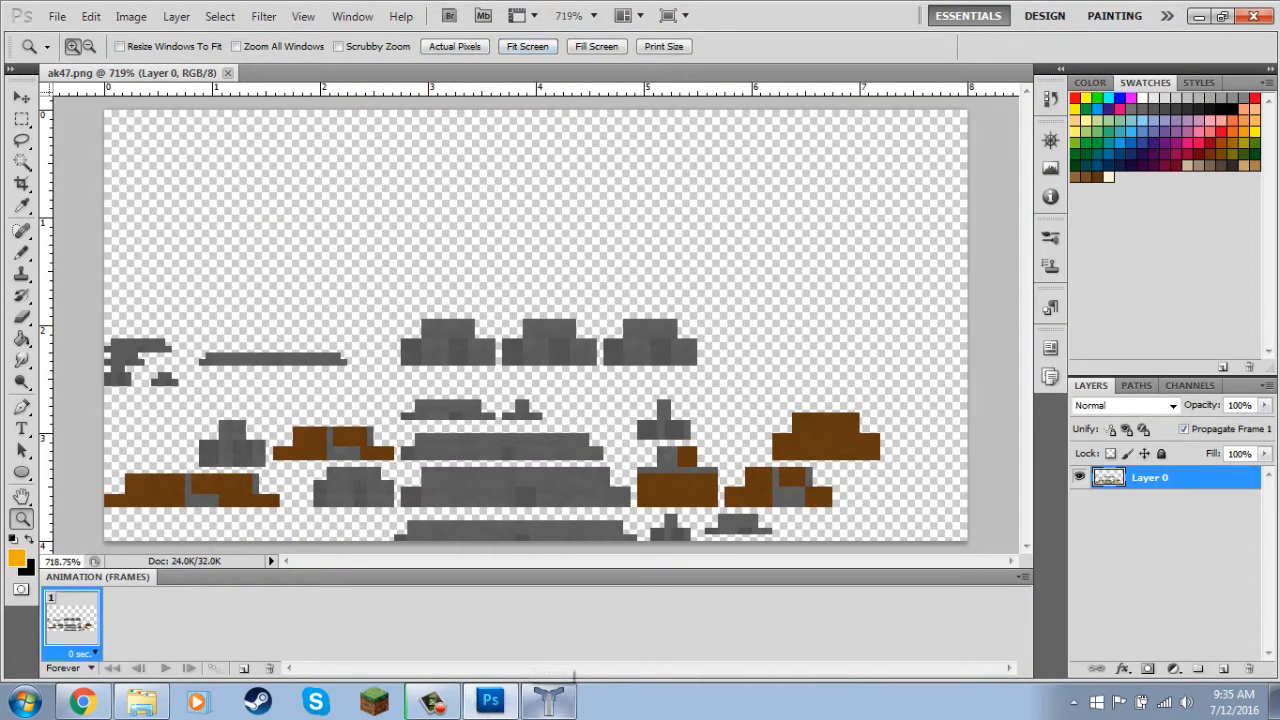
In Techne, examine the gun from the side and select the long grey receiver box above the magazine.
{"action": "left_click", "coordinate": [548, 700]}
{"action": "scroll", "coordinate": [641, 362], "scroll_direction": "up", "scroll_amount": 3}
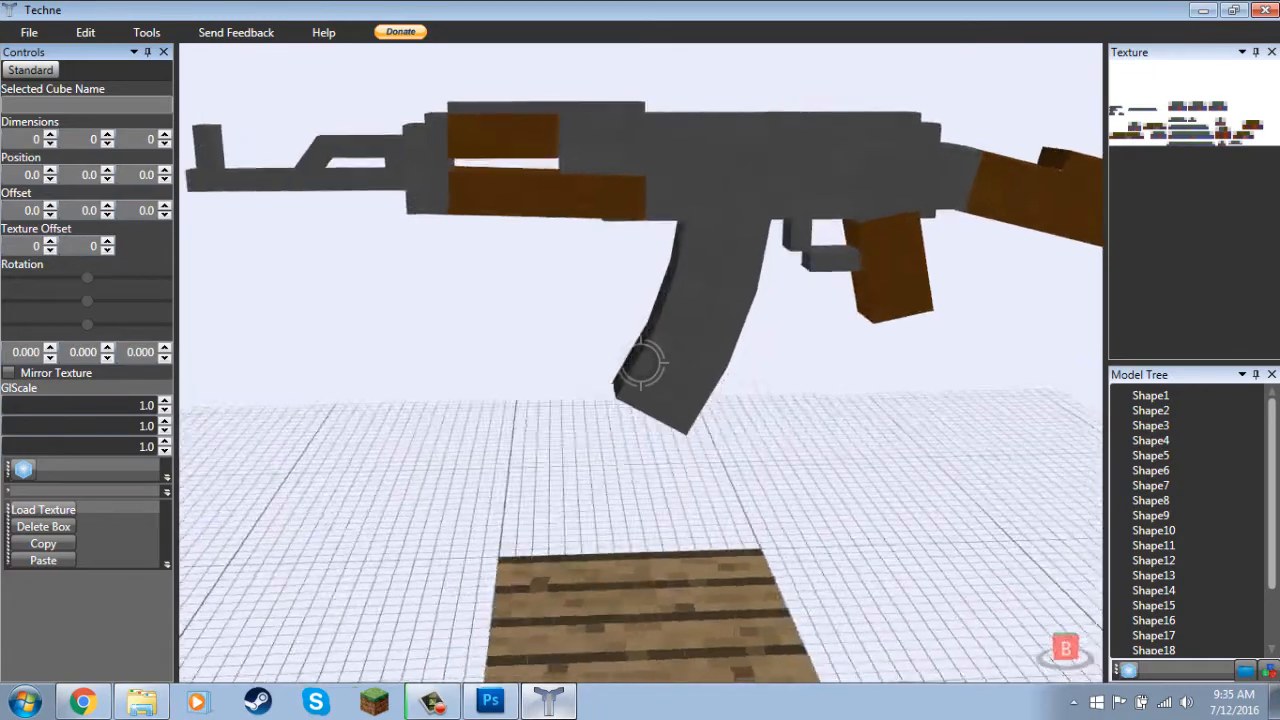
{"action": "left_click", "coordinate": [490, 701]}
{"action": "left_click", "coordinate": [548, 700]}
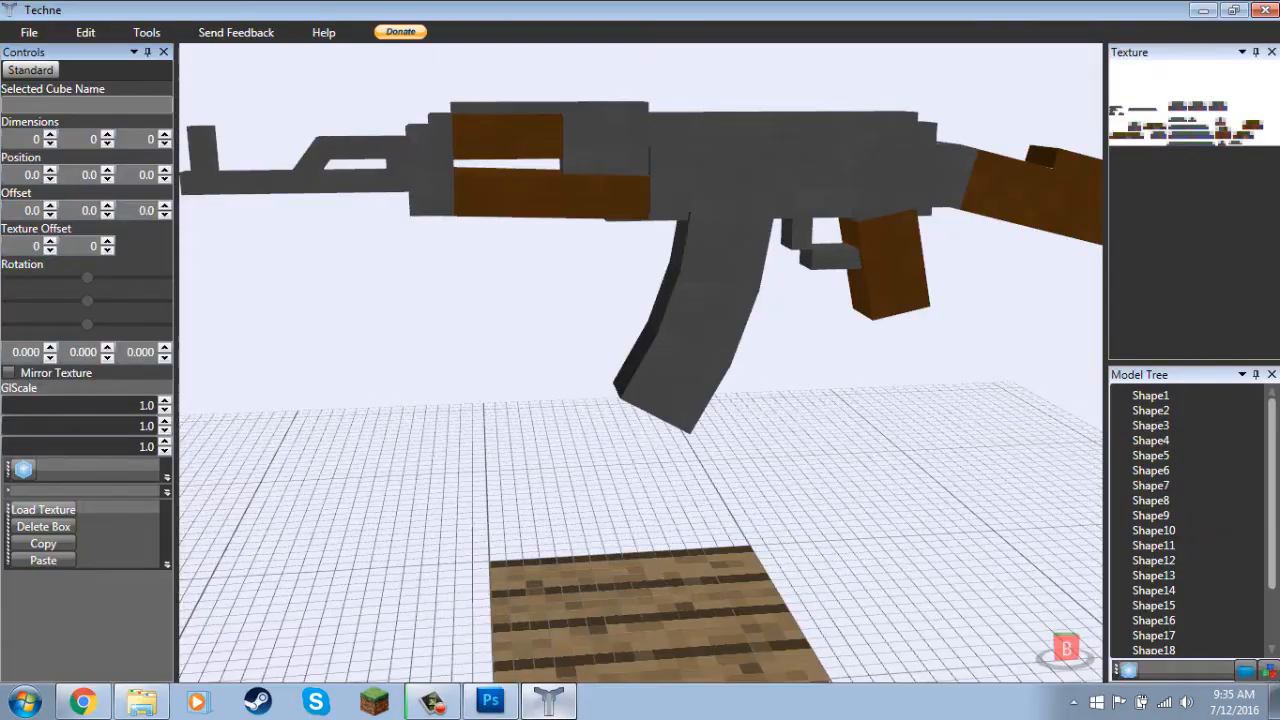
{"action": "left_click", "coordinate": [790, 182]}
{"action": "mouse_move", "coordinate": [790, 182]}
{"action": "left_mouse_down"}
{"action": "mouse_move", "coordinate": [520, 192]}
{"action": "mouse_move", "coordinate": [700, 235]}
{"action": "mouse_move", "coordinate": [835, 220]}
{"action": "mouse_move", "coordinate": [845, 174]}
{"action": "left_mouse_up"}
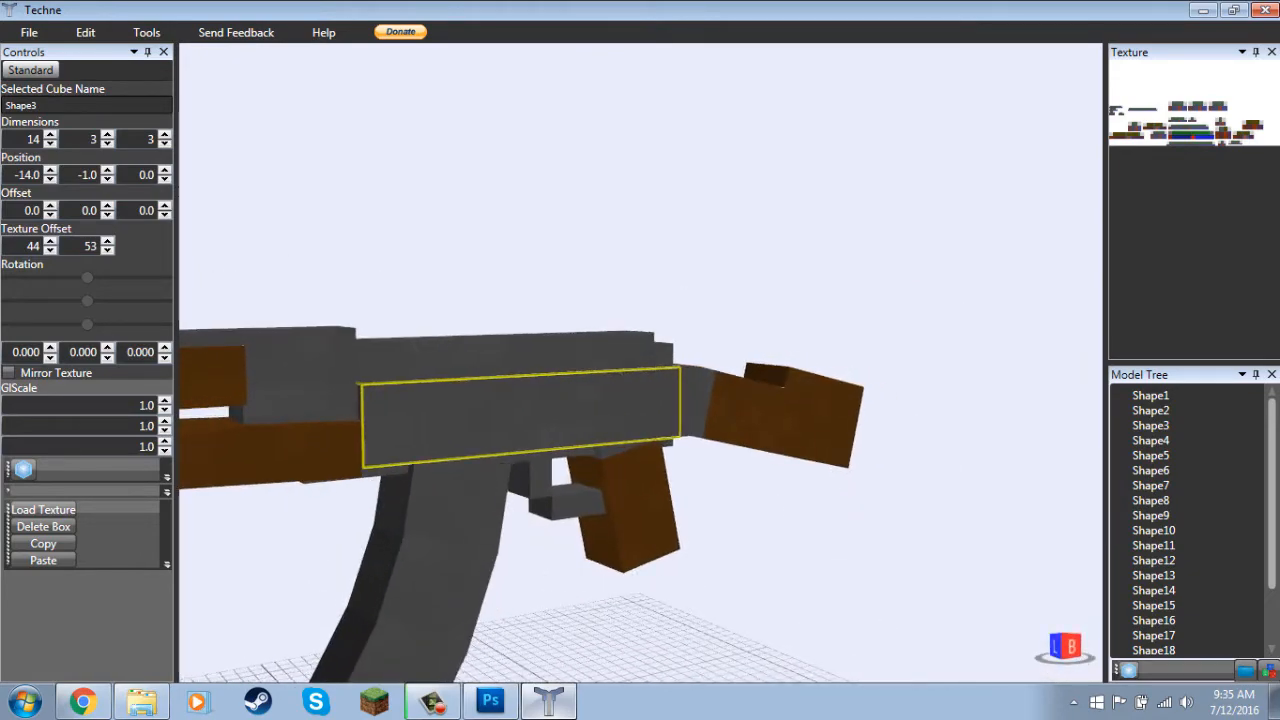
{"action": "left_click", "coordinate": [1073, 647]}
Examine the three stepped grey texture pieces in Photoshop and compare them with the magazine on the Techne model.
{"action": "left_click", "coordinate": [491, 701]}
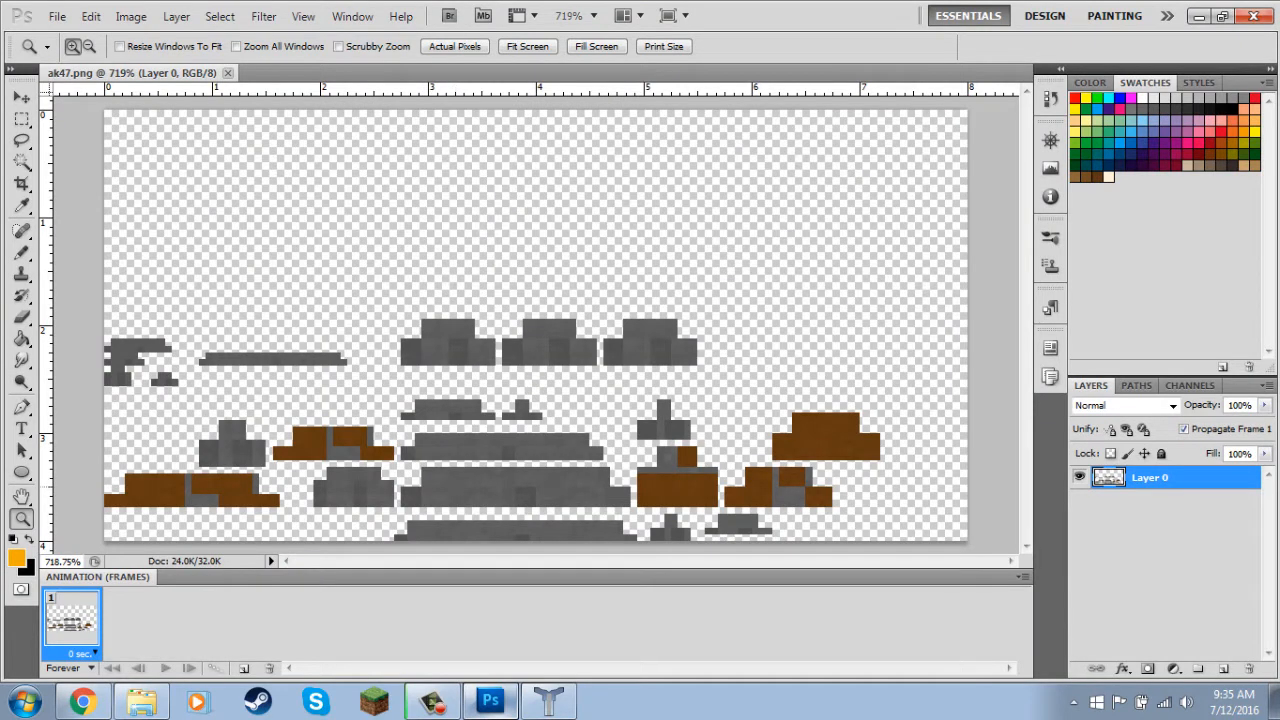
{"action": "left_click", "coordinate": [547, 503]}
{"action": "left_click", "coordinate": [547, 503]}
{"action": "left_click", "coordinate": [547, 503]}
{"action": "scroll", "coordinate": [547, 503], "scroll_direction": "down", "scroll_amount": 3}
{"action": "scroll", "coordinate": [547, 503], "scroll_direction": "up", "scroll_amount": 5}
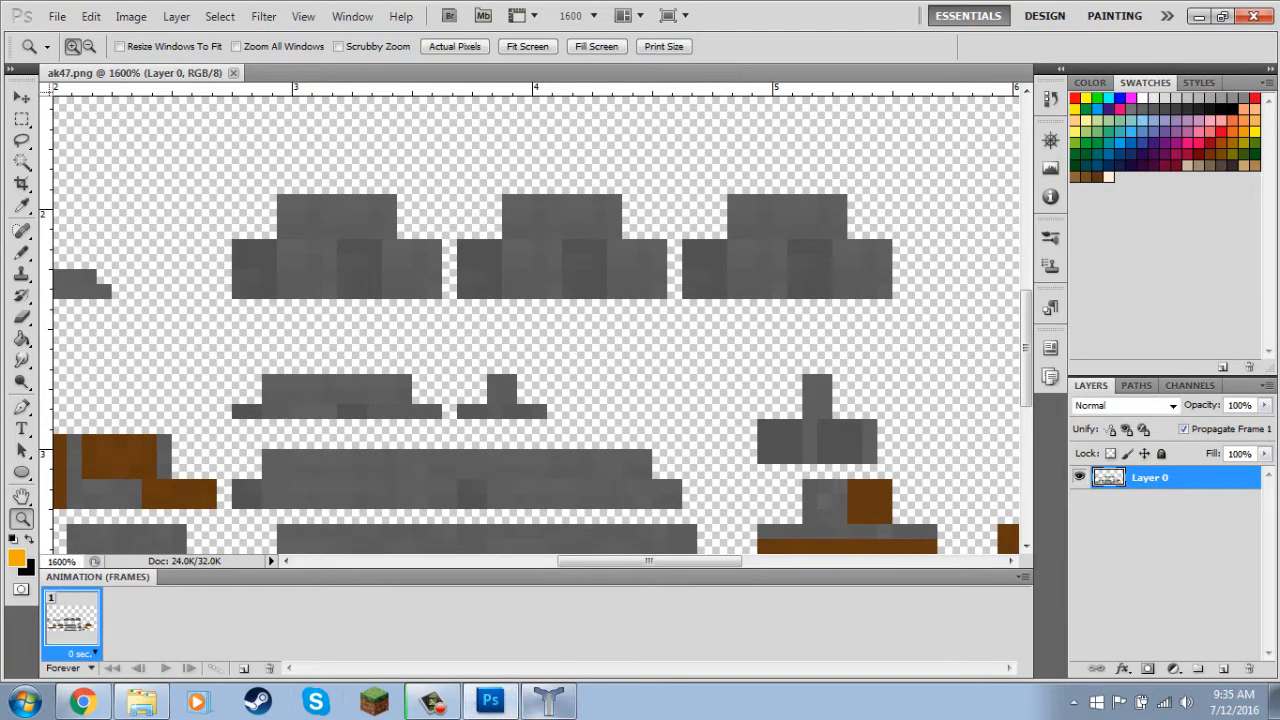
{"action": "left_click", "coordinate": [549, 701]}
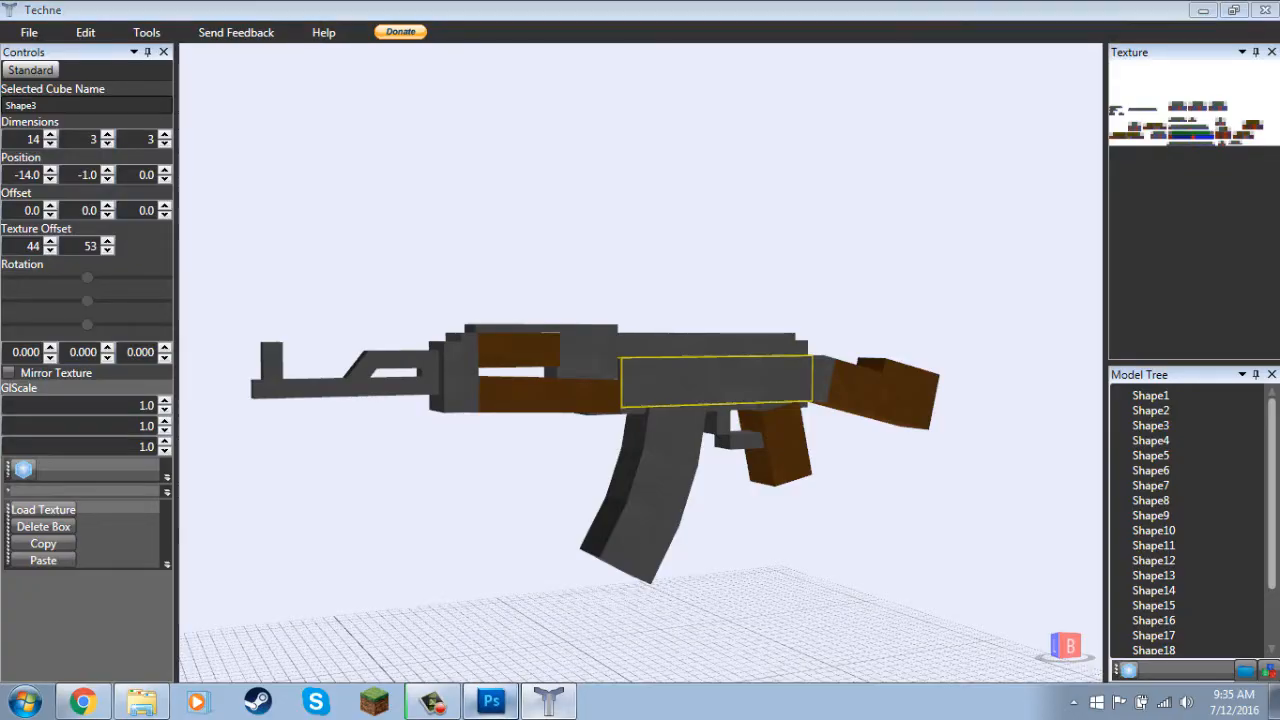
{"action": "left_click", "coordinate": [490, 701]}
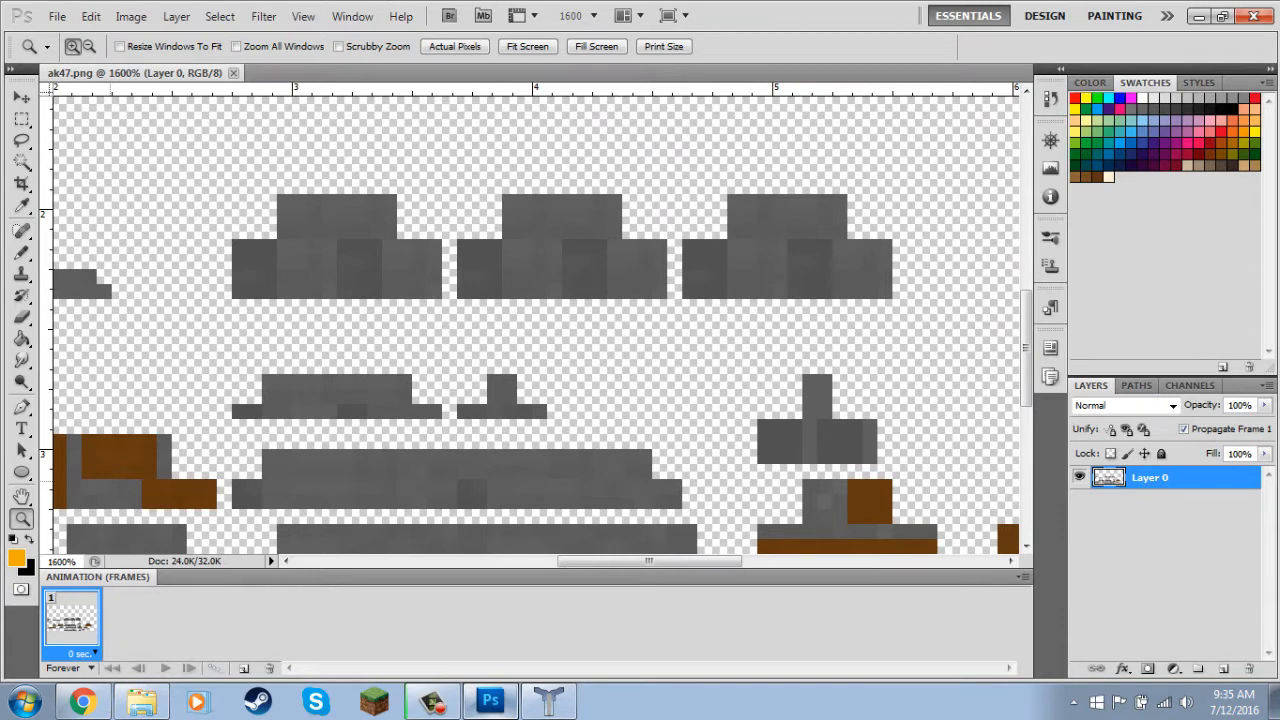
Set the foreground colour to bright blue and reduce the Pencil size to 1 px.
{"action": "key", "text": "d"}
{"action": "left_click", "coordinate": [17, 558]}
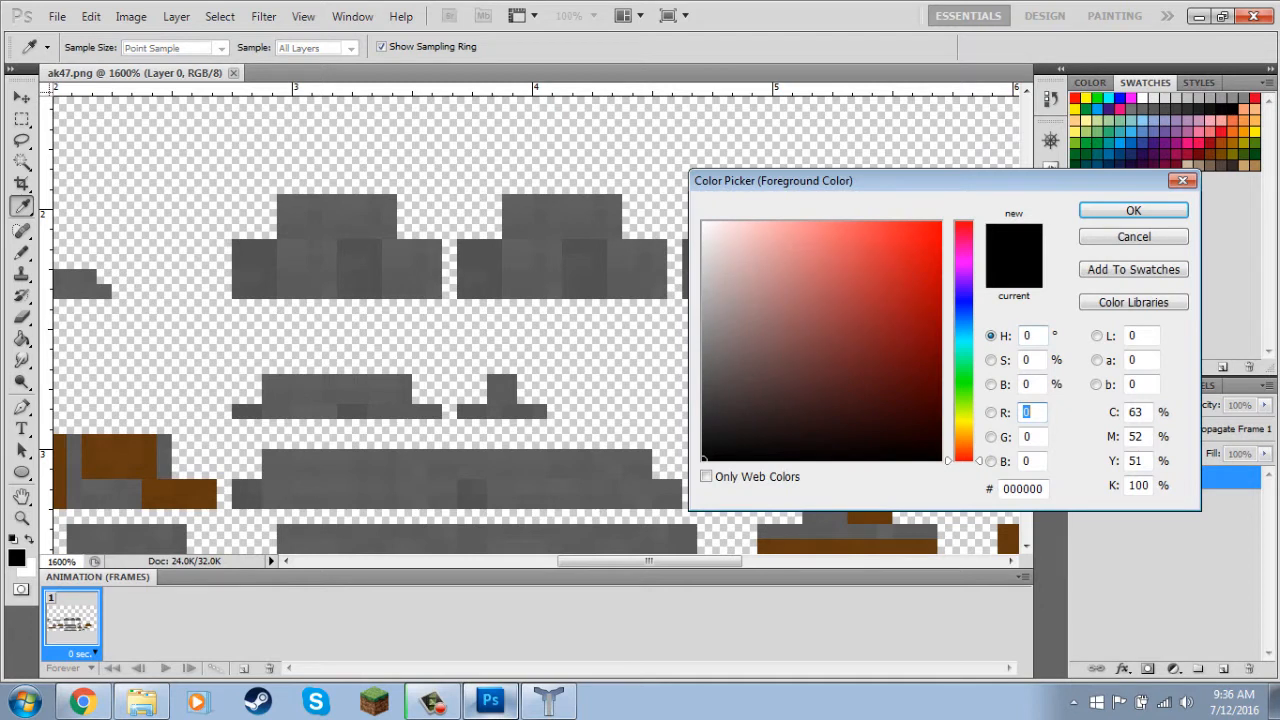
{"action": "left_click", "coordinate": [963, 300]}
{"action": "left_click", "coordinate": [940, 222]}
{"action": "left_click", "coordinate": [1133, 210]}
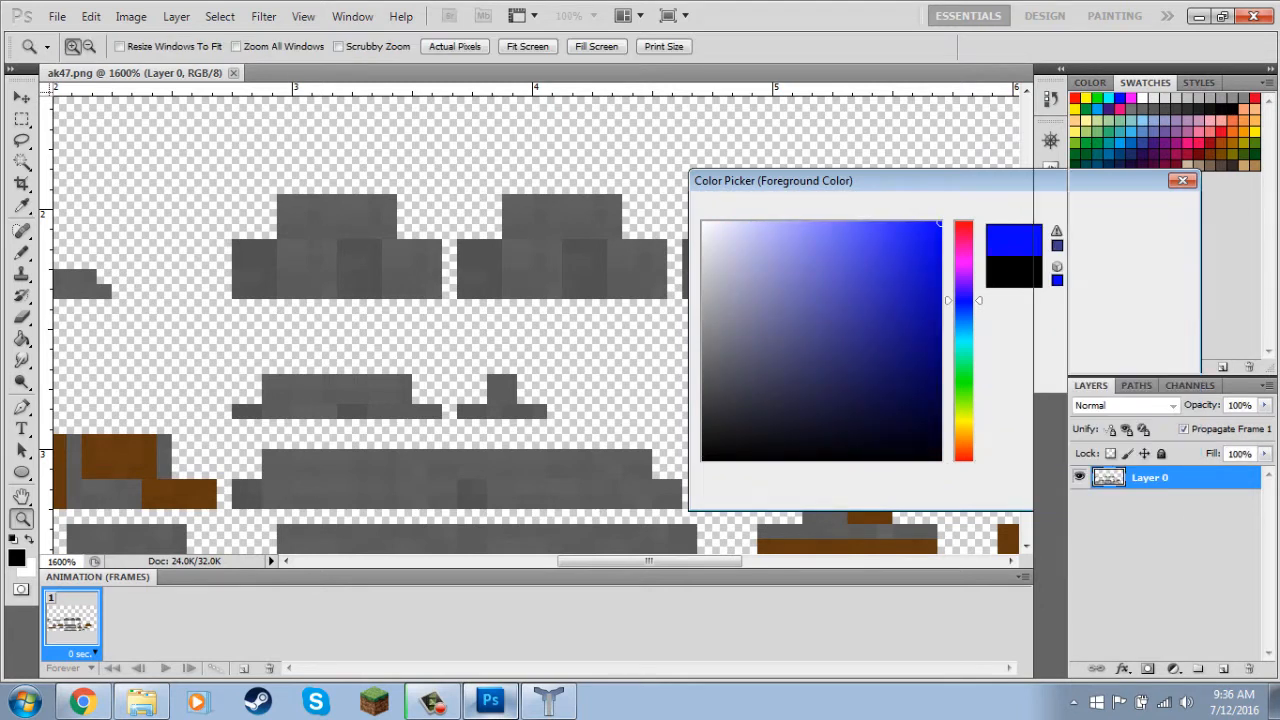
{"action": "key", "text": "b"}
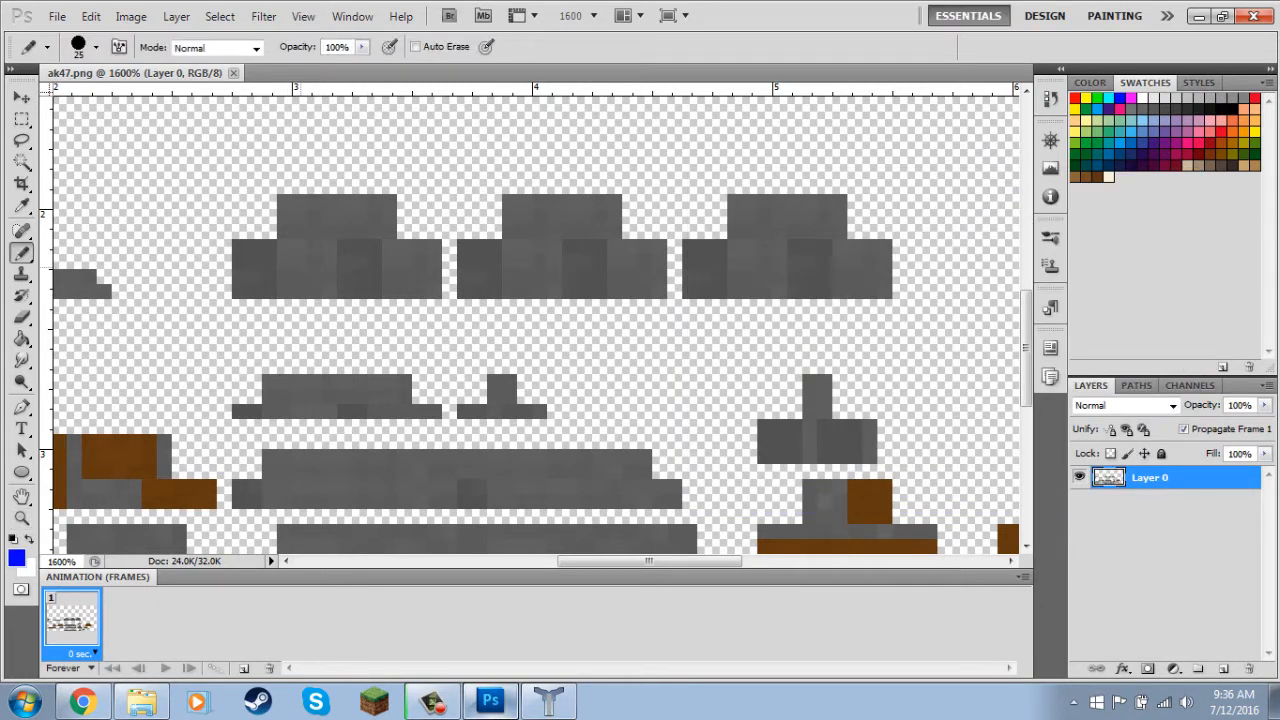
{"action": "key", "text": "bracketleft"}
{"action": "key", "text": "bracketleft"}
{"action": "key", "text": "bracketleft"}
{"action": "key", "text": "bracketleft"}
{"action": "key", "text": "bracketleft"}
{"action": "key", "text": "bracketleft"}
{"action": "key", "text": "bracketleft"}
{"action": "key", "text": "bracketleft"}
{"action": "key", "text": "bracketleft"}
{"action": "key", "text": "bracketleft"}
Paint the three stepped grey magazine pieces in the texture bright blue with the Pencil.
{"action": "mouse_move", "coordinate": [285, 262]}
{"action": "left_mouse_down"}
{"action": "mouse_move", "coordinate": [313, 230]}
{"action": "mouse_move", "coordinate": [328, 290]}
{"action": "mouse_move", "coordinate": [328, 230]}
{"action": "mouse_move", "coordinate": [284, 231]}
{"action": "mouse_move", "coordinate": [299, 201]}
{"action": "mouse_move", "coordinate": [359, 216]}
{"action": "mouse_move", "coordinate": [344, 231]}
{"action": "mouse_move", "coordinate": [389, 216]}
{"action": "mouse_move", "coordinate": [389, 201]}
{"action": "mouse_move", "coordinate": [389, 231]}
{"action": "mouse_move", "coordinate": [374, 231]}
{"action": "mouse_move", "coordinate": [404, 290]}
{"action": "mouse_move", "coordinate": [390, 276]}
{"action": "mouse_move", "coordinate": [390, 291]}
{"action": "mouse_move", "coordinate": [419, 254]}
{"action": "mouse_move", "coordinate": [420, 290]}
{"action": "left_mouse_up"}
{"action": "left_click", "coordinate": [524, 276]}
{"action": "mouse_move", "coordinate": [524, 276]}
{"action": "left_mouse_down"}
{"action": "mouse_move", "coordinate": [518, 292]}
{"action": "mouse_move", "coordinate": [554, 270]}
{"action": "mouse_move", "coordinate": [590, 205]}
{"action": "mouse_move", "coordinate": [650, 288]}
{"action": "mouse_move", "coordinate": [674, 291]}
{"action": "mouse_move", "coordinate": [645, 290]}
{"action": "mouse_move", "coordinate": [659, 291]}
{"action": "left_mouse_up"}
{"action": "key", "text": "ctrl+z"}
{"action": "mouse_move", "coordinate": [510, 246]}
{"action": "left_mouse_down"}
{"action": "mouse_move", "coordinate": [563, 216]}
{"action": "mouse_move", "coordinate": [614, 231]}
{"action": "left_mouse_up"}
{"action": "mouse_move", "coordinate": [735, 231]}
{"action": "left_mouse_down"}
{"action": "mouse_move", "coordinate": [778, 262]}
{"action": "mouse_move", "coordinate": [750, 200]}
{"action": "mouse_move", "coordinate": [818, 216]}
{"action": "mouse_move", "coordinate": [848, 270]}
{"action": "mouse_move", "coordinate": [878, 262]}
{"action": "mouse_move", "coordinate": [870, 291]}
{"action": "left_mouse_up"}
Choose a slightly darker blue and shade the outer and inner side faces of all three magazine pieces.
{"action": "left_click", "coordinate": [17, 558]}
{"action": "left_click", "coordinate": [940, 265]}
{"action": "left_click", "coordinate": [1134, 209]}
{"action": "left_click_drag", "start_coordinate": [254, 276], "coordinate": [245, 287]}
{"action": "left_click_drag", "start_coordinate": [346, 276], "coordinate": [374, 247]}
{"action": "left_click_drag", "start_coordinate": [464, 275], "coordinate": [494, 291]}
{"action": "left_click_drag", "start_coordinate": [571, 247], "coordinate": [599, 290]}
{"action": "mouse_move", "coordinate": [690, 290]}
{"action": "left_mouse_down"}
{"action": "mouse_move", "coordinate": [706, 262]}
{"action": "mouse_move", "coordinate": [719, 290]}
{"action": "left_mouse_up"}
{"action": "mouse_move", "coordinate": [795, 275]}
{"action": "left_mouse_down"}
{"action": "mouse_move", "coordinate": [810, 284]}
{"action": "mouse_move", "coordinate": [795, 291]}
{"action": "left_mouse_up"}
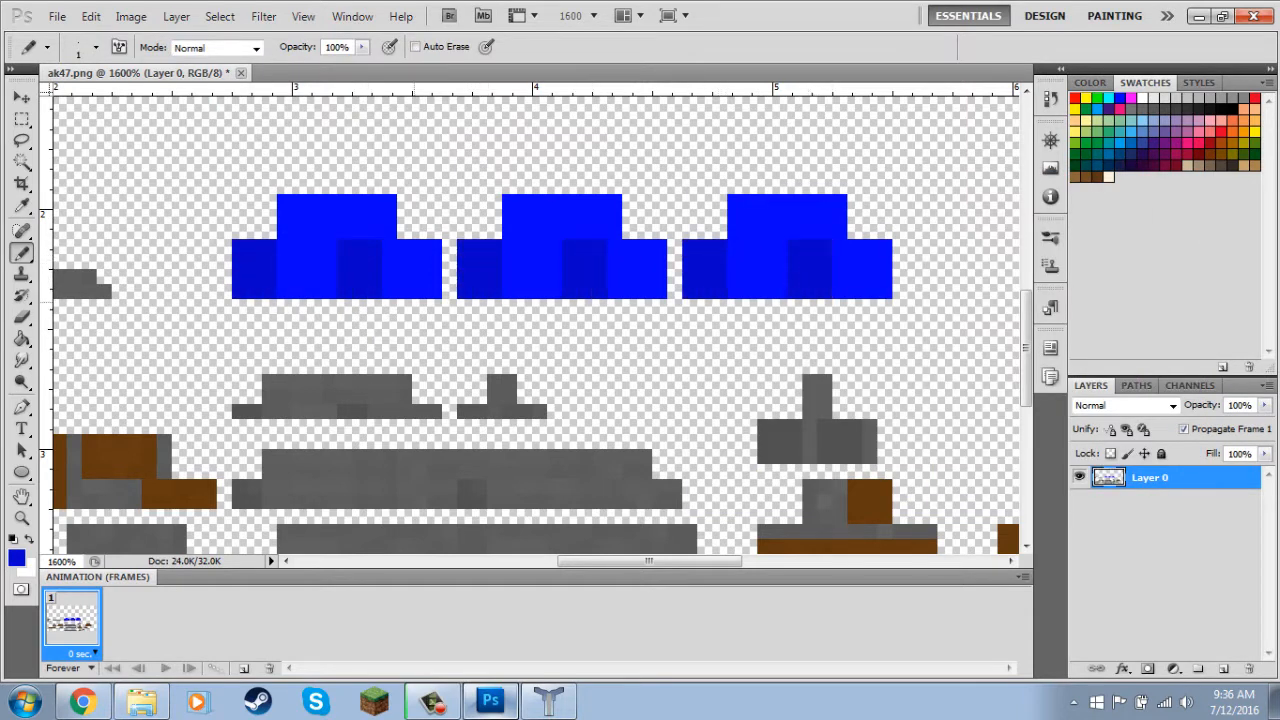
Save the painted ak47 texture and add a new layer above Layer 0.
{"action": "key", "text": "ctrl+s"}
{"action": "left_click", "coordinate": [1223, 668]}
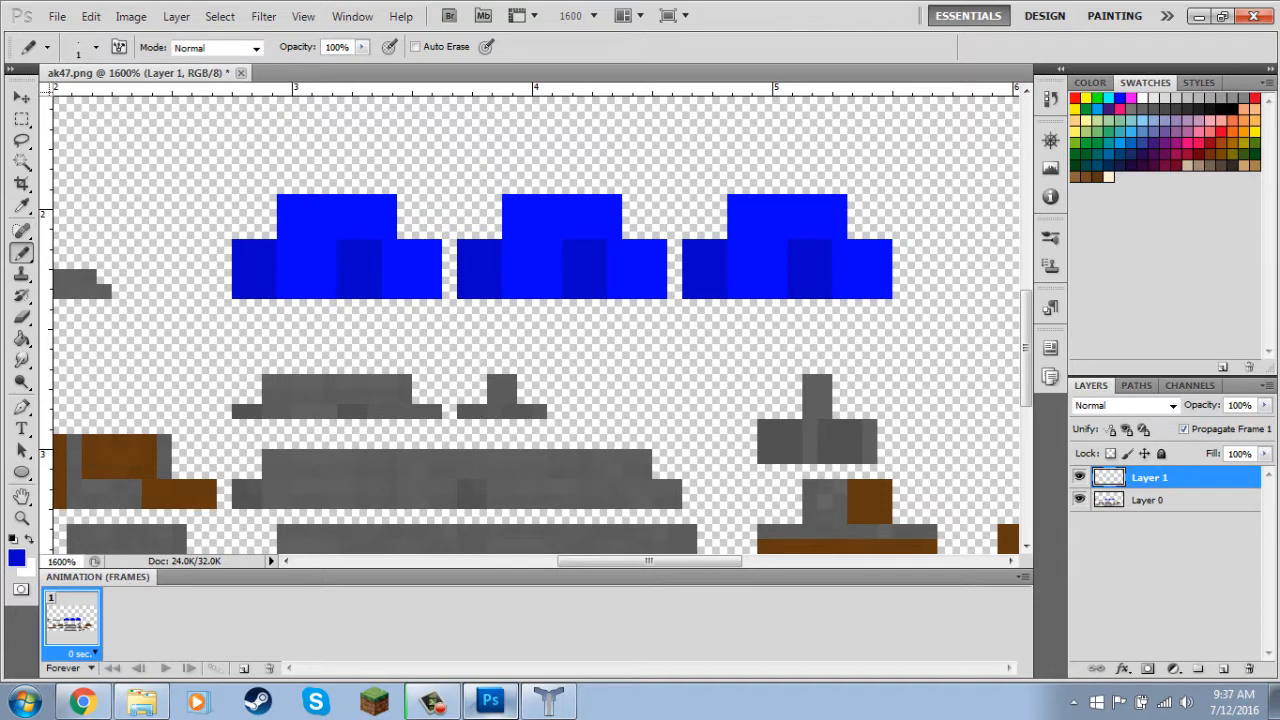
{"action": "key", "text": "ctrl+s"}
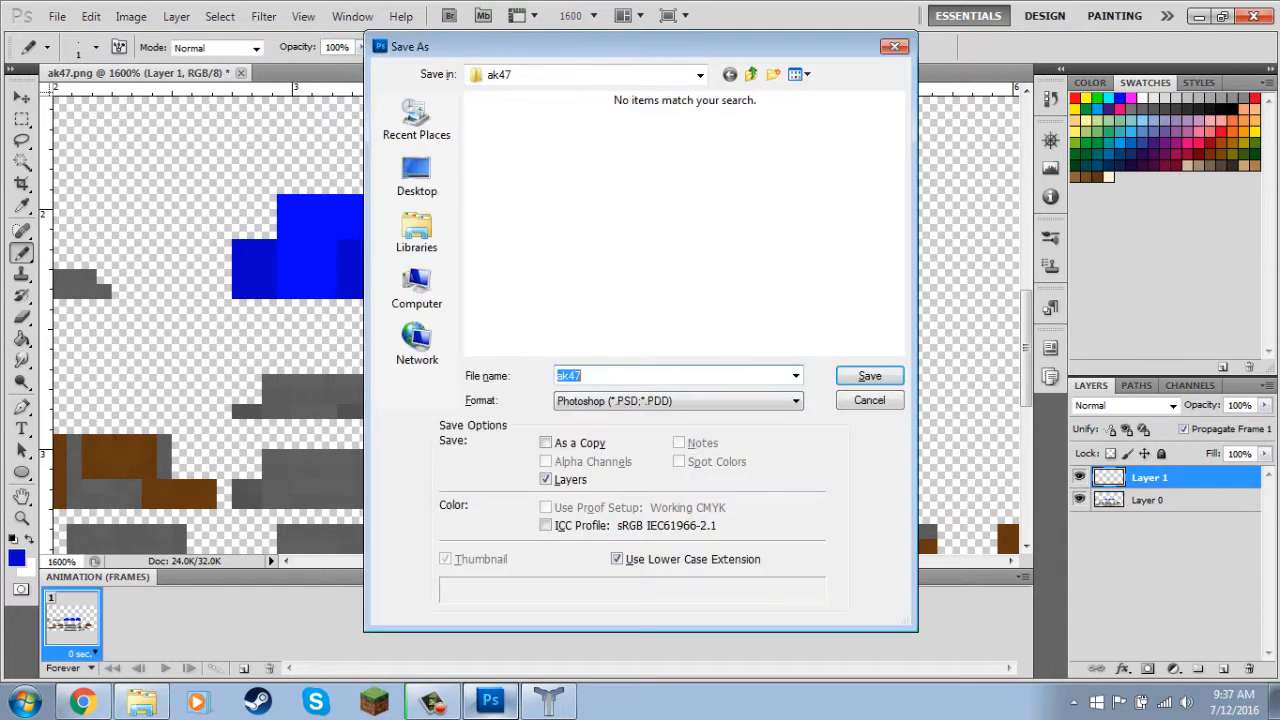
{"action": "left_click", "coordinate": [680, 401]}
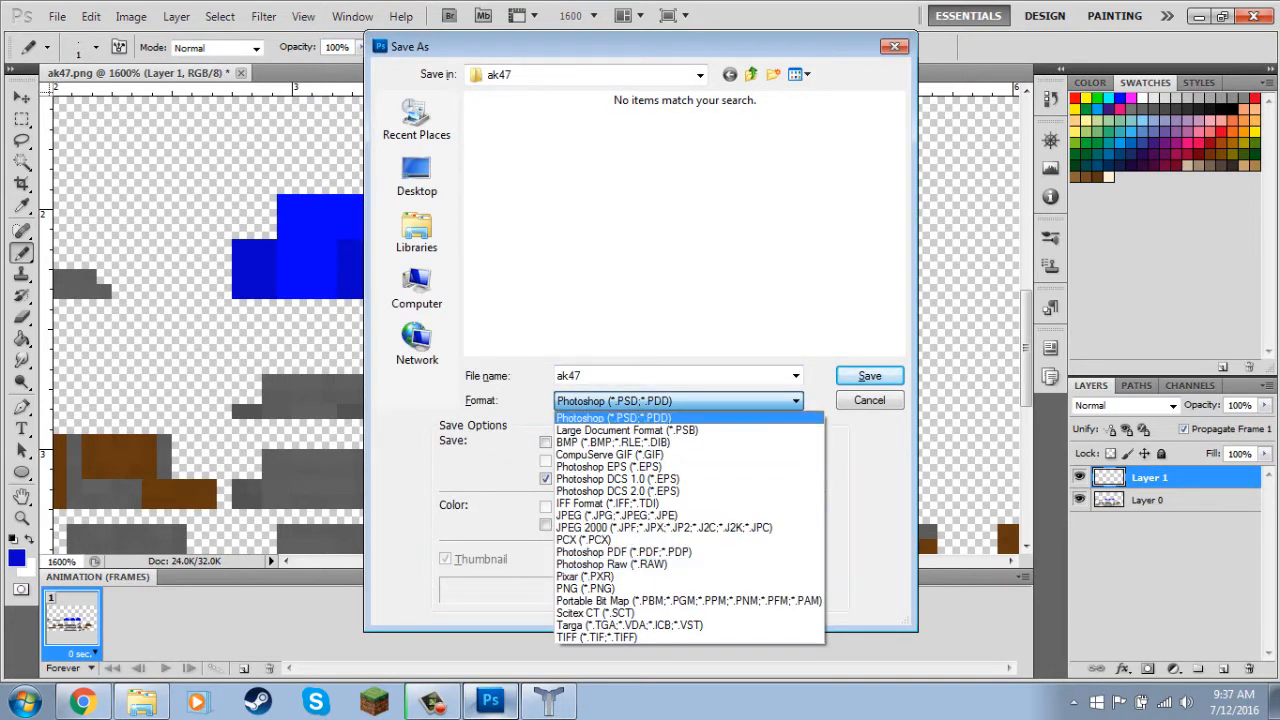
{"action": "left_click", "coordinate": [680, 417]}
{"action": "left_click", "coordinate": [870, 400]}
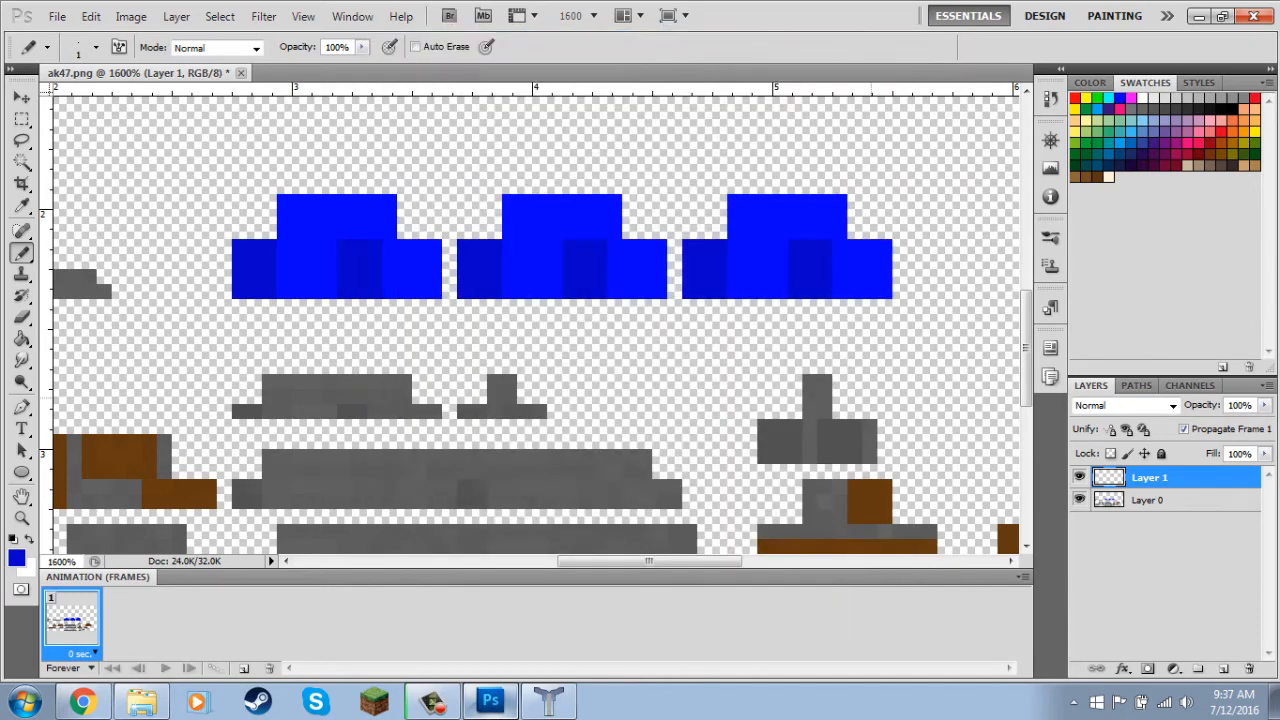
Reload the saved ak47 texture onto the gun model in Techne and inspect the blue magazine from both sides.
{"action": "left_click", "coordinate": [549, 701]}
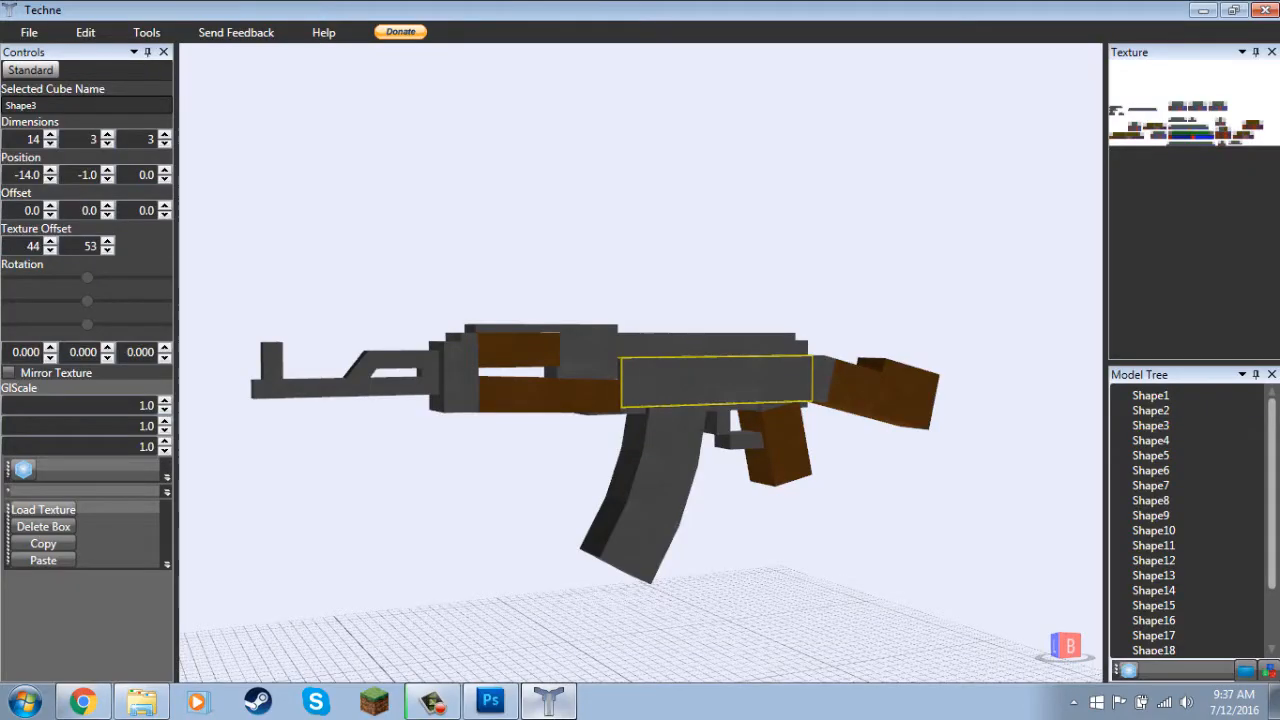
{"action": "left_click", "coordinate": [43, 510]}
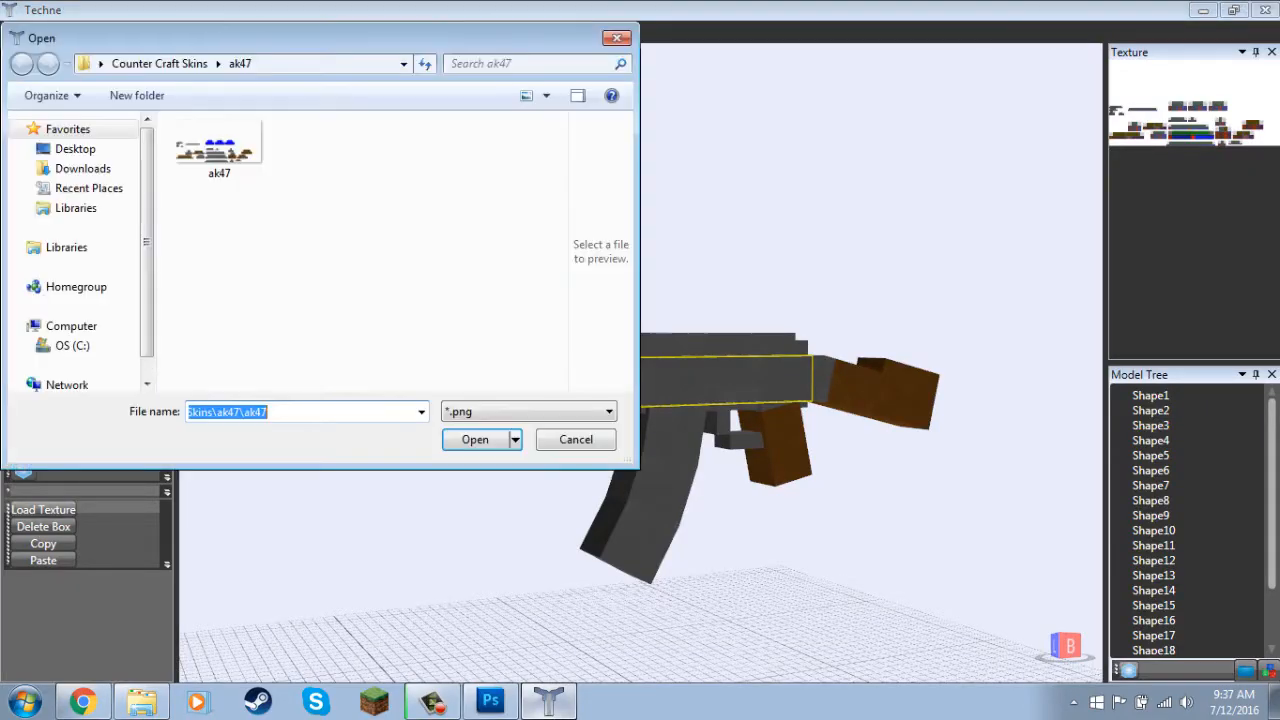
{"action": "double_click", "coordinate": [219, 150]}
{"action": "left_click_drag", "start_coordinate": [330, 250], "coordinate": [580, 250]}
{"action": "left_click_drag", "start_coordinate": [608, 375], "coordinate": [655, 351]}
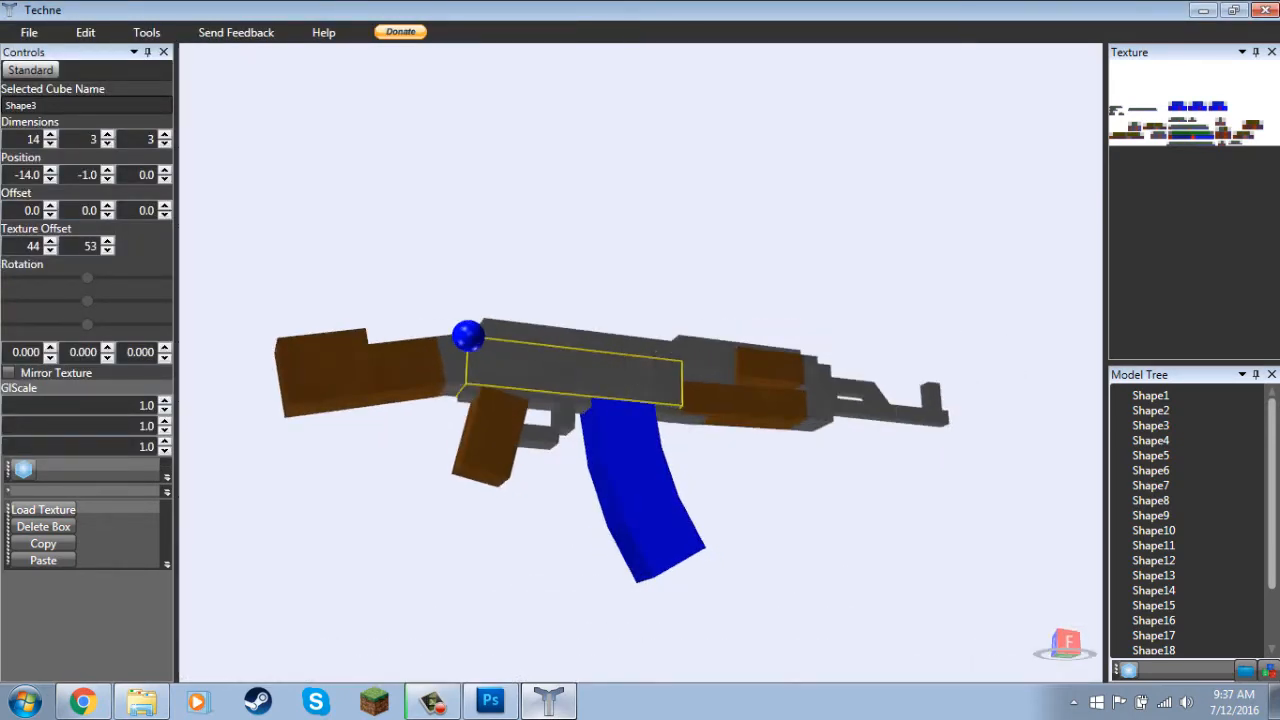
{"action": "left_click", "coordinate": [655, 351]}
{"action": "left_click_drag", "start_coordinate": [641, 364], "coordinate": [440, 325]}
In Photoshop, sample the bright blue and paint a 3 by 3 pixel swatch above the first magazine piece on Layer 1.
{"action": "left_click", "coordinate": [490, 700]}
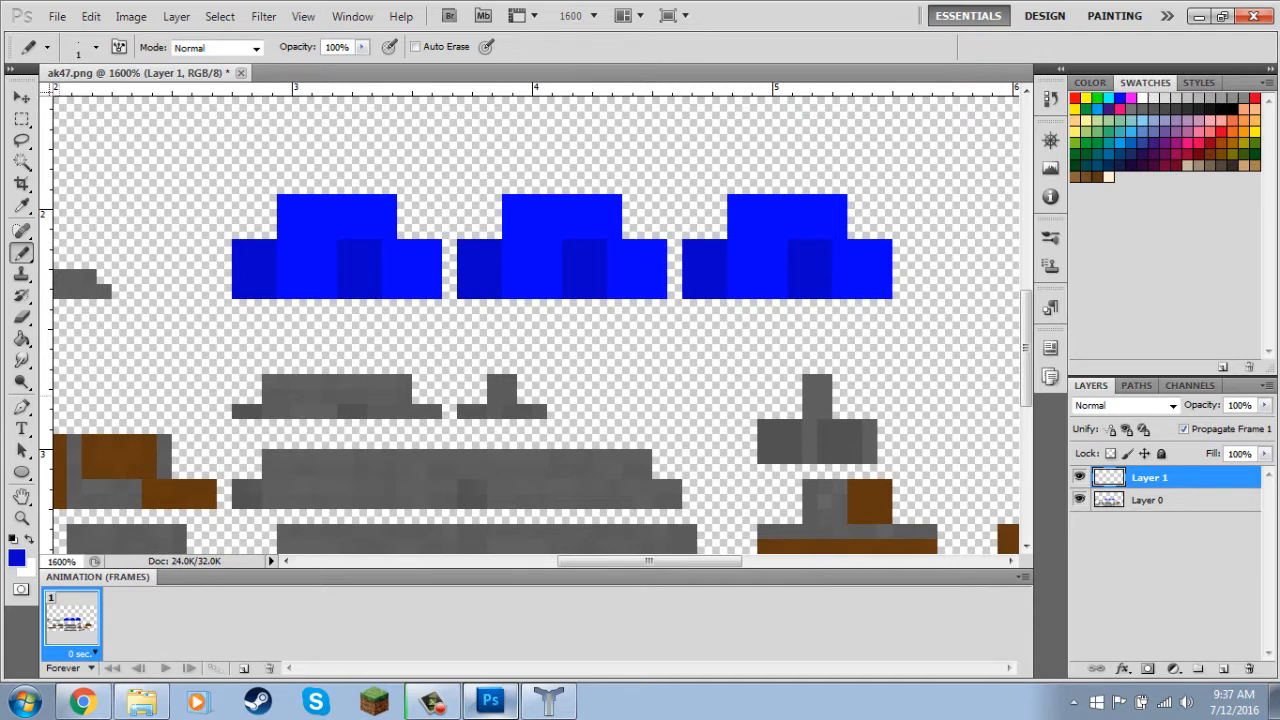
{"action": "scroll", "coordinate": [540, 320], "scroll_direction": "up", "scroll_amount": 3}
{"action": "key", "text": "i"}
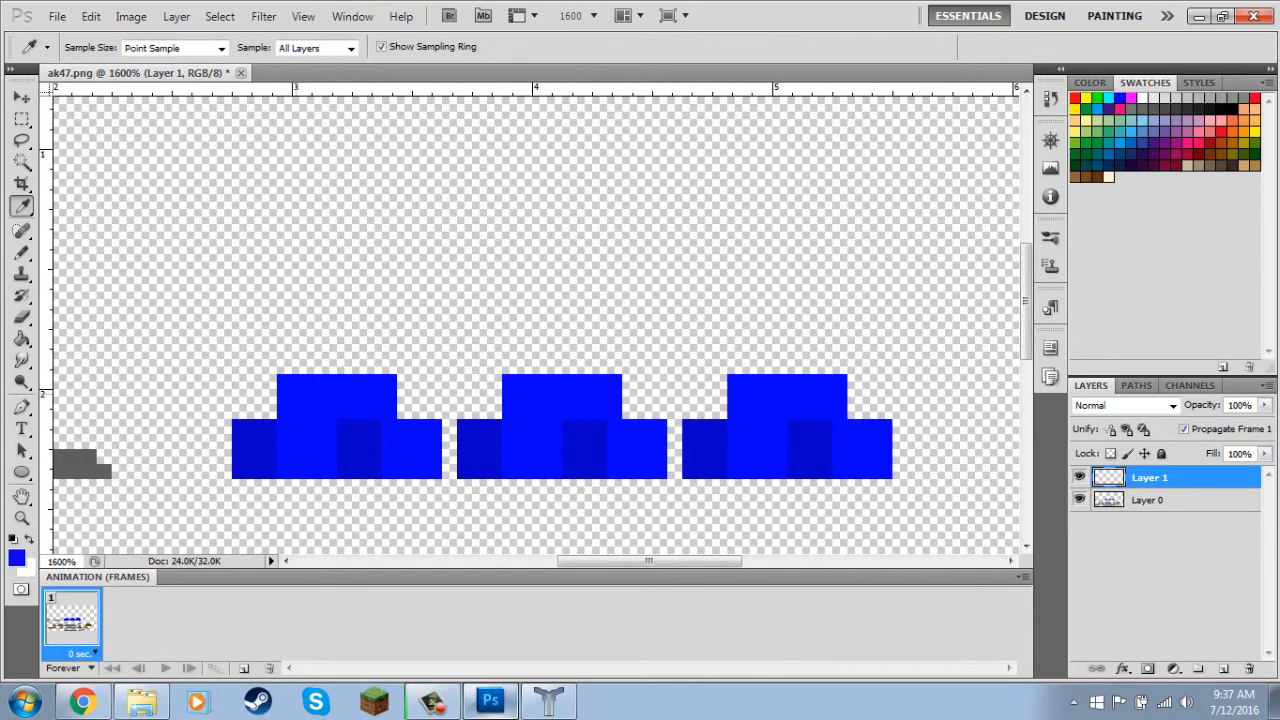
{"action": "key", "text": "b"}
{"action": "mouse_move", "coordinate": [300, 262]}
{"action": "left_mouse_down"}
{"action": "mouse_move", "coordinate": [314, 247]}
{"action": "mouse_move", "coordinate": [300, 275]}
{"action": "mouse_move", "coordinate": [329, 267]}
{"action": "left_mouse_up"}
{"action": "left_click", "coordinate": [328, 276]}
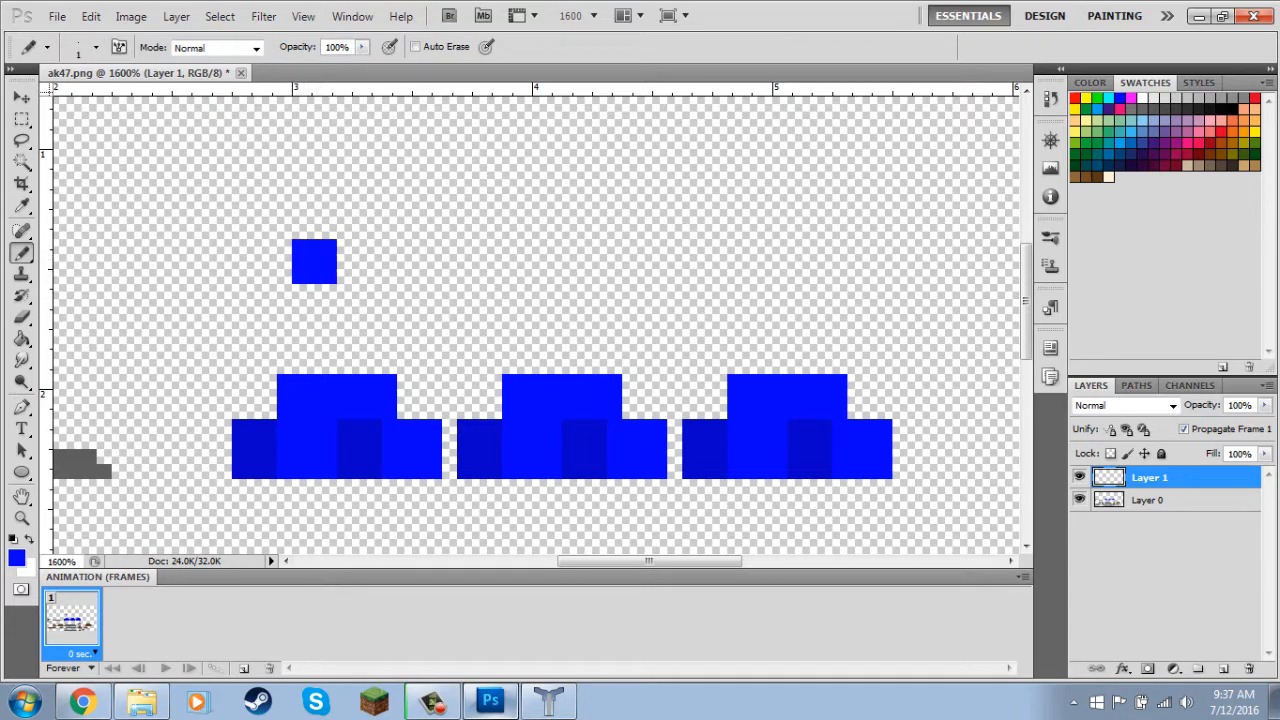
Darken the foreground colour to 0500e8 and paint a second square swatch beside the first.
{"action": "left_click", "coordinate": [17, 558]}
{"action": "left_click_drag", "start_coordinate": [939, 222], "coordinate": [939, 243]}
{"action": "key", "text": "Return"}
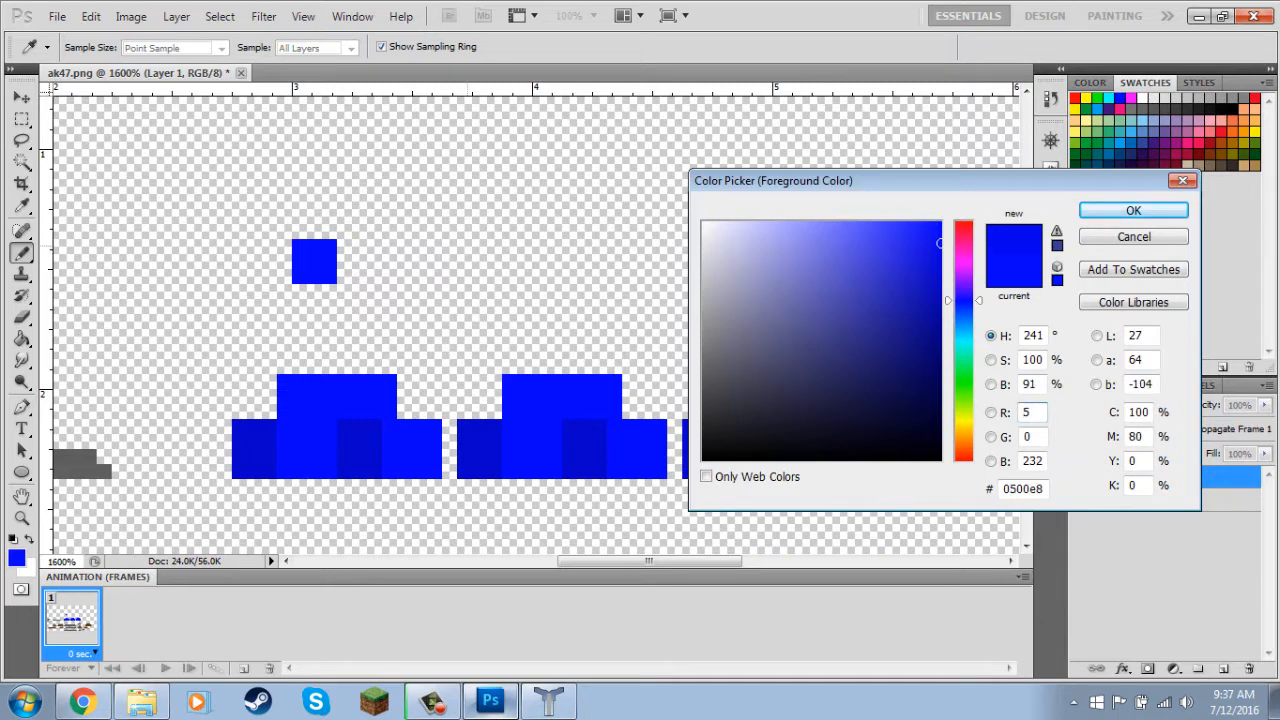
{"action": "mouse_move", "coordinate": [346, 276]}
{"action": "left_mouse_down"}
{"action": "mouse_move", "coordinate": [359, 247]}
{"action": "mouse_move", "coordinate": [372, 266]}
{"action": "left_mouse_up"}
{"action": "left_click", "coordinate": [374, 247]}
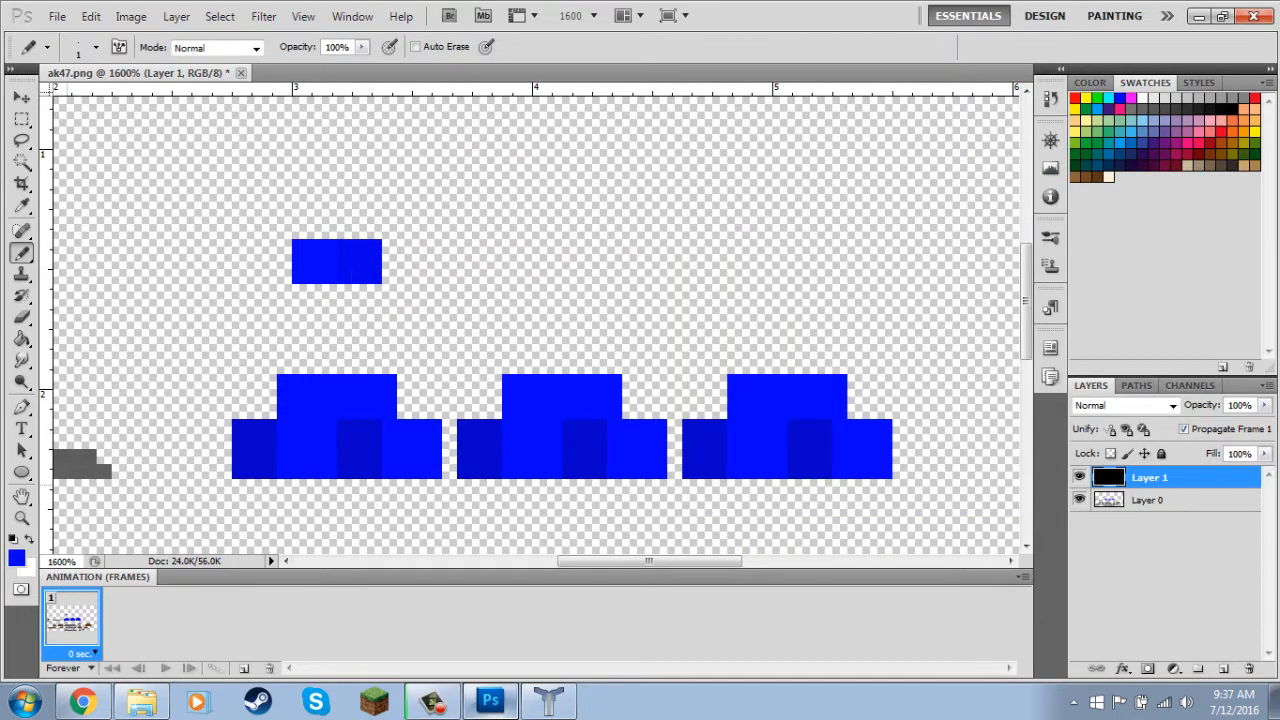
Extend the swatch row with four more 3 by 3 pixel squares, each in a progressively darker blue.
{"action": "left_click", "coordinate": [17, 558]}
{"action": "left_click_drag", "start_coordinate": [939, 243], "coordinate": [939, 261]}
{"action": "key", "text": "Return"}
{"action": "mouse_move", "coordinate": [390, 247]}
{"action": "left_mouse_down"}
{"action": "mouse_move", "coordinate": [420, 270]}
{"action": "mouse_move", "coordinate": [464, 262]}
{"action": "mouse_move", "coordinate": [450, 276]}
{"action": "mouse_move", "coordinate": [510, 247]}
{"action": "mouse_move", "coordinate": [555, 274]}
{"action": "left_mouse_up"}
{"action": "left_click", "coordinate": [17, 558]}
{"action": "left_click", "coordinate": [940, 277]}
{"action": "key", "text": "Return"}
{"action": "left_click", "coordinate": [17, 558]}
{"action": "left_click", "coordinate": [941, 290]}
{"action": "key", "text": "Return"}
{"action": "left_click", "coordinate": [17, 558]}
{"action": "left_click", "coordinate": [941, 308]}
{"action": "key", "text": "Return"}
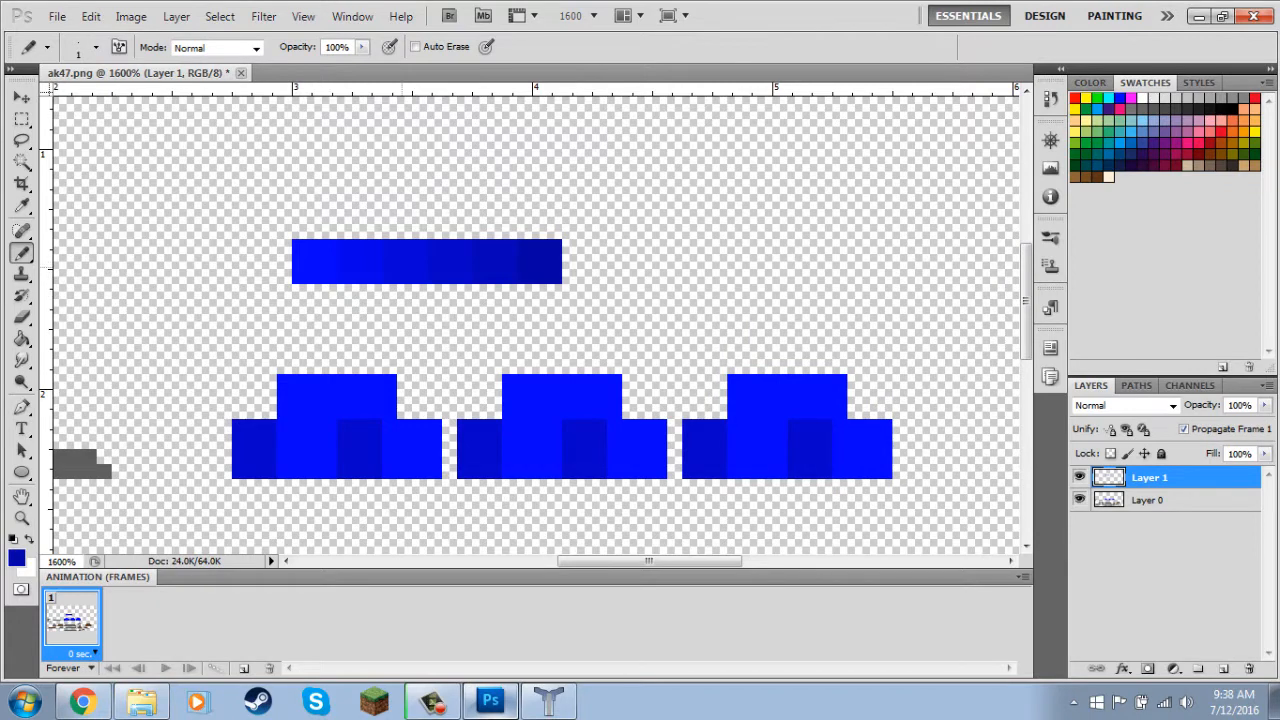
Sample the second-lightest palette blue and scatter pencil pixels over the bright areas of the magazine pieces.
{"action": "key", "text": "i"}
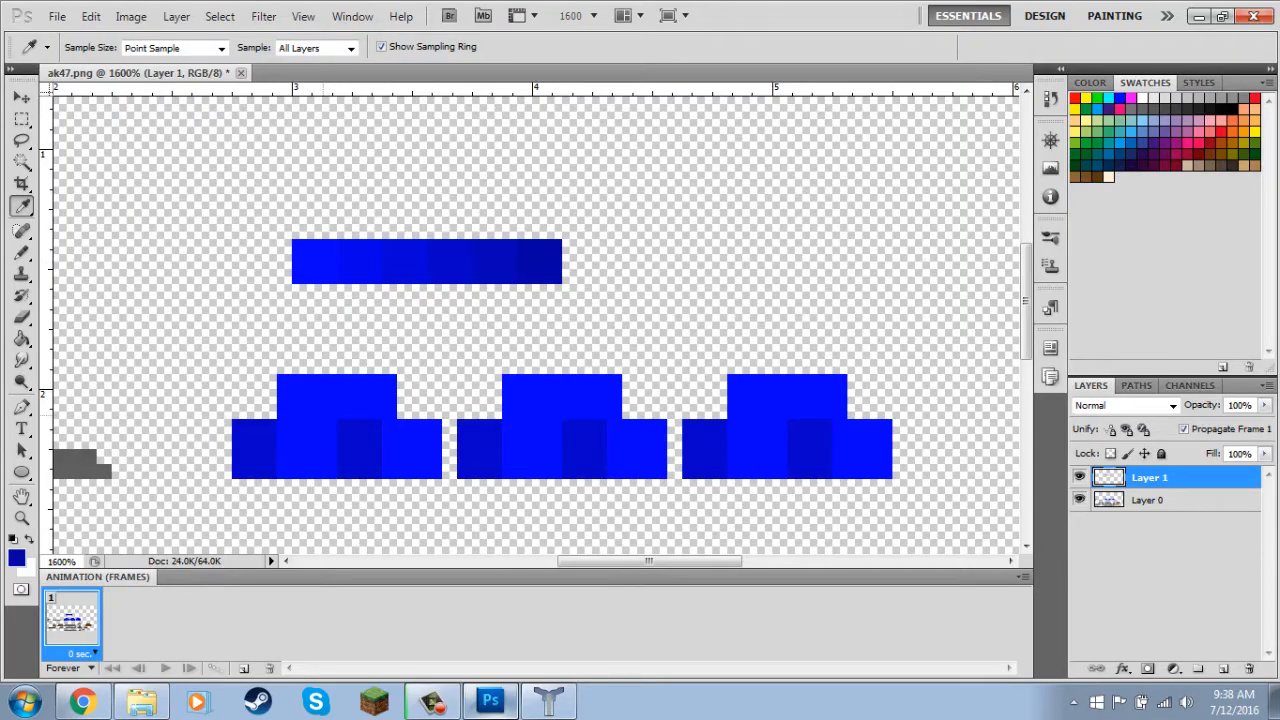
{"action": "key", "text": "b"}
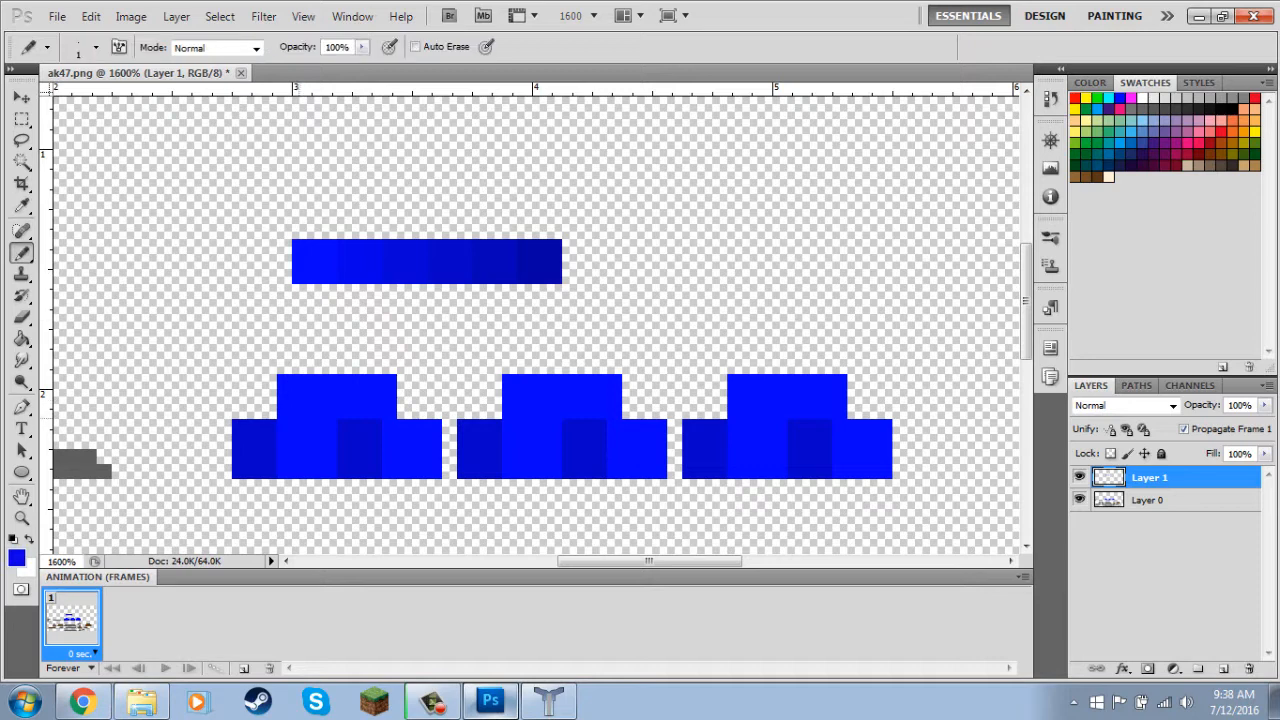
{"action": "left_click", "coordinate": [299, 412]}
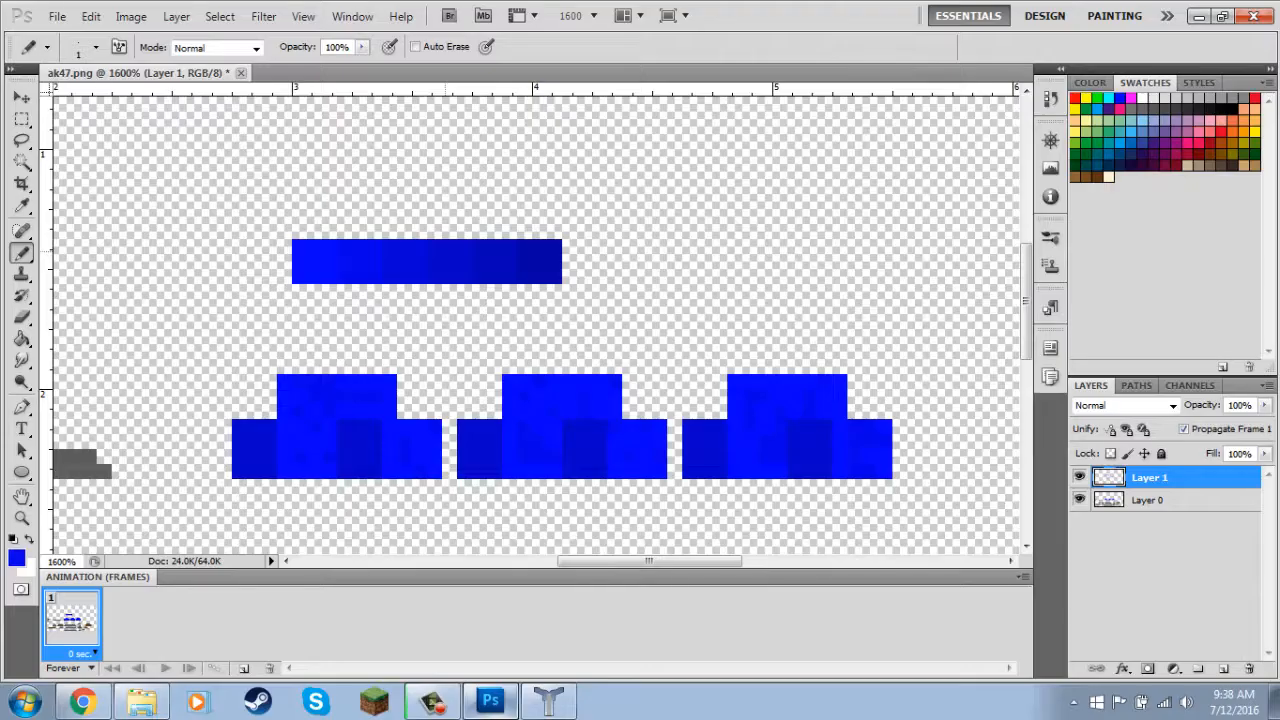
Sample a slightly darker palette blue and scatter more pixels across the bright areas of all three magazine pieces.
{"action": "key", "text": "i"}
{"action": "key", "text": "b"}
{"action": "left_click", "coordinate": [325, 461]}
{"action": "left_click", "coordinate": [373, 393]}
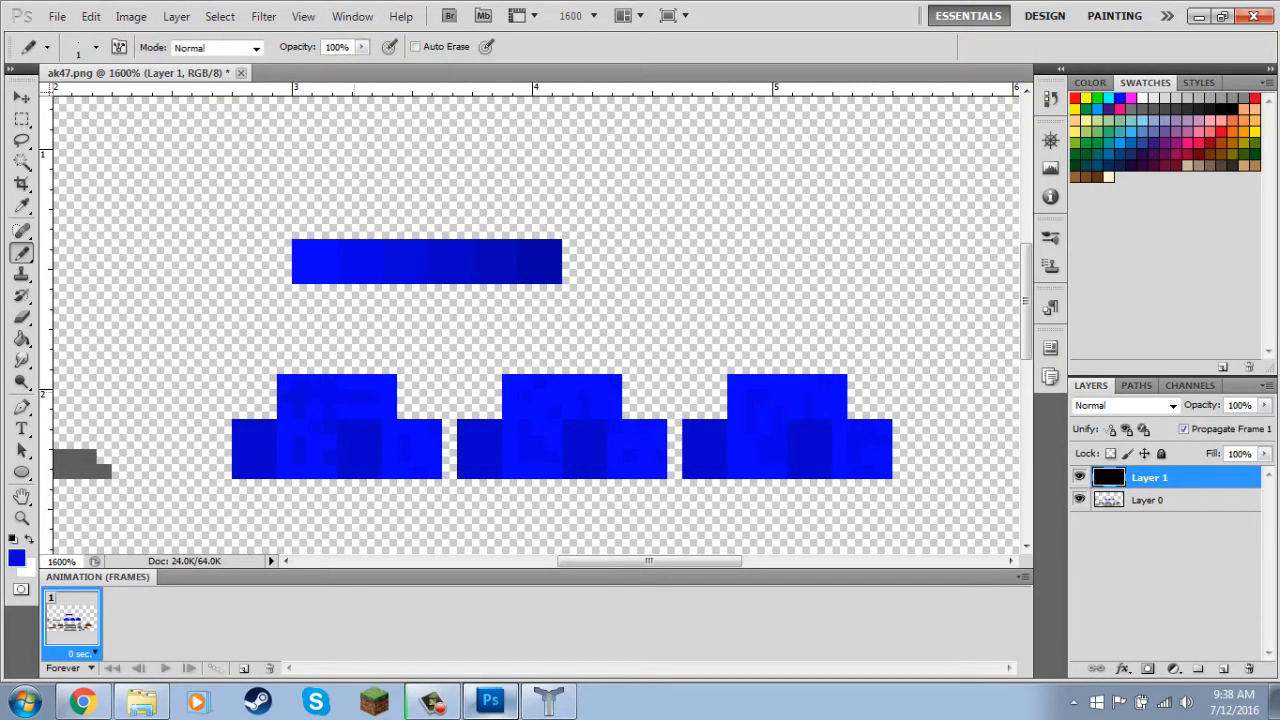
{"action": "left_click", "coordinate": [373, 398]}
{"action": "left_click", "coordinate": [405, 460]}
{"action": "left_click", "coordinate": [527, 449]}
{"action": "left_click", "coordinate": [555, 470]}
{"action": "left_click", "coordinate": [633, 445]}
{"action": "left_click", "coordinate": [647, 467]}
{"action": "left_click", "coordinate": [756, 427]}
{"action": "left_click", "coordinate": [796, 411]}
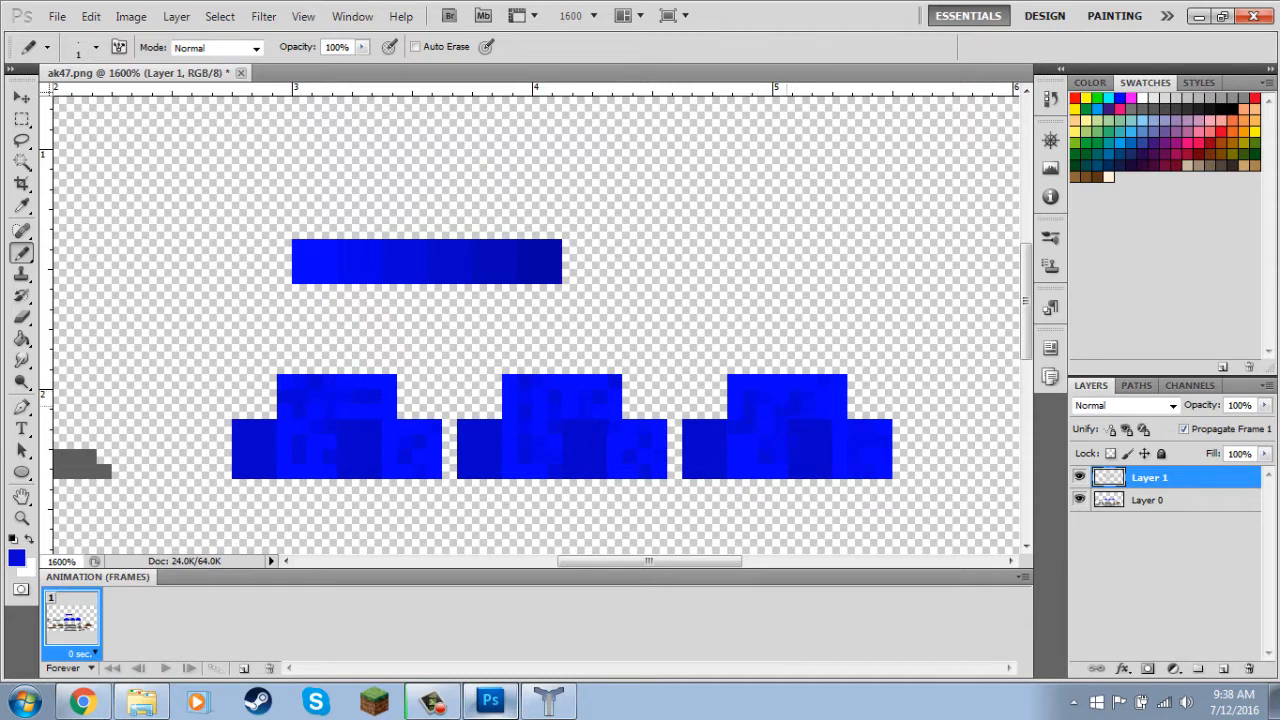
{"action": "left_click", "coordinate": [858, 455]}
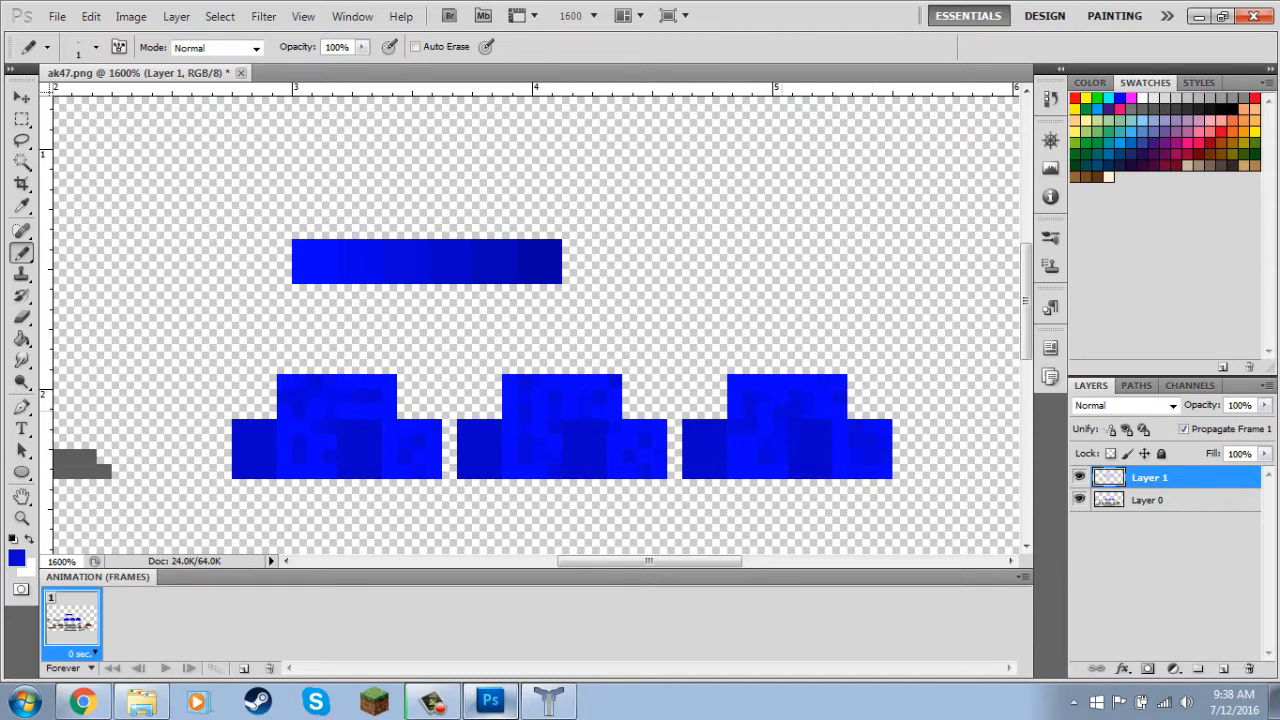
Sample the darker palette blues and speckle the dark bands of the three magazine pieces with them.
{"action": "key", "text": "i"}
{"action": "key", "text": "b"}
{"action": "key", "text": "i"}
{"action": "key", "text": "b"}
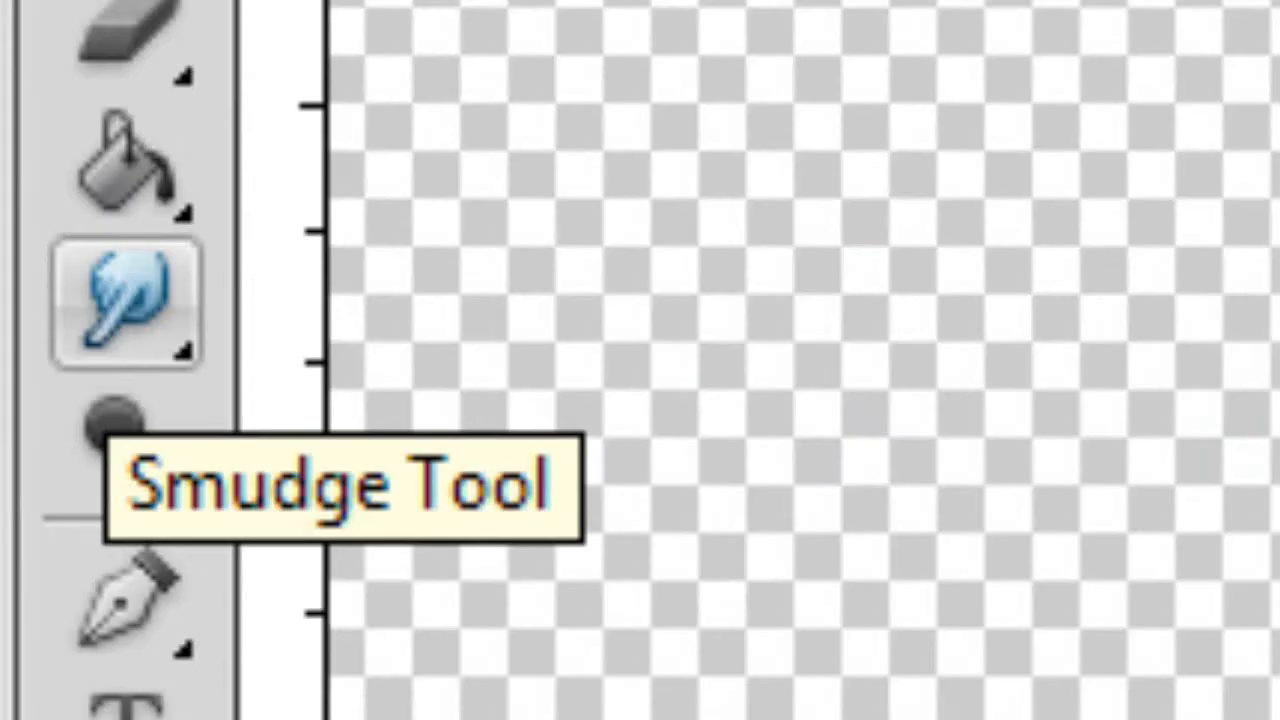
Smudge the pixels across the three magazine pieces using a 2 px Smudge brush at 50% strength.
{"action": "left_click", "coordinate": [22, 360]}
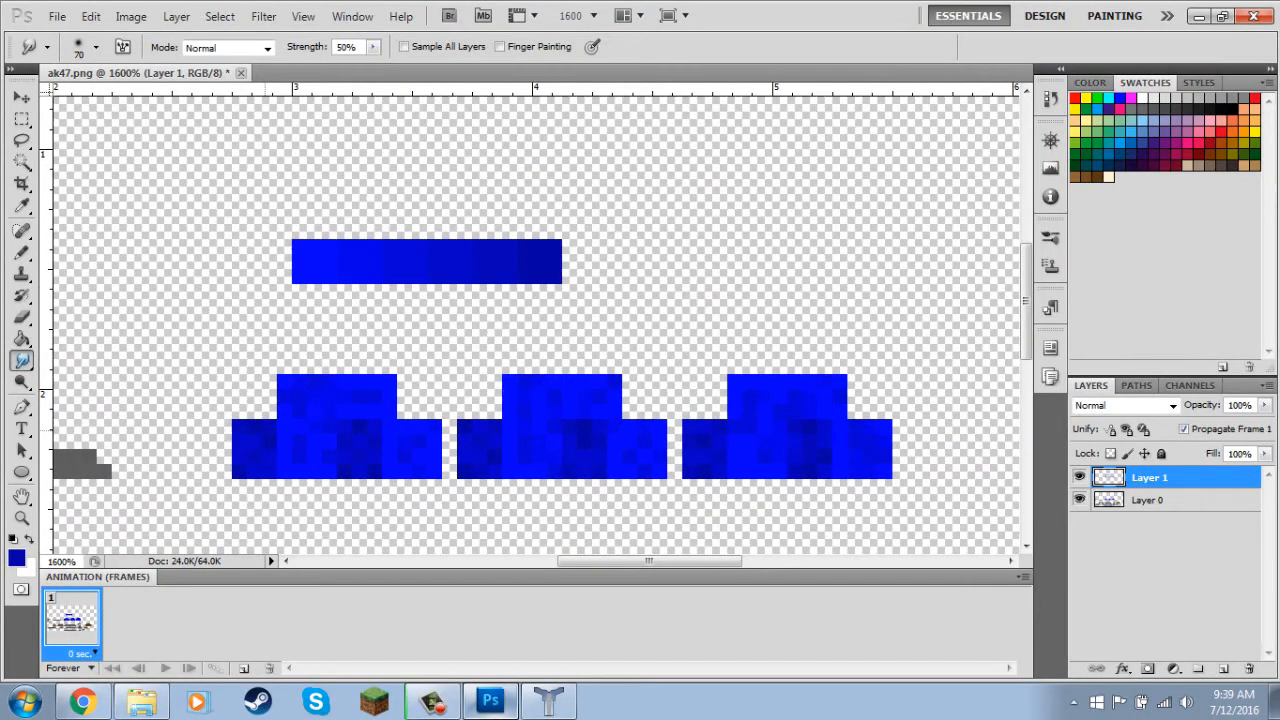
{"action": "key", "text": "bracketleft"}
{"action": "key", "text": "bracketleft"}
{"action": "key", "text": "bracketleft"}
{"action": "key", "text": "bracketleft"}
{"action": "key", "text": "bracketleft"}
{"action": "key", "text": "bracketleft"}
{"action": "key", "text": "bracketleft"}
{"action": "key", "text": "bracketleft"}
{"action": "key", "text": "bracketleft"}
{"action": "key", "text": "bracketleft"}
{"action": "key", "text": "bracketleft"}
{"action": "key", "text": "bracketleft"}
{"action": "key", "text": "bracketleft"}
{"action": "mouse_move", "coordinate": [284, 399]}
{"action": "left_mouse_down"}
{"action": "mouse_move", "coordinate": [397, 390]}
{"action": "mouse_move", "coordinate": [426, 414]}
{"action": "left_mouse_up"}
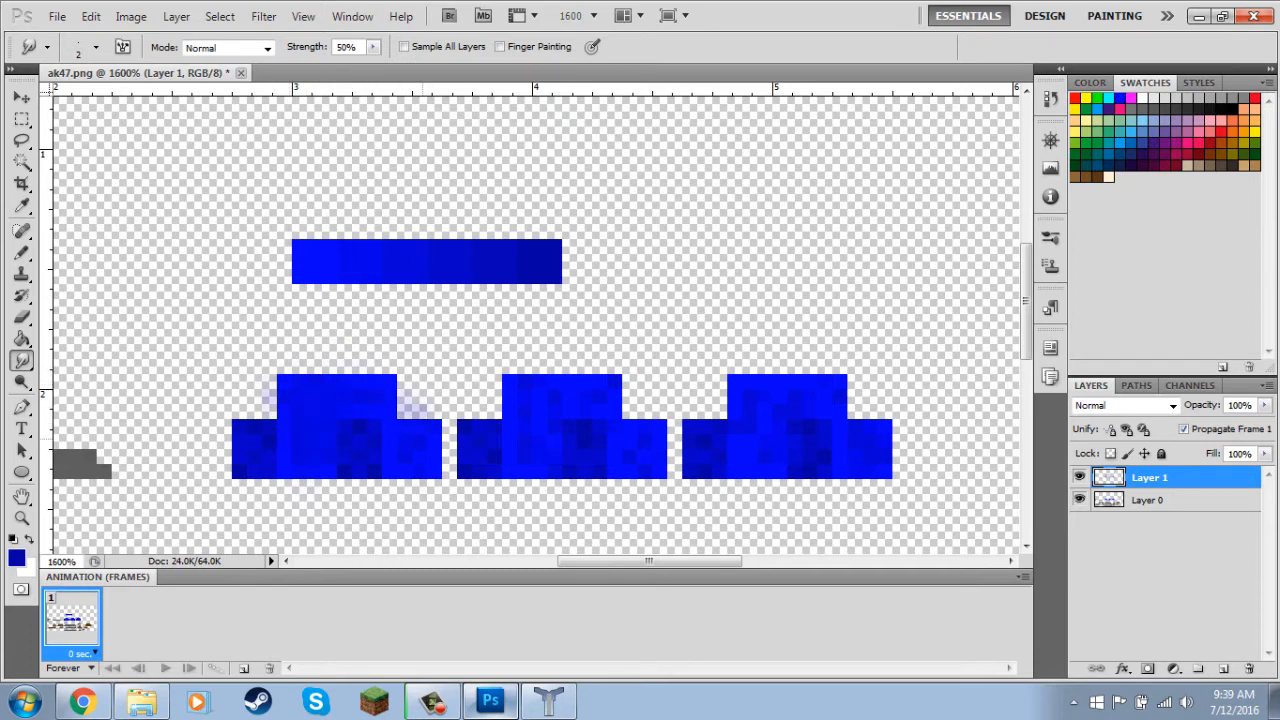
{"action": "left_click_drag", "start_coordinate": [535, 466], "coordinate": [523, 477]}
{"action": "mouse_move", "coordinate": [546, 385]}
{"action": "left_mouse_down"}
{"action": "mouse_move", "coordinate": [534, 382]}
{"action": "mouse_move", "coordinate": [631, 411]}
{"action": "left_mouse_up"}
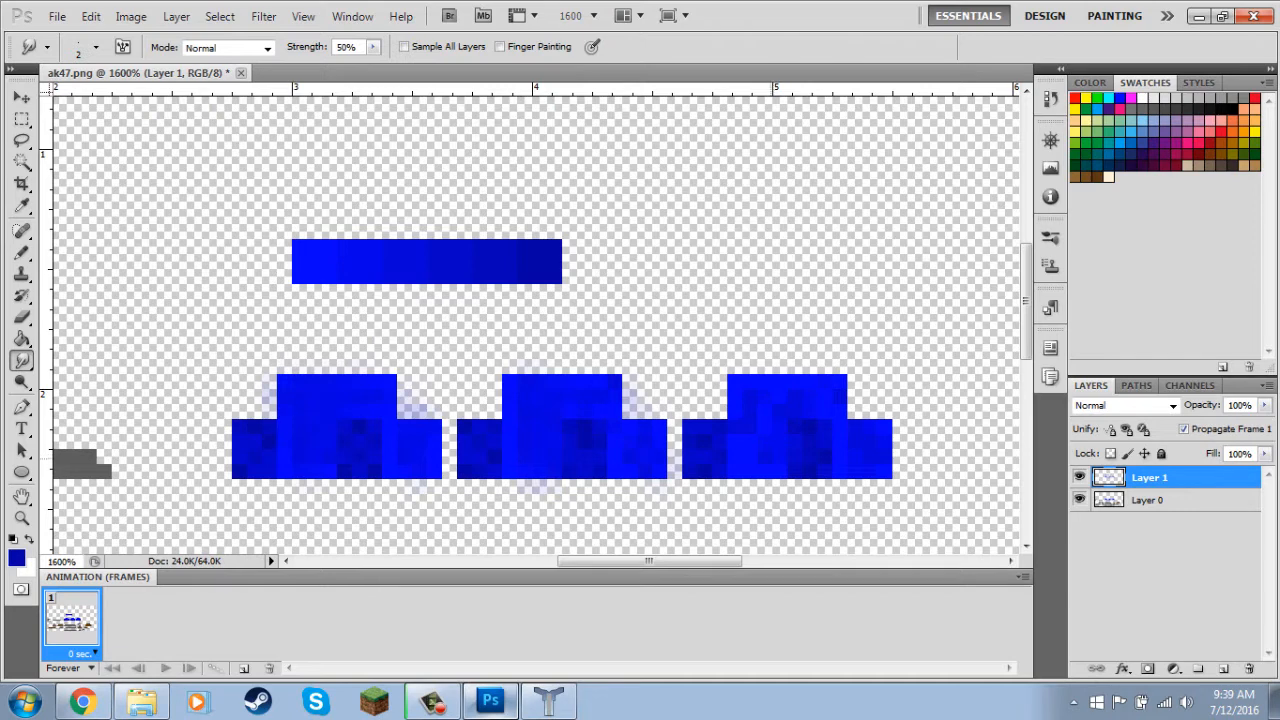
{"action": "mouse_move", "coordinate": [770, 389]}
{"action": "left_mouse_down"}
{"action": "mouse_move", "coordinate": [846, 396]}
{"action": "mouse_move", "coordinate": [760, 402]}
{"action": "mouse_move", "coordinate": [850, 411]}
{"action": "mouse_move", "coordinate": [851, 459]}
{"action": "mouse_move", "coordinate": [865, 430]}
{"action": "left_mouse_up"}
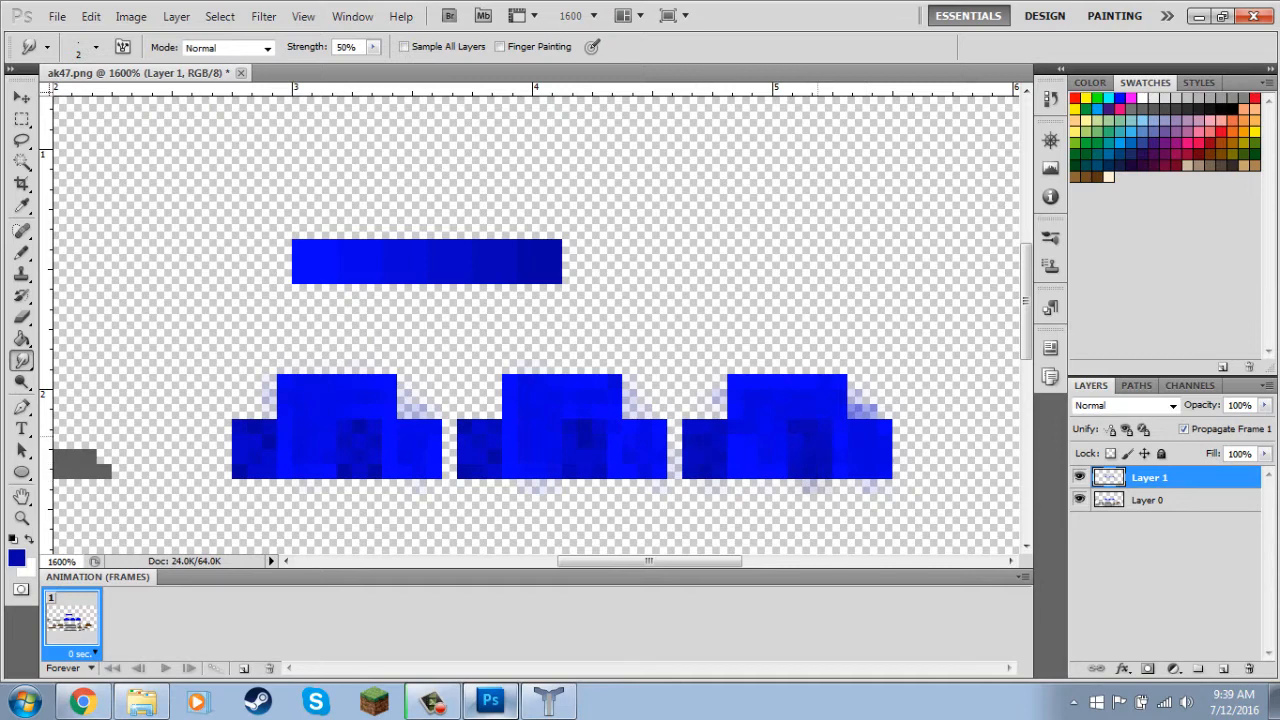
Smudge the dark bands of the first and second magazine pieces downward to blend their shading.
{"action": "left_click_drag", "start_coordinate": [584, 450], "coordinate": [594, 476]}
{"action": "left_click_drag", "start_coordinate": [480, 435], "coordinate": [484, 476]}
{"action": "left_click_drag", "start_coordinate": [252, 435], "coordinate": [250, 476]}
{"action": "left_click_drag", "start_coordinate": [360, 435], "coordinate": [364, 474]}
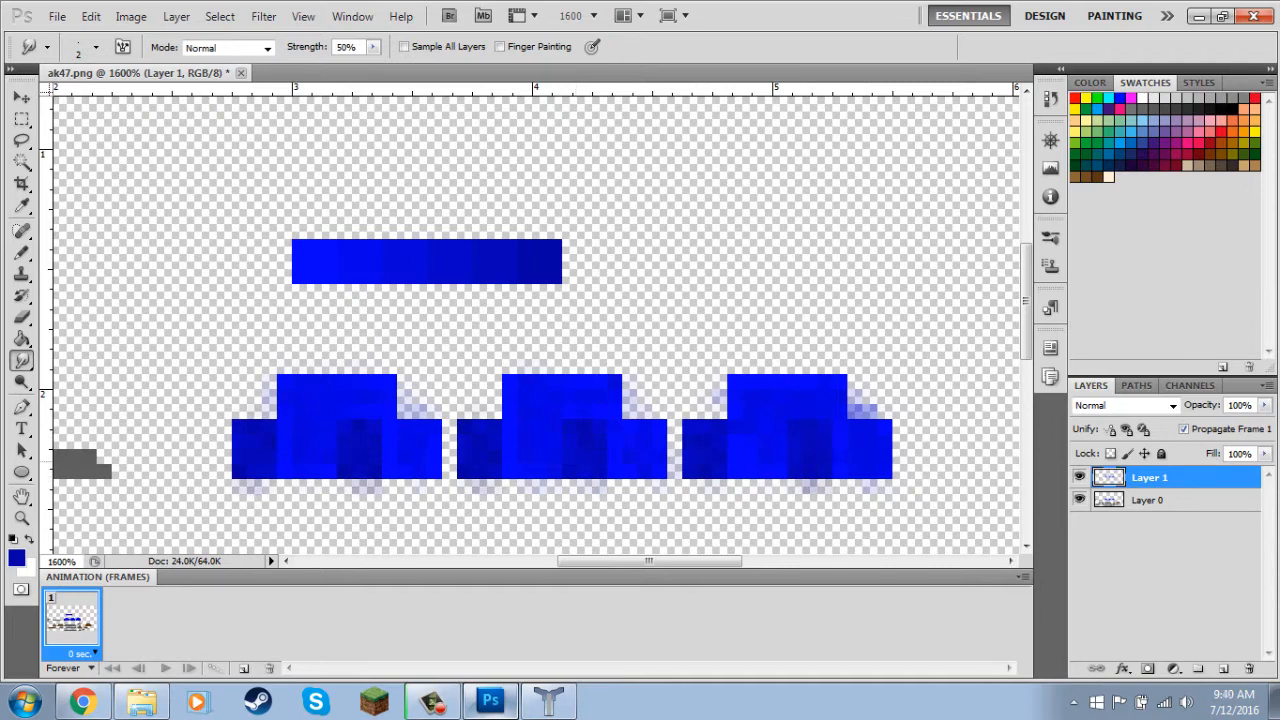
Save the texture as a PNG, replacing the existing ak47.png with the default PNG options.
{"action": "key", "text": "ctrl+shift+s"}
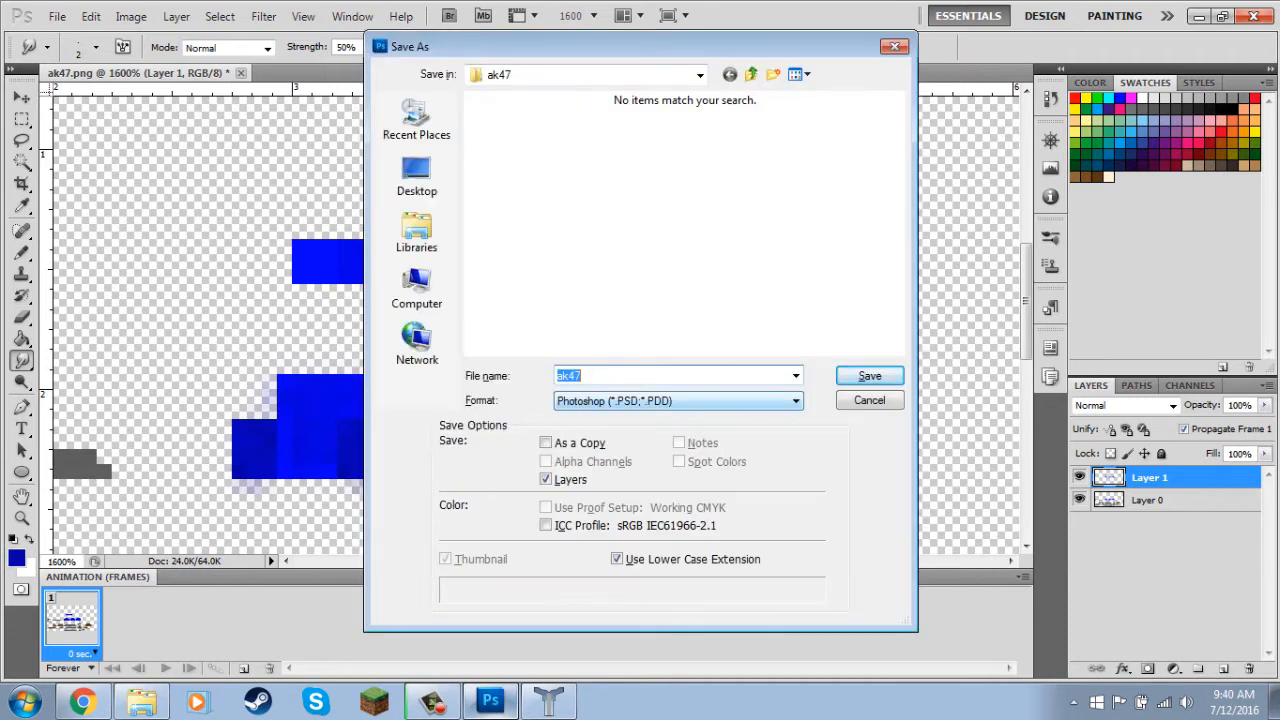
{"action": "left_click", "coordinate": [678, 400]}
{"action": "left_click", "coordinate": [584, 588]}
{"action": "left_click", "coordinate": [869, 376]}
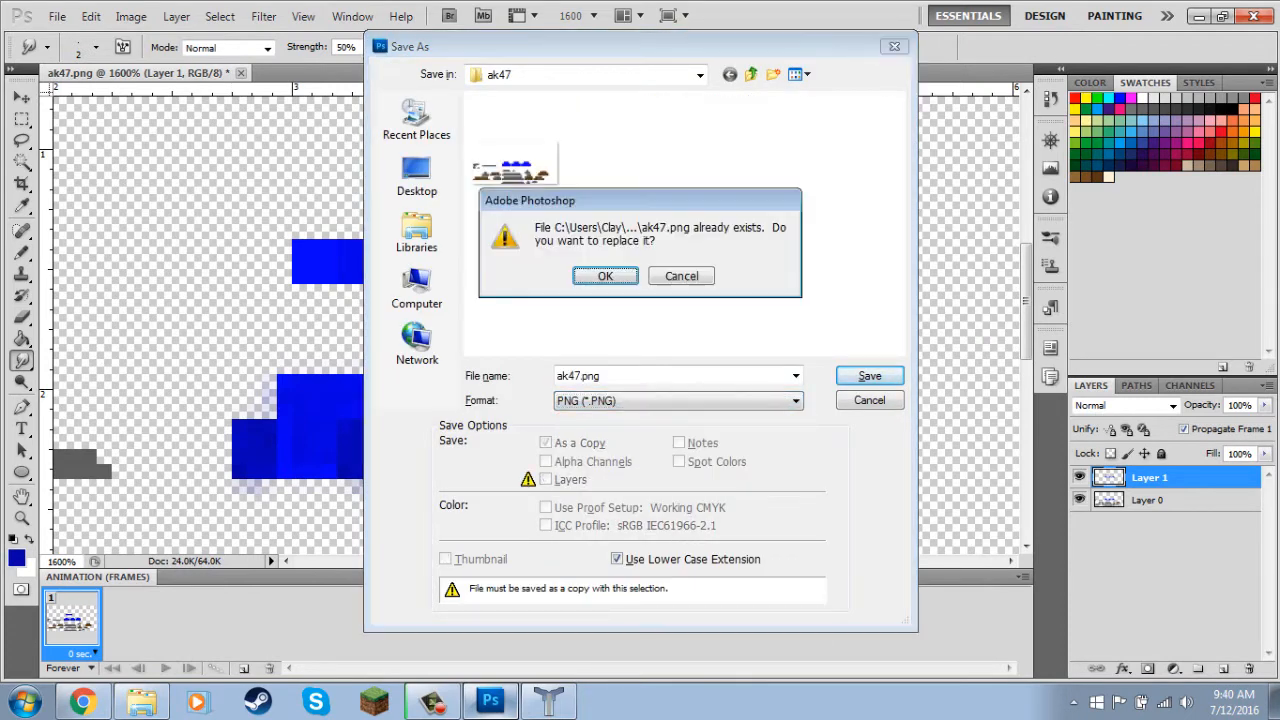
{"action": "key", "text": "Return"}
{"action": "key", "text": "Return"}
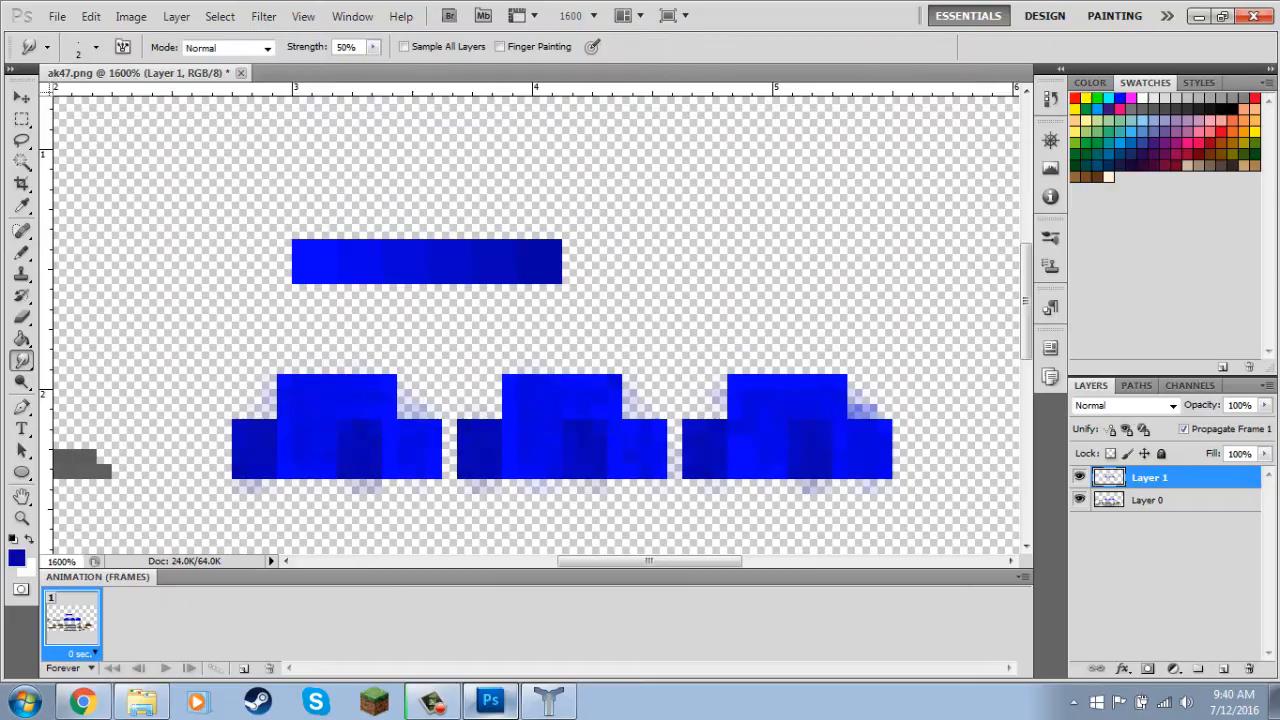
Switch to Techne, load the updated ak47 texture onto the gun model, and inspect the smudged magazine from both sides.
{"action": "left_click", "coordinate": [549, 700]}
{"action": "left_click", "coordinate": [43, 509]}
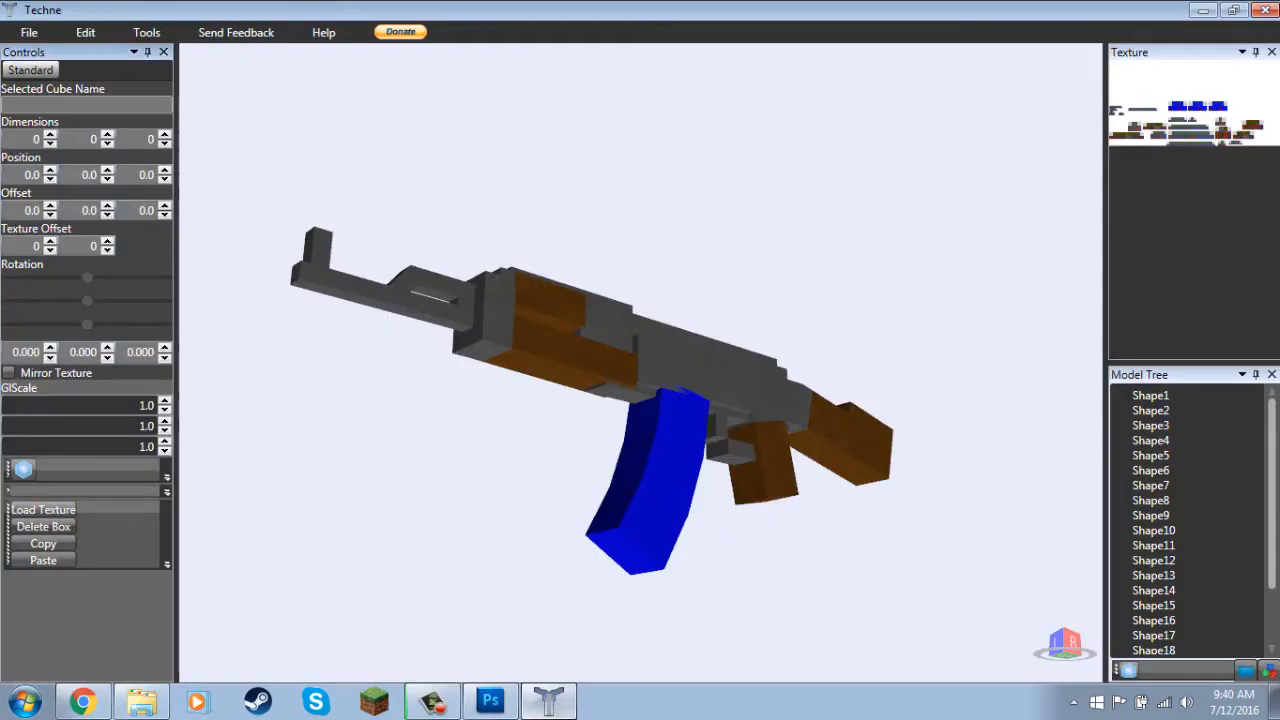
{"action": "left_click", "coordinate": [480, 441]}
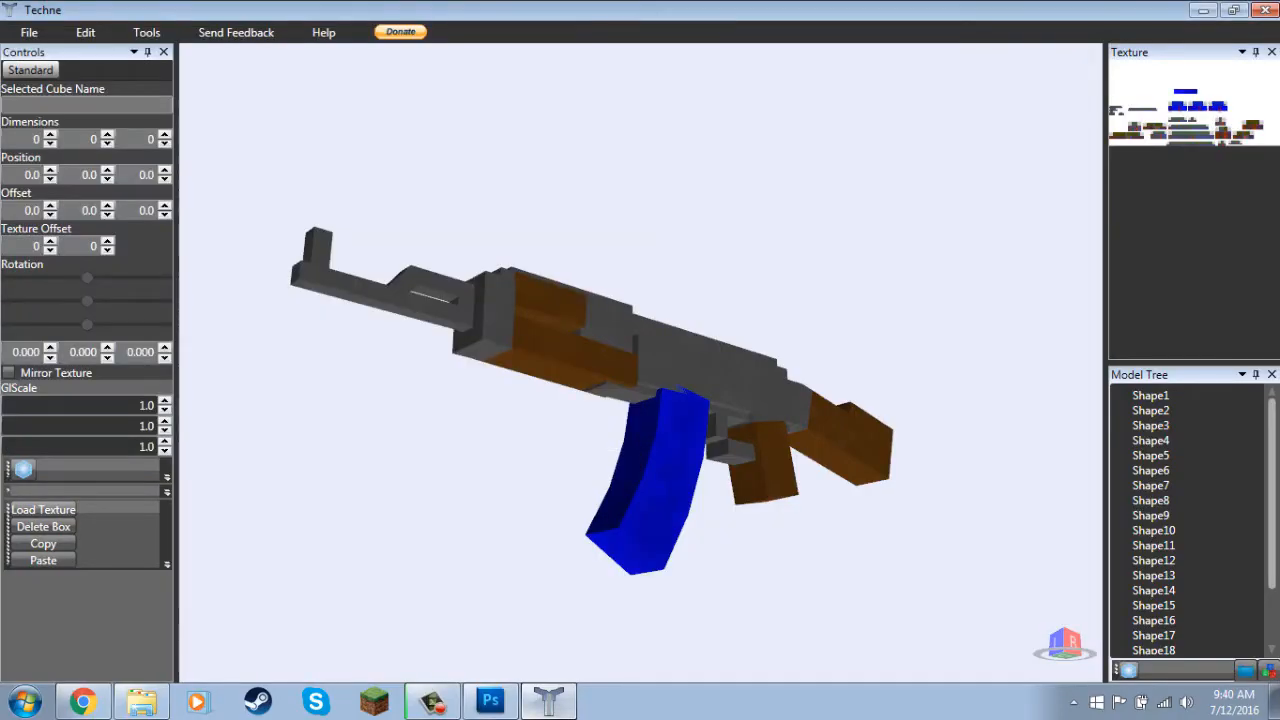
{"action": "scroll", "coordinate": [570, 400], "scroll_direction": "up", "scroll_amount": 3}
{"action": "mouse_move", "coordinate": [640, 400]}
{"action": "left_mouse_down"}
{"action": "mouse_move", "coordinate": [592, 434]}
{"action": "mouse_move", "coordinate": [628, 406]}
{"action": "mouse_move", "coordinate": [530, 398]}
{"action": "mouse_move", "coordinate": [545, 385]}
{"action": "mouse_move", "coordinate": [620, 410]}
{"action": "mouse_move", "coordinate": [750, 412]}
{"action": "mouse_move", "coordinate": [832, 390]}
{"action": "left_mouse_up"}
{"action": "scroll", "coordinate": [592, 434], "scroll_direction": "down", "scroll_amount": 2}
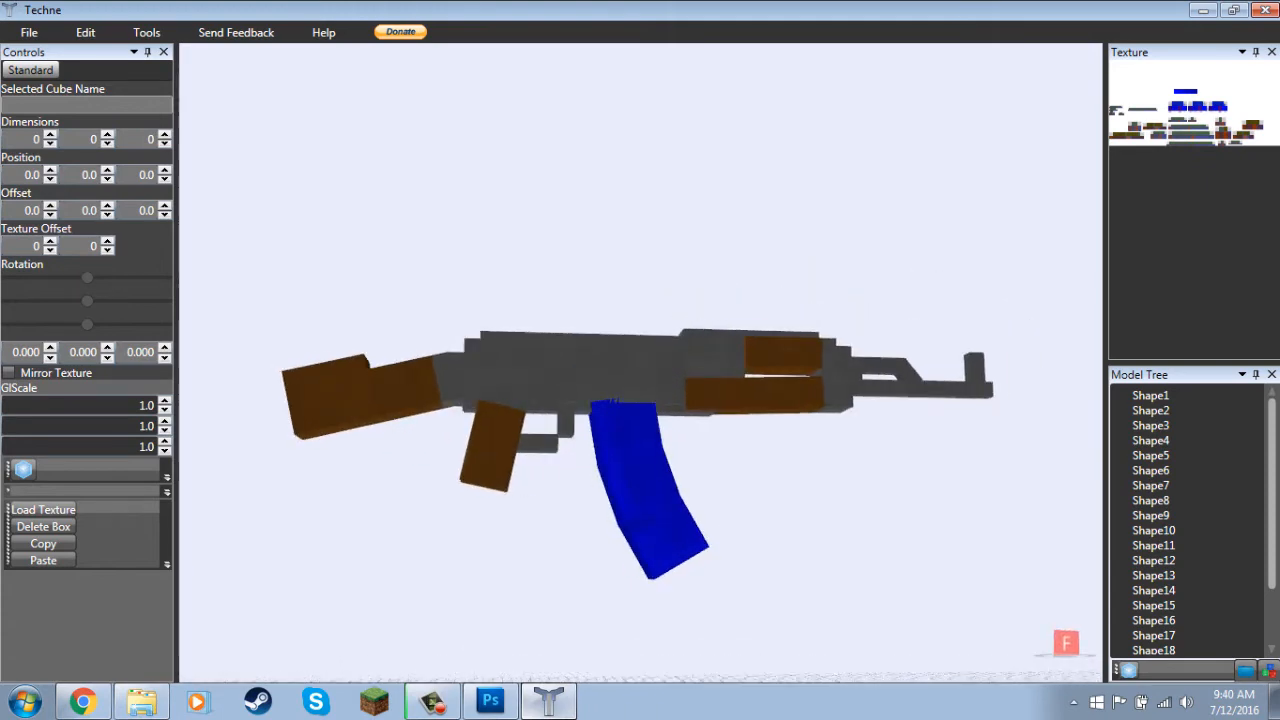
{"action": "scroll", "coordinate": [640, 362], "scroll_direction": "up", "scroll_amount": 5}
{"action": "scroll", "coordinate": [640, 362], "scroll_direction": "down", "scroll_amount": 5}
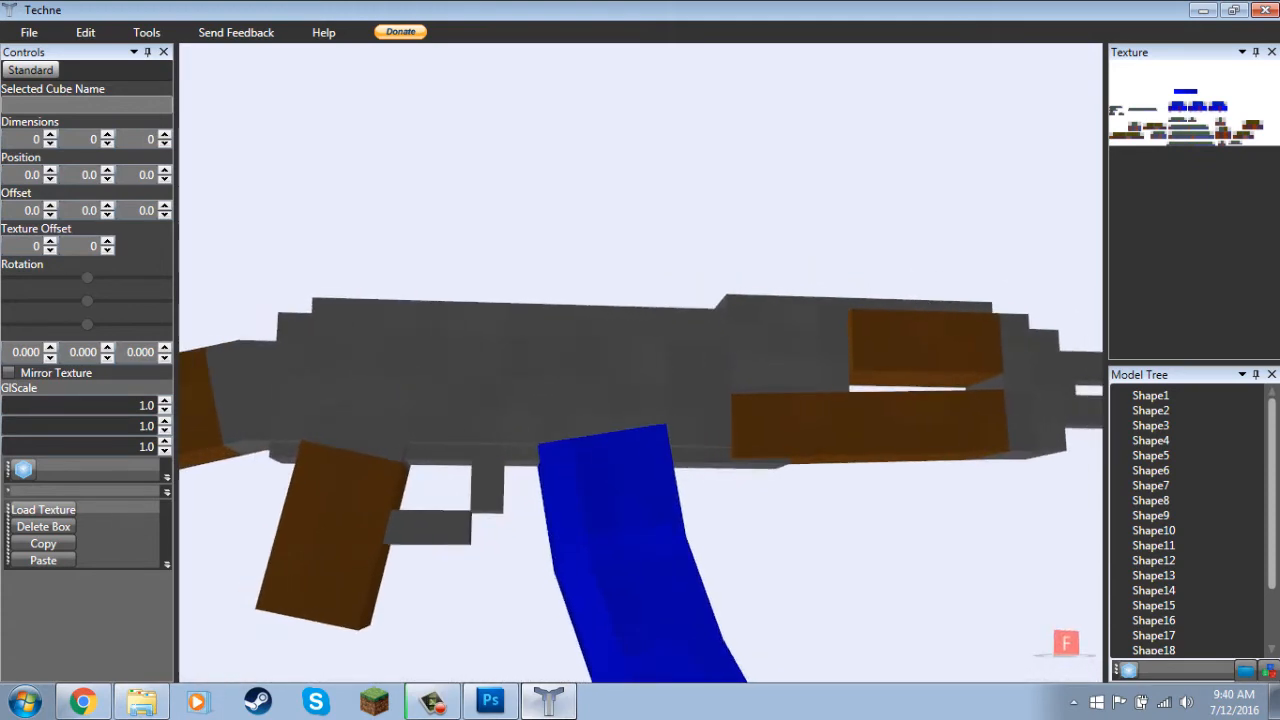
{"action": "left_click_drag", "start_coordinate": [820, 390], "coordinate": [548, 412]}
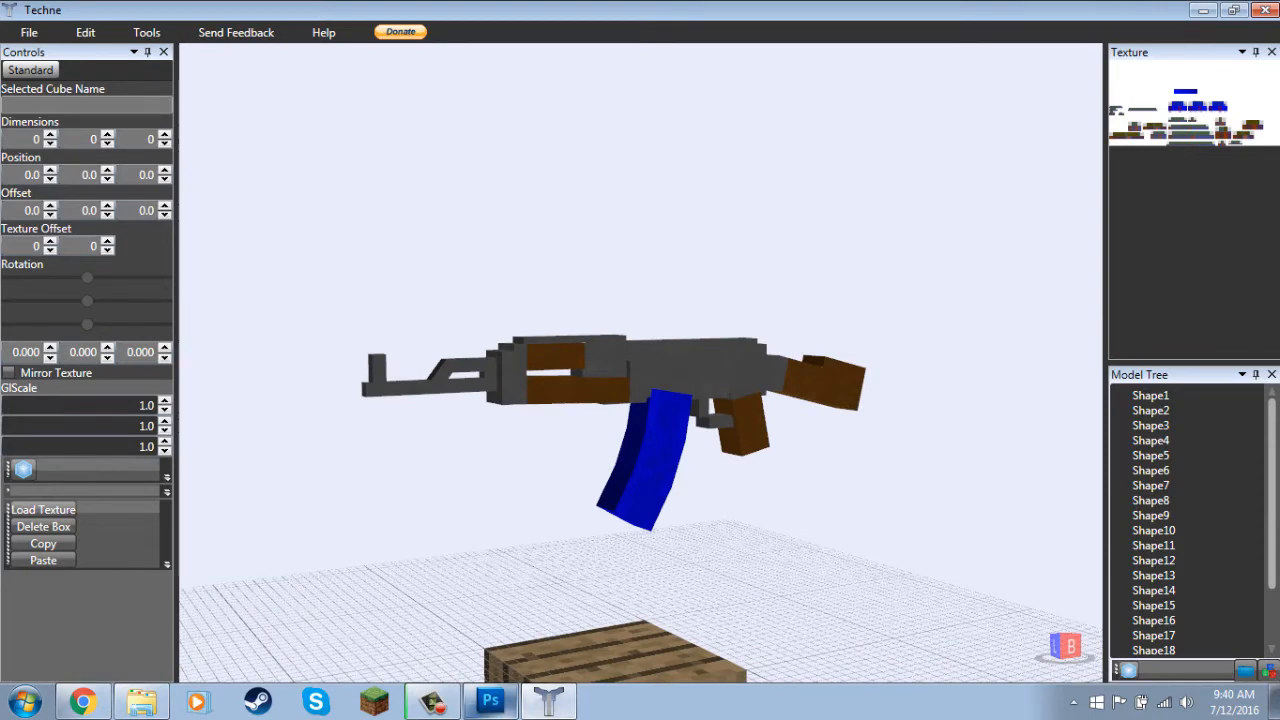
Switch to Photoshop and fit the whole ak47 texture on screen to review all its pieces.
{"action": "left_click", "coordinate": [490, 701]}
{"action": "key", "text": "z"}
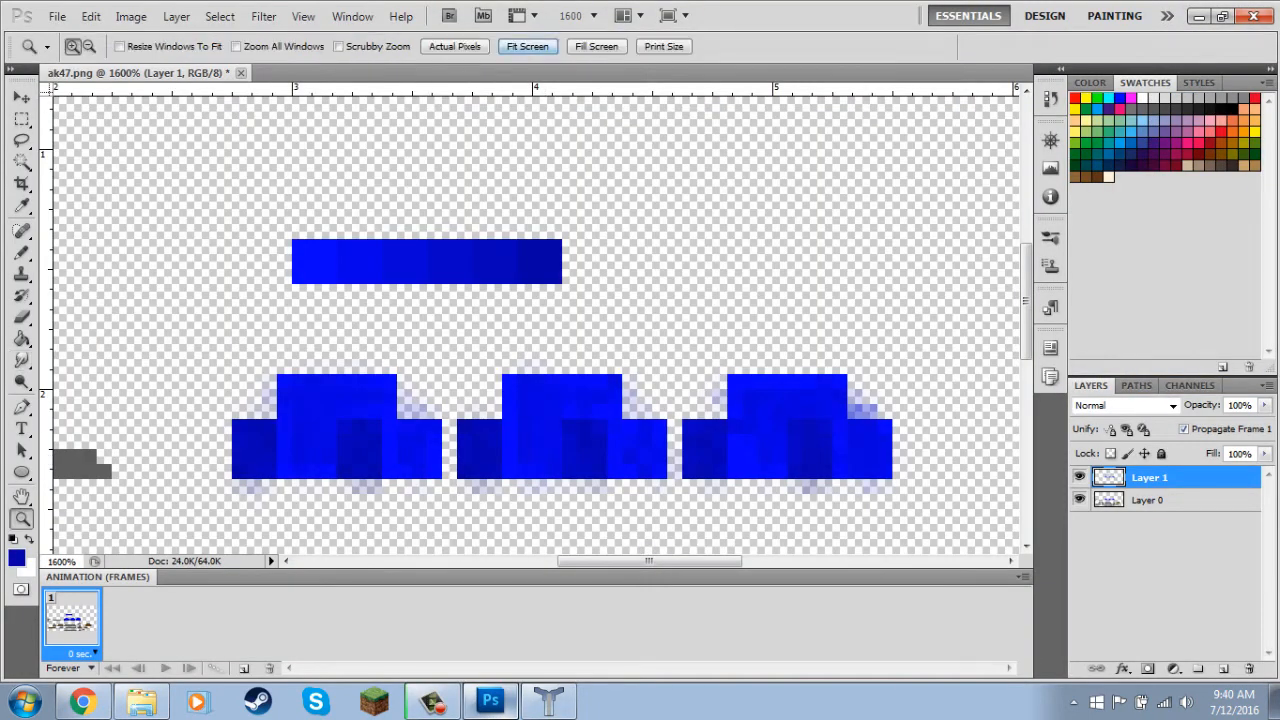
{"action": "left_click", "coordinate": [527, 46]}
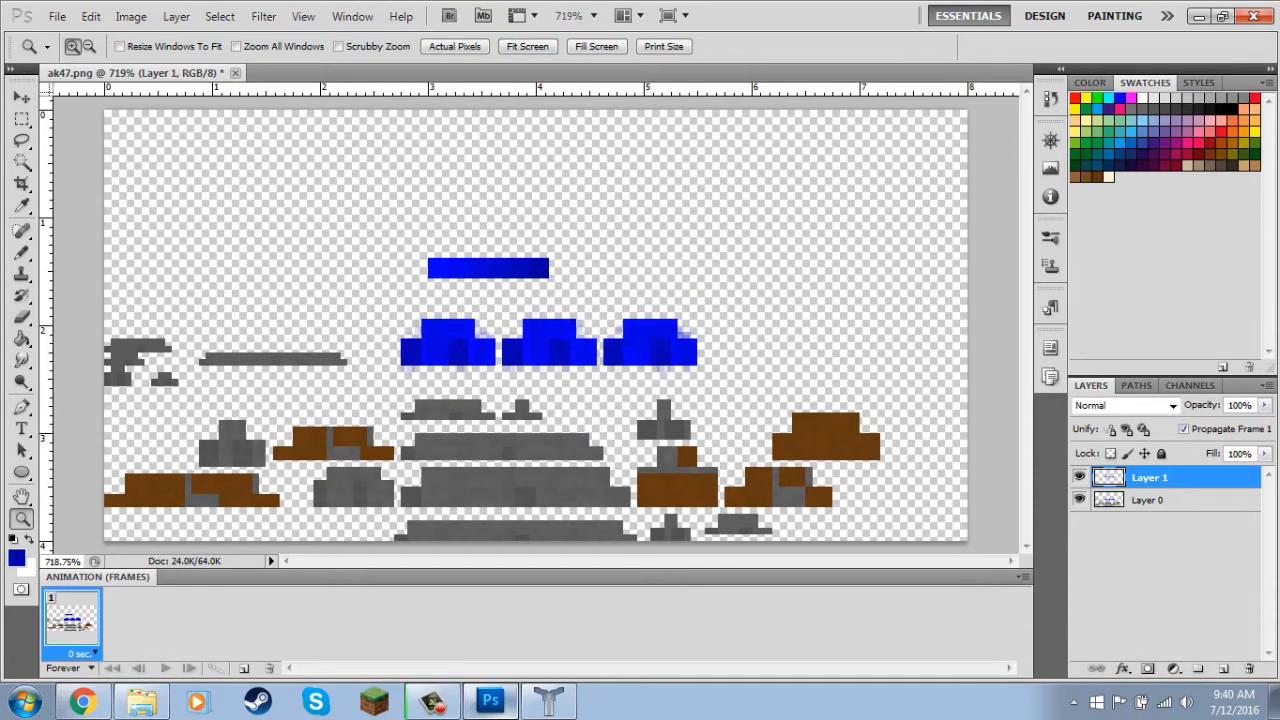
Switch to Techne and frame the whole gun at an angle from the magazine side for a screen capture.
{"action": "left_click", "coordinate": [549, 701]}
{"action": "left_click_drag", "start_coordinate": [640, 362], "coordinate": [675, 358]}
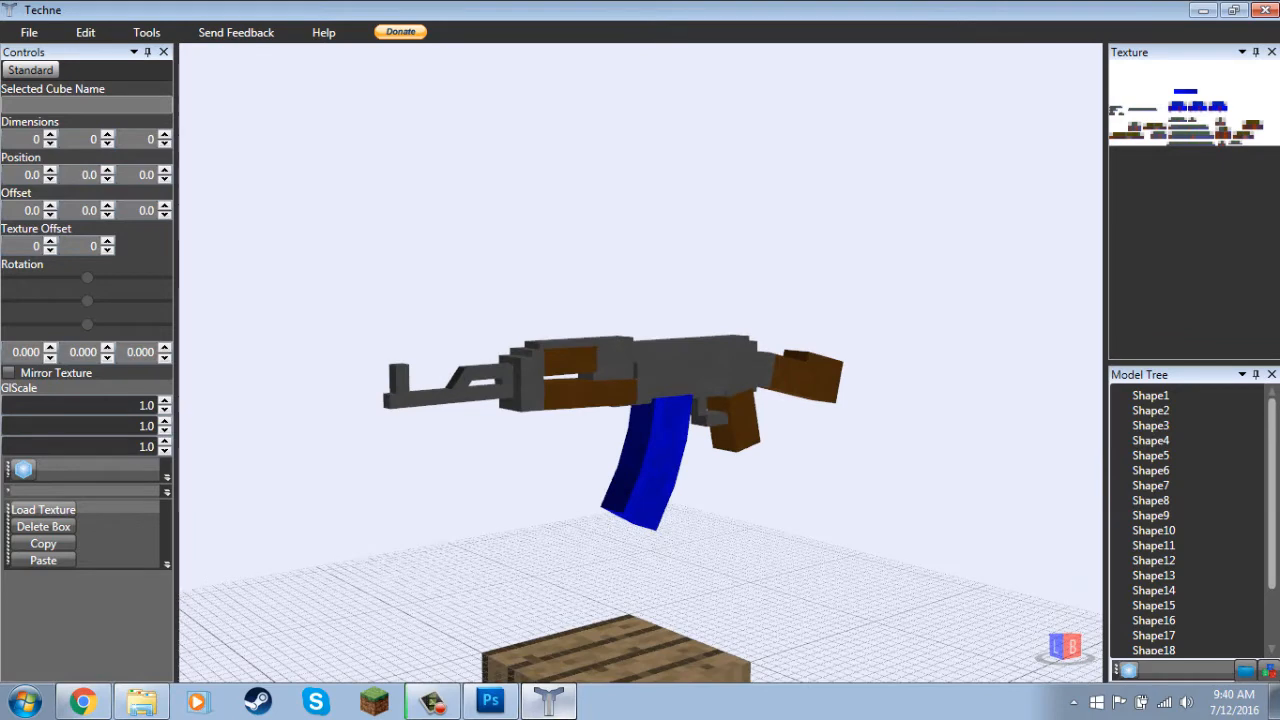
{"action": "scroll", "coordinate": [640, 362], "scroll_direction": "up", "scroll_amount": 5}
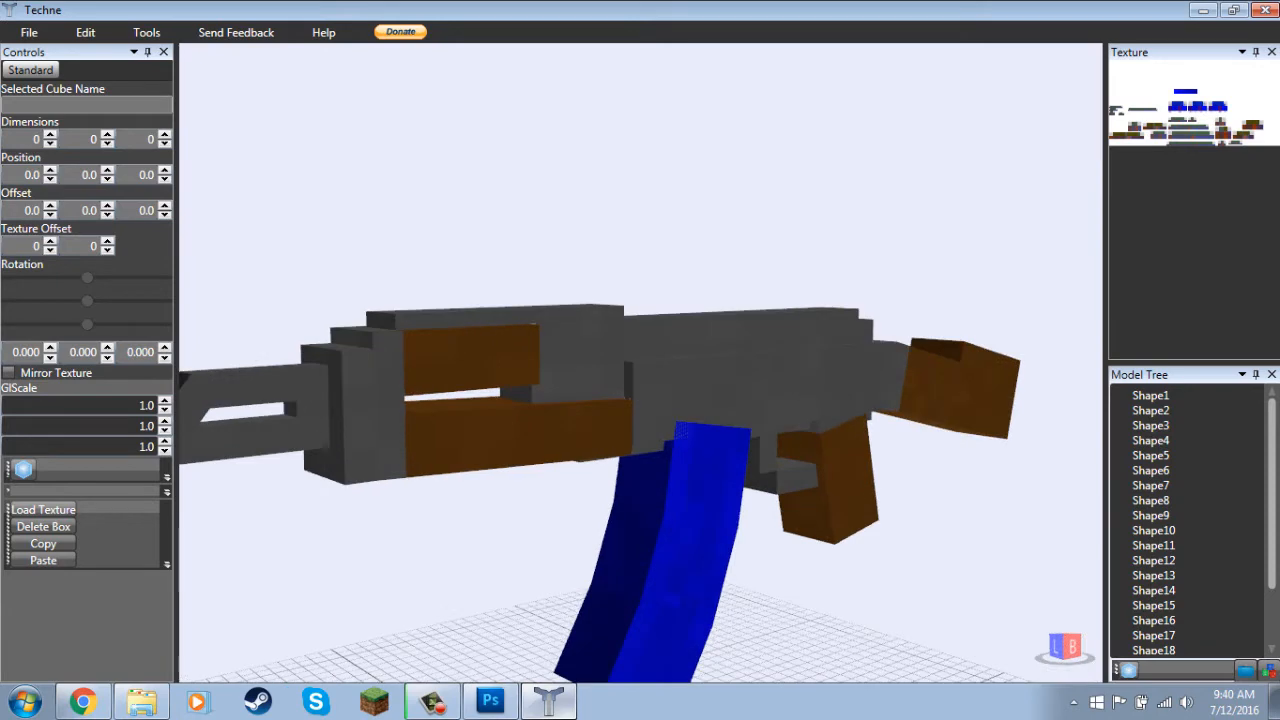
{"action": "scroll", "coordinate": [640, 362], "scroll_direction": "down", "scroll_amount": 3}
{"action": "left_click_drag", "start_coordinate": [640, 362], "coordinate": [678, 258]}
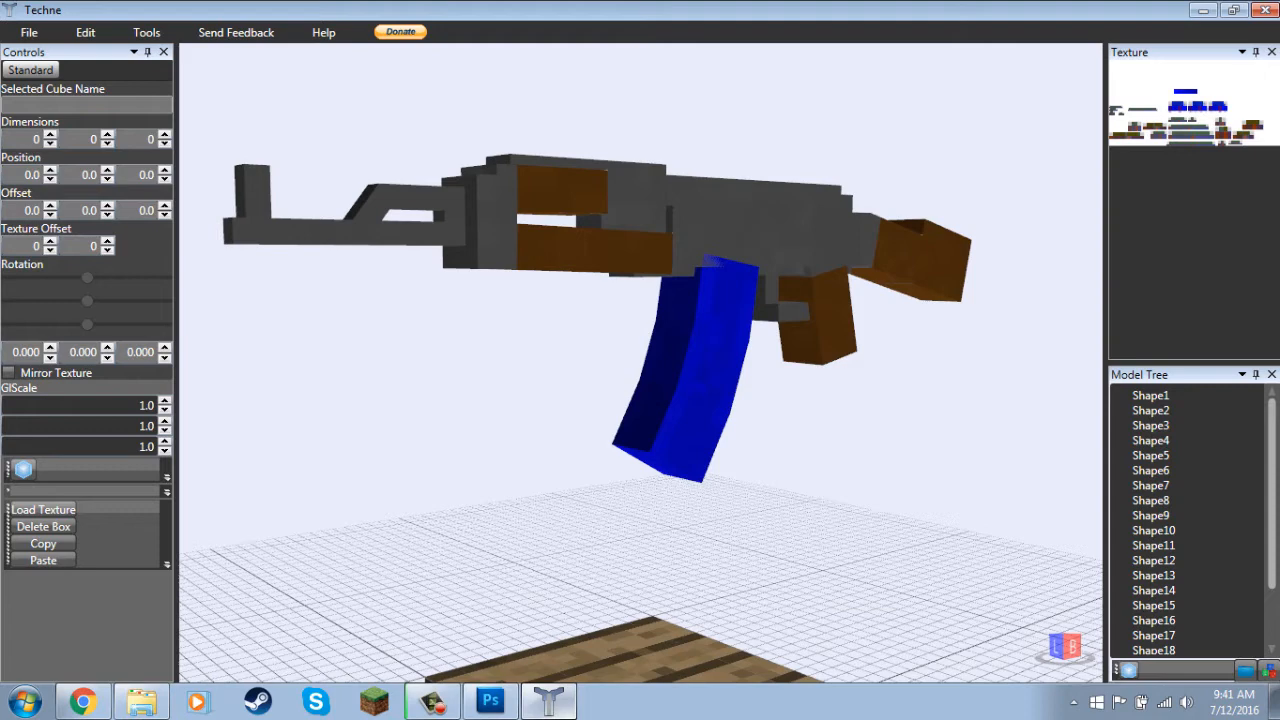
Switch to Photoshop, create a new 1280 by 720 pixel document, and paste the Techne screen capture into it.
{"action": "left_click", "coordinate": [490, 701]}
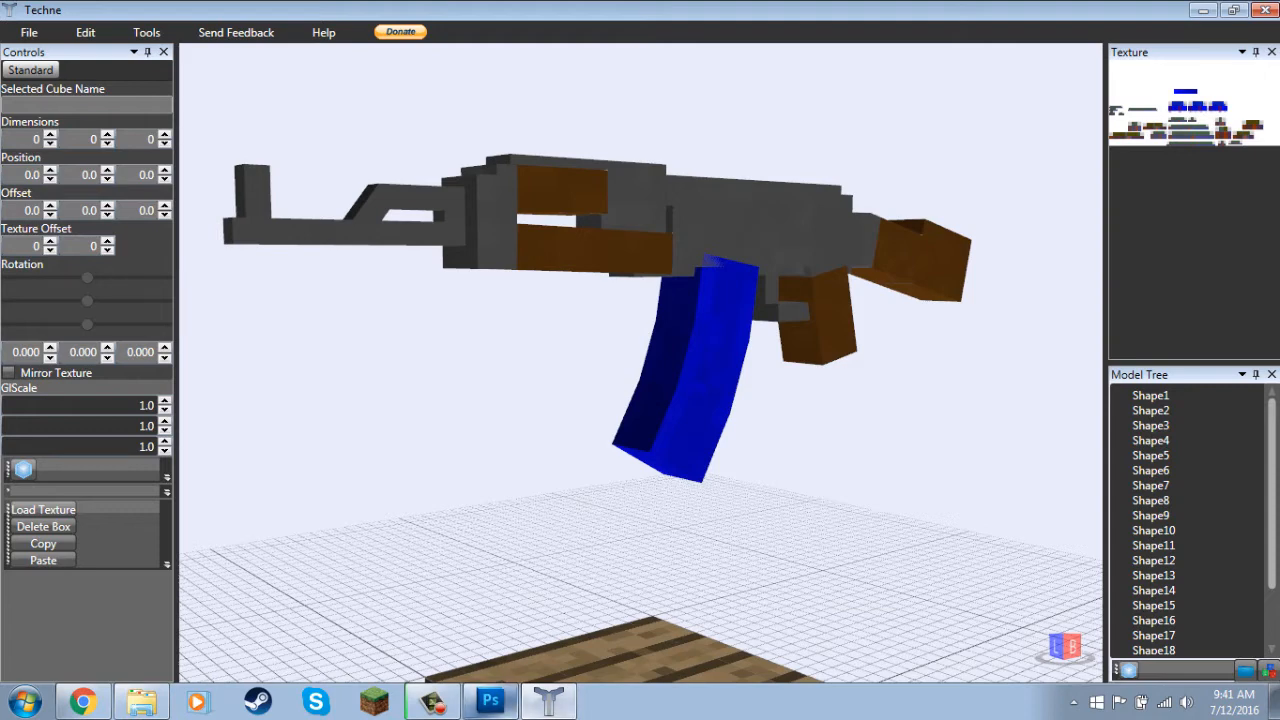
{"action": "key", "text": "ctrl+n"}
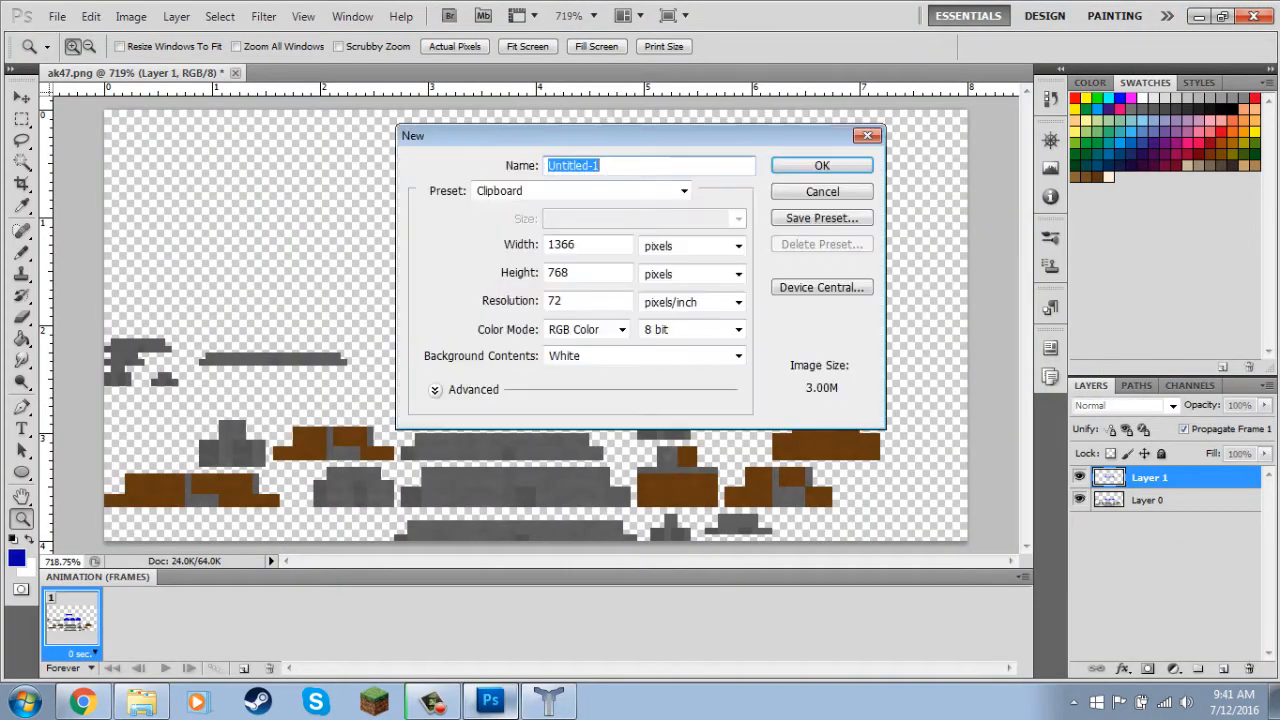
{"action": "key", "text": "Tab"}
{"action": "type", "text": "1280"}
{"action": "key", "text": "Tab"}
{"action": "key", "text": "Tab"}
{"action": "type", "text": "720"}
{"action": "key", "text": "Escape"}
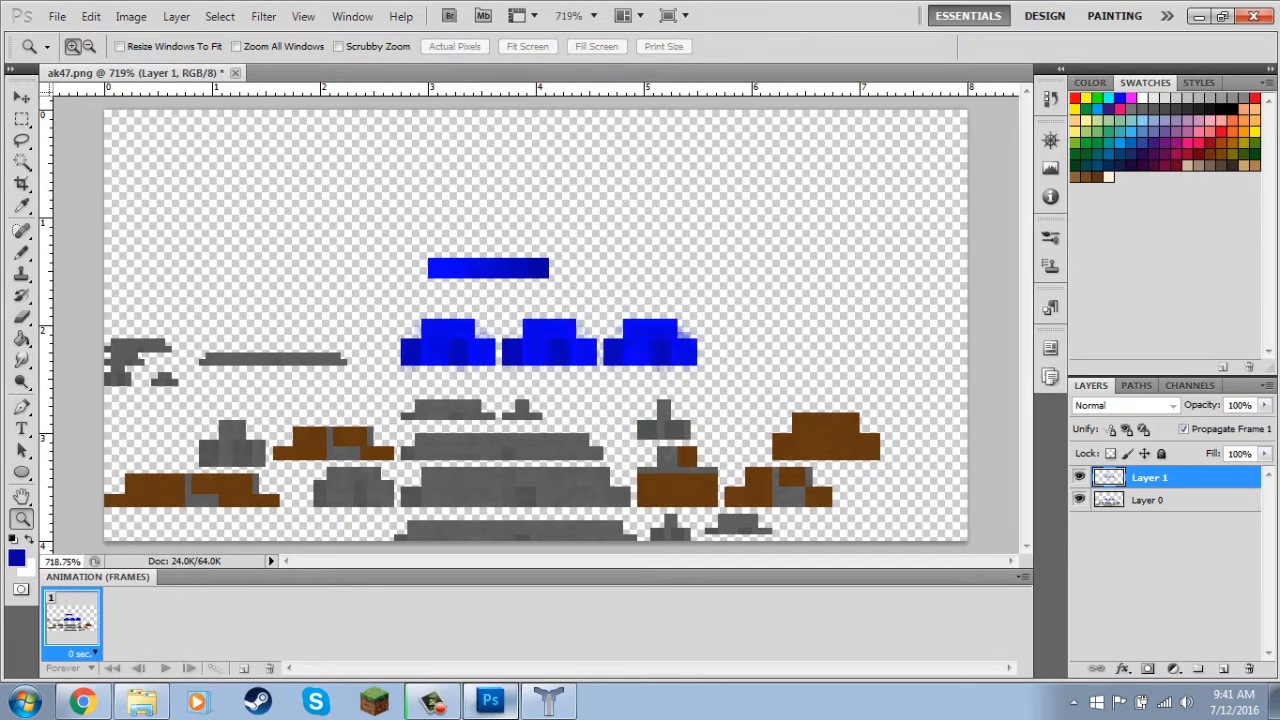
{"action": "key", "text": "ctrl+v"}
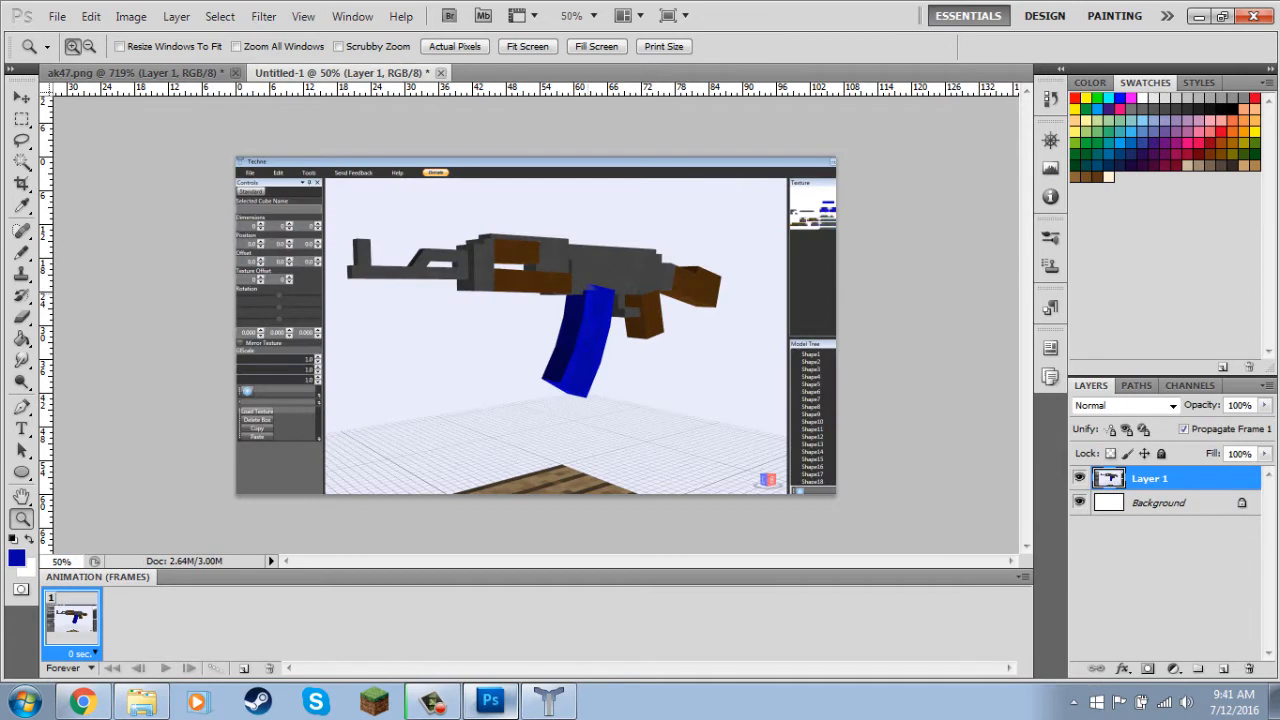
Cut out a rectangular area around the gun, delete the rest of the capture, and paste the gun back.
{"action": "key", "text": "m"}
{"action": "left_click_drag", "start_coordinate": [701, 316], "coordinate": [734, 402]}
{"action": "key", "text": "ctrl+x"}
{"action": "key", "text": "Delete"}
{"action": "key", "text": "ctrl+v"}
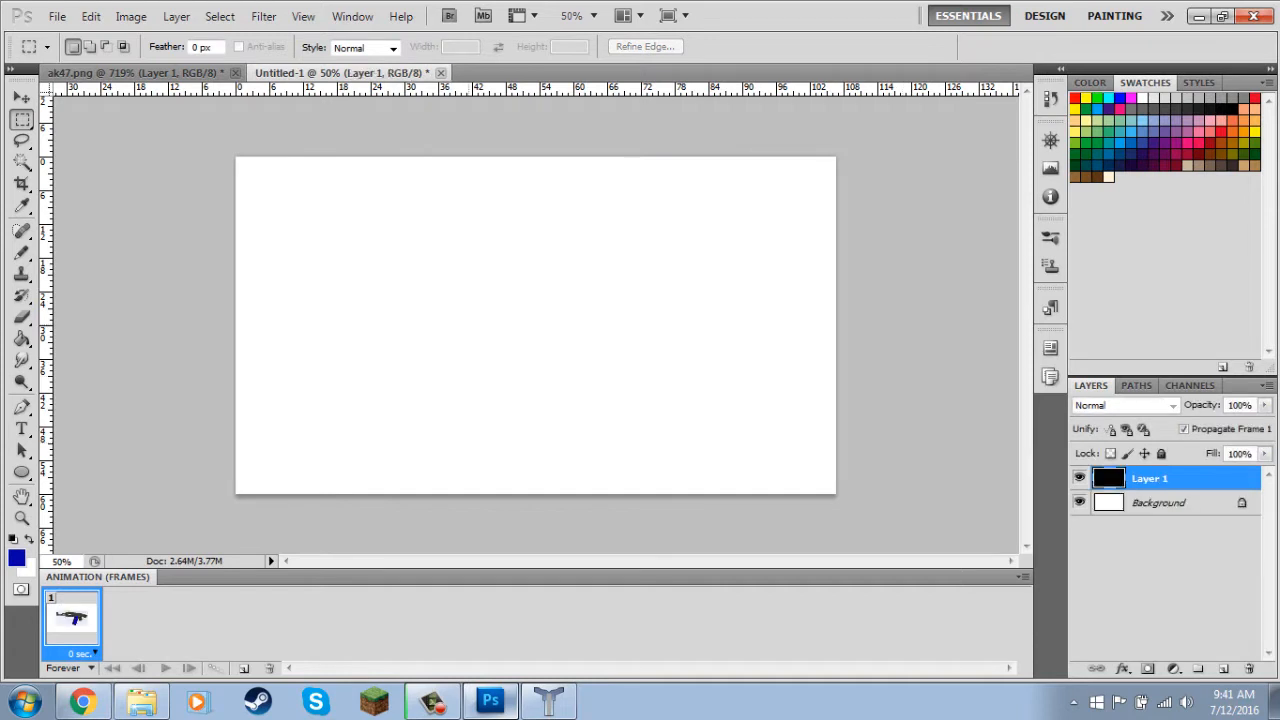
Scale the pasted gun image to about 153% so it spans the full canvas width.
{"action": "key", "text": "ctrl+t"}
{"action": "left_click_drag", "start_coordinate": [734, 232], "coordinate": [838, 185]}
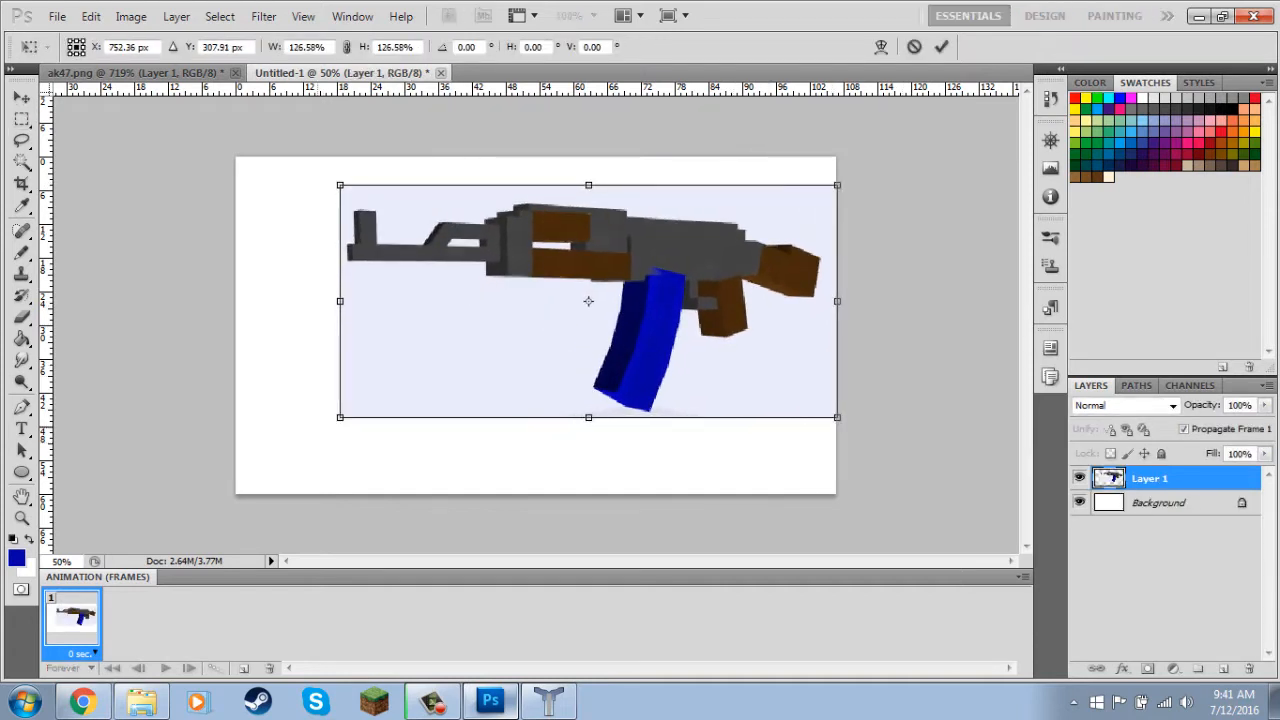
{"action": "left_click_drag", "start_coordinate": [340, 417], "coordinate": [235, 466]}
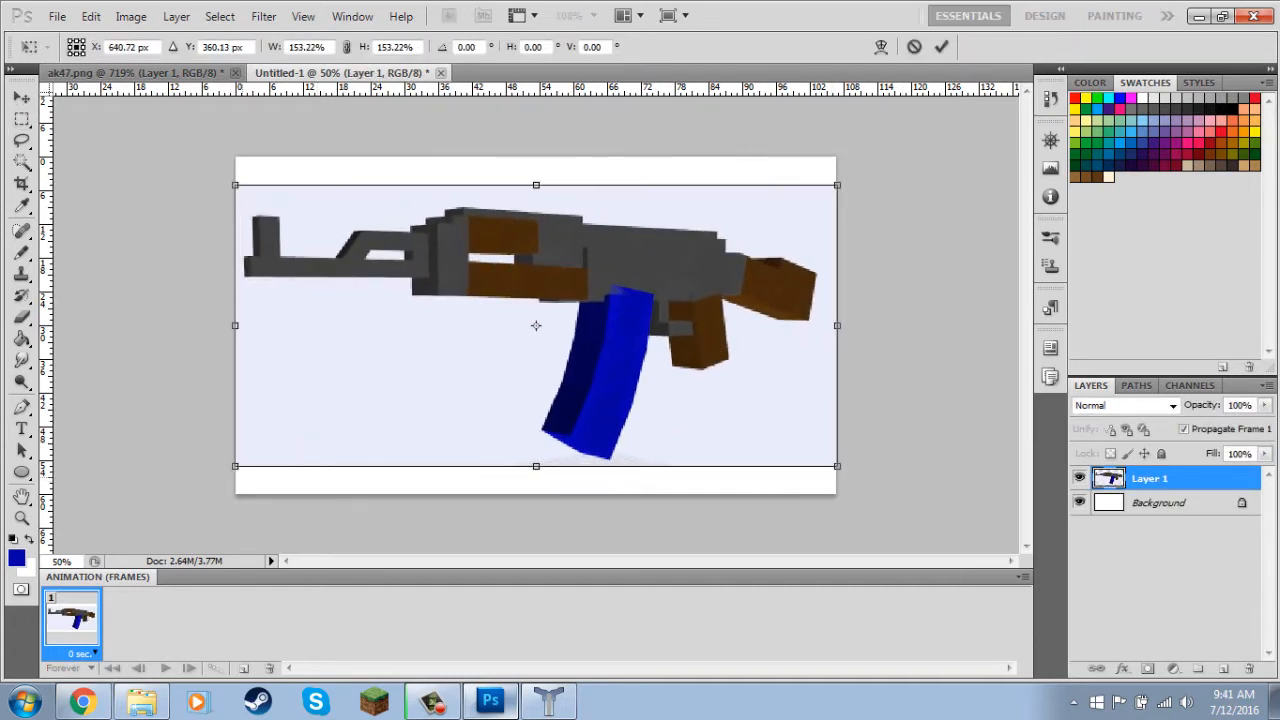
{"action": "key", "text": "Return"}
Select the pale background around the gun with the Magic Wand, delete it, and clear the selection.
{"action": "key", "text": "w"}
{"action": "left_click", "coordinate": [400, 375]}
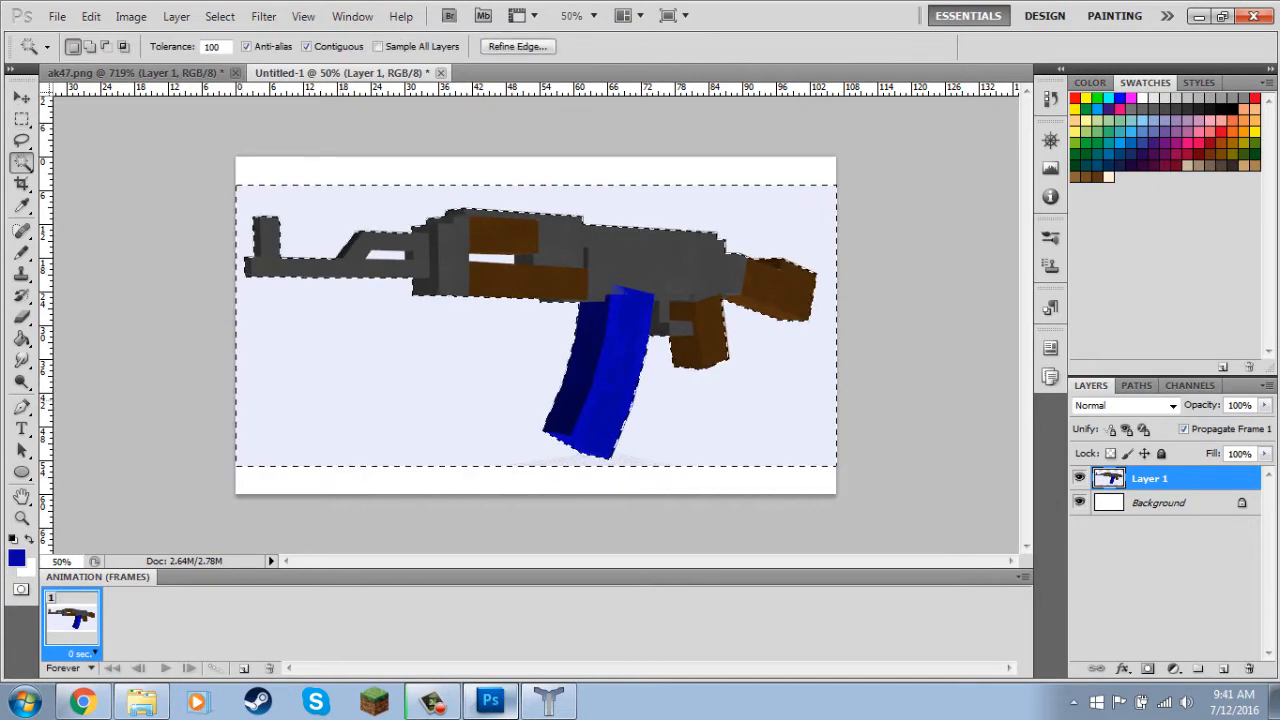
{"action": "key", "text": "Delete"}
{"action": "key", "text": "ctrl+d"}
Delete the white Background layer and add a new empty layer beneath the gun layer.
{"action": "left_click", "coordinate": [1158, 503]}
{"action": "key", "text": "Delete"}
{"action": "left_click", "coordinate": [1223, 668]}
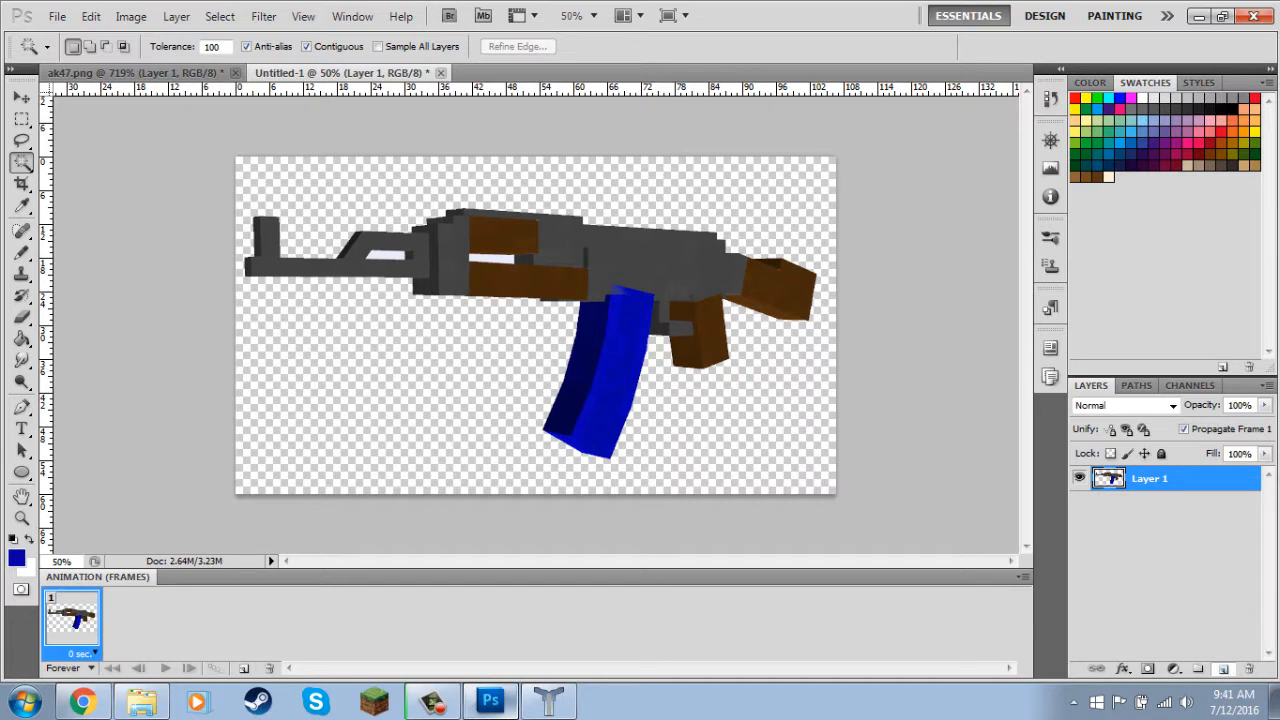
{"action": "left_click_drag", "start_coordinate": [1150, 478], "coordinate": [1150, 515]}
Set the foreground colour to light blue 009cff and fill Layer 2 with it using the Paint Bucket.
{"action": "key", "text": "g"}
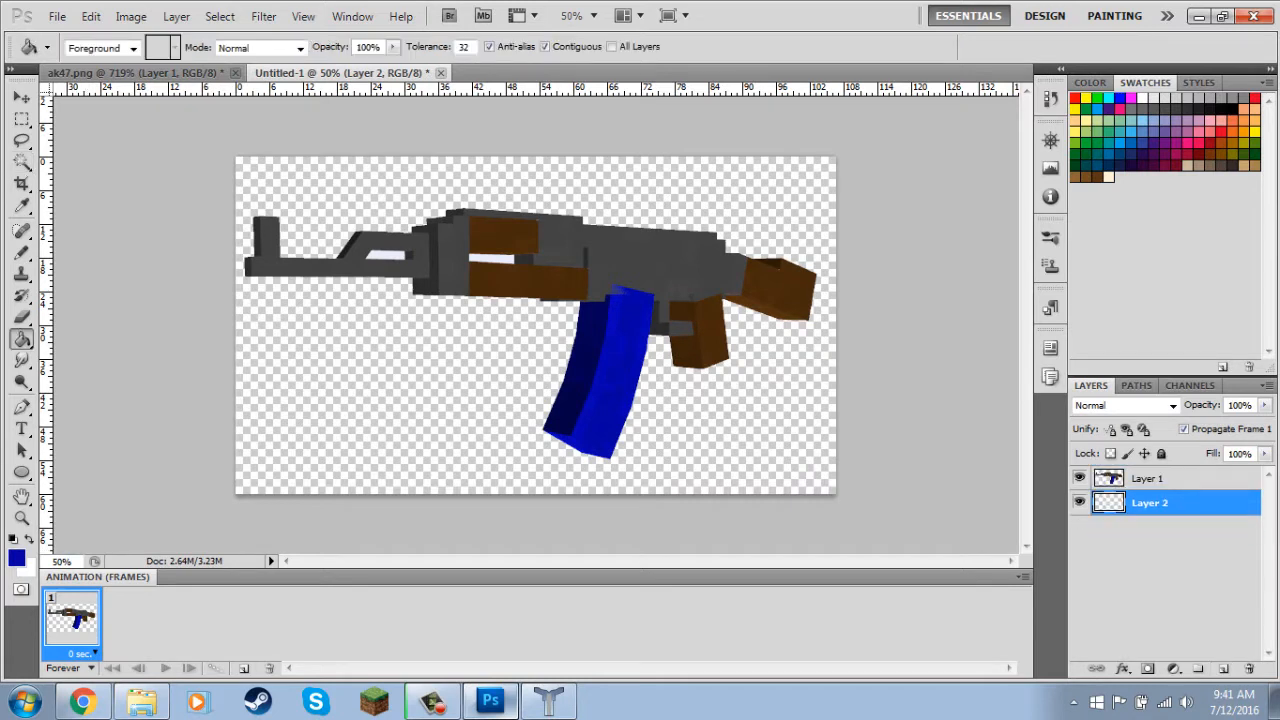
{"action": "left_click", "coordinate": [16, 558]}
{"action": "left_click_drag", "start_coordinate": [963, 300], "coordinate": [963, 326]}
{"action": "left_click", "coordinate": [938, 224]}
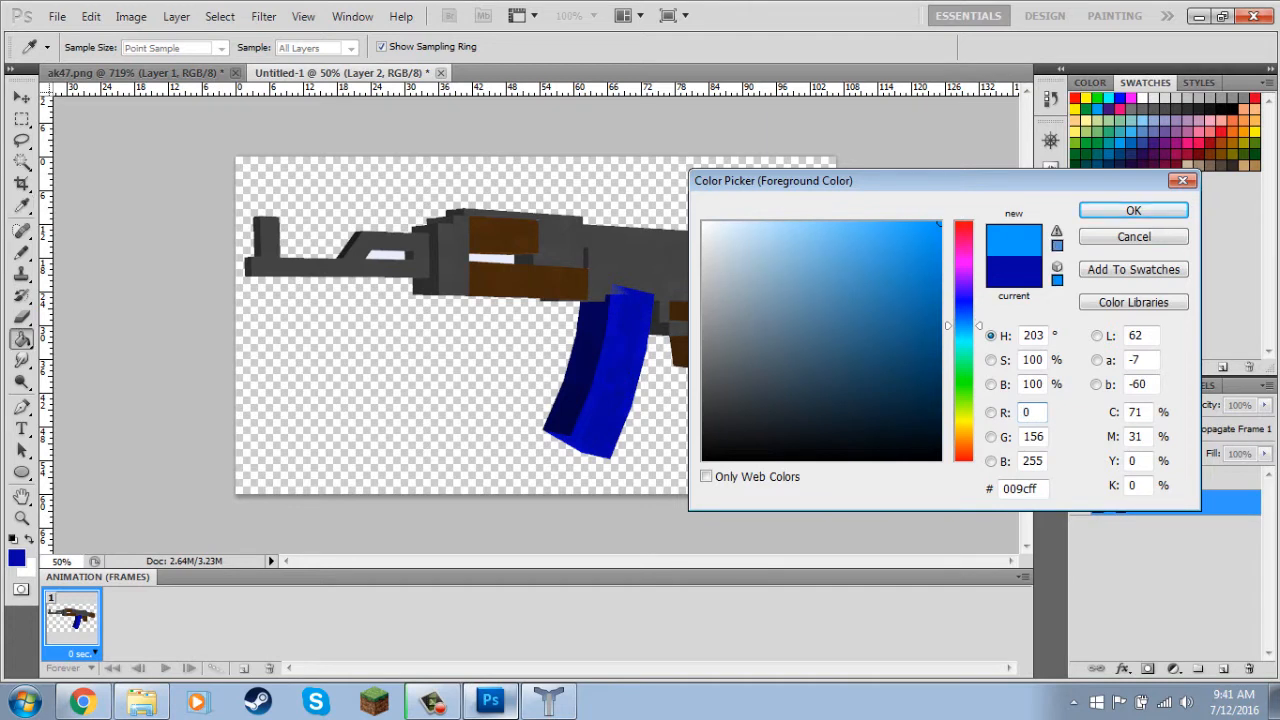
{"action": "left_click", "coordinate": [1134, 210]}
{"action": "left_click", "coordinate": [770, 210]}
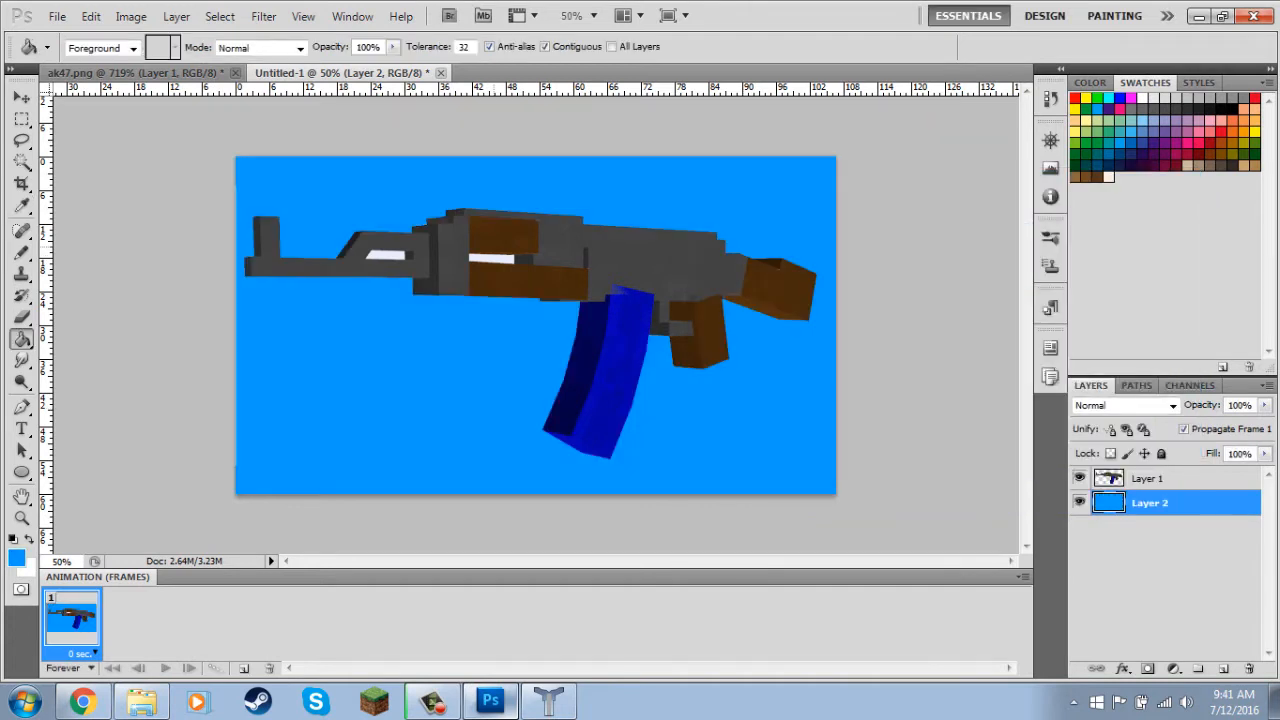
Select the leftover white gaps inside the gun on Layer 1 with the Magic Wand, delete them, and clear the selection.
{"action": "key", "text": "w"}
{"action": "left_click", "coordinate": [493, 259]}
{"action": "key", "text": "ctrl+d"}
{"action": "left_click", "coordinate": [1148, 479]}
{"action": "left_click", "coordinate": [493, 259]}
{"action": "left_click", "coordinate": [387, 256], "text": "shift"}
{"action": "key", "text": "Delete"}
{"action": "key", "text": "ctrl+d"}
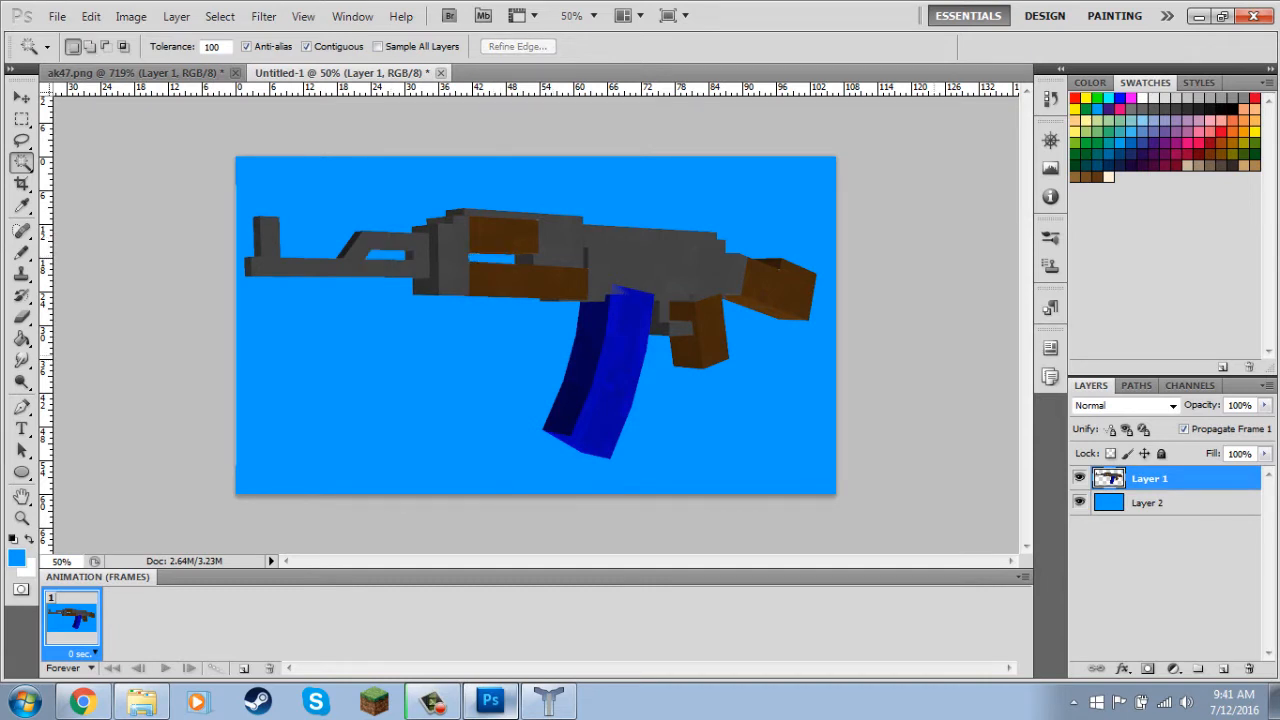
Move the gun up and to the right on the canvas, and delete the stray vertical line beside its barrel.
{"action": "key", "text": "v"}
{"action": "left_click_drag", "start_coordinate": [654, 273], "coordinate": [670, 245]}
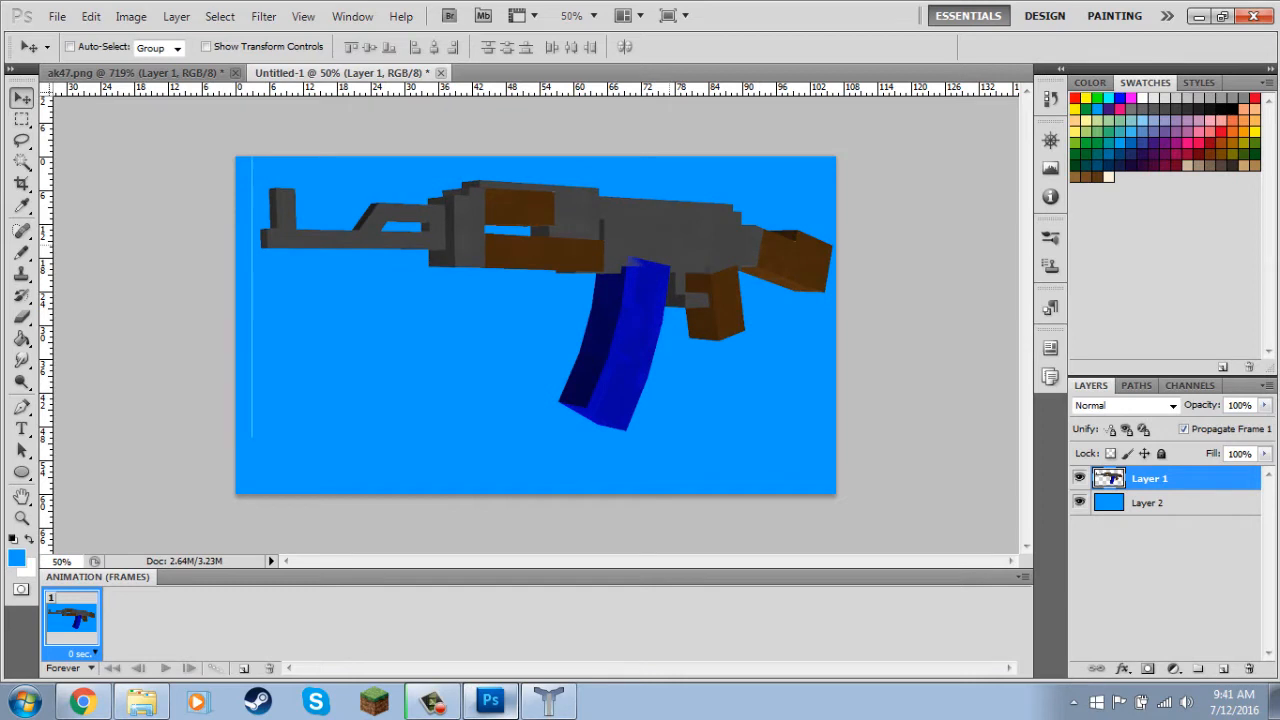
{"action": "key", "text": "m"}
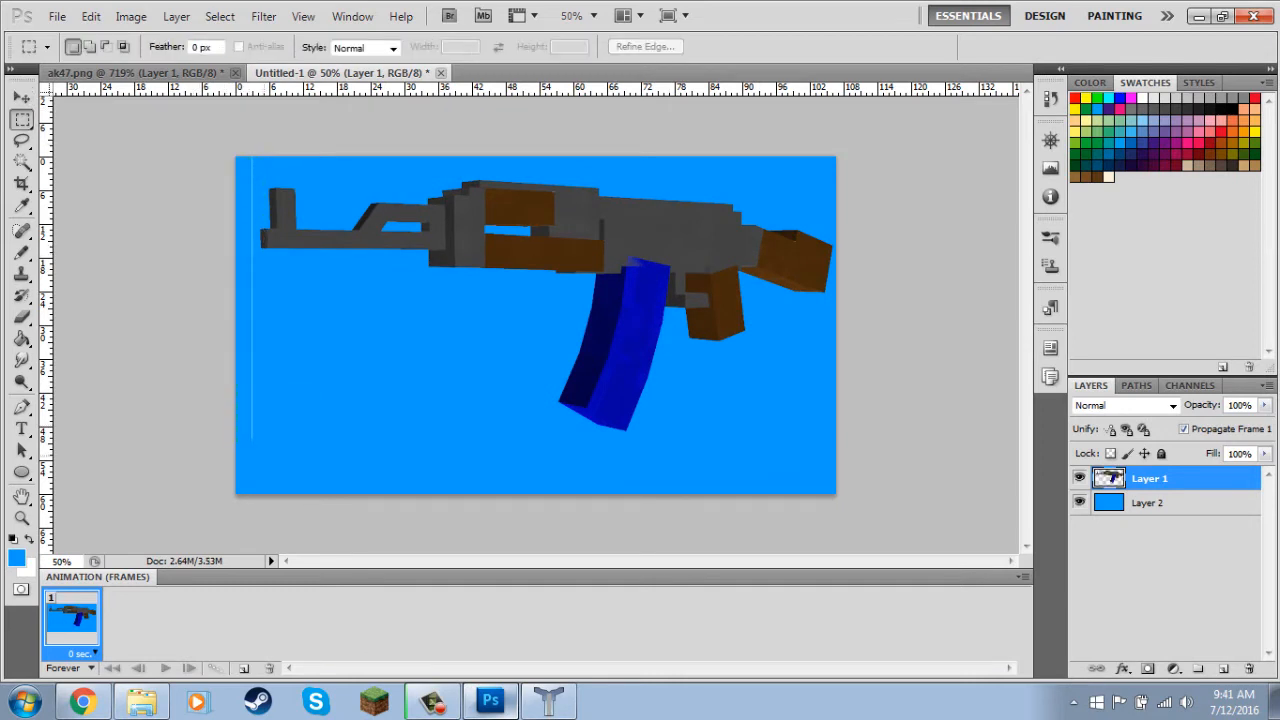
{"action": "left_click_drag", "start_coordinate": [237, 157], "coordinate": [265, 457]}
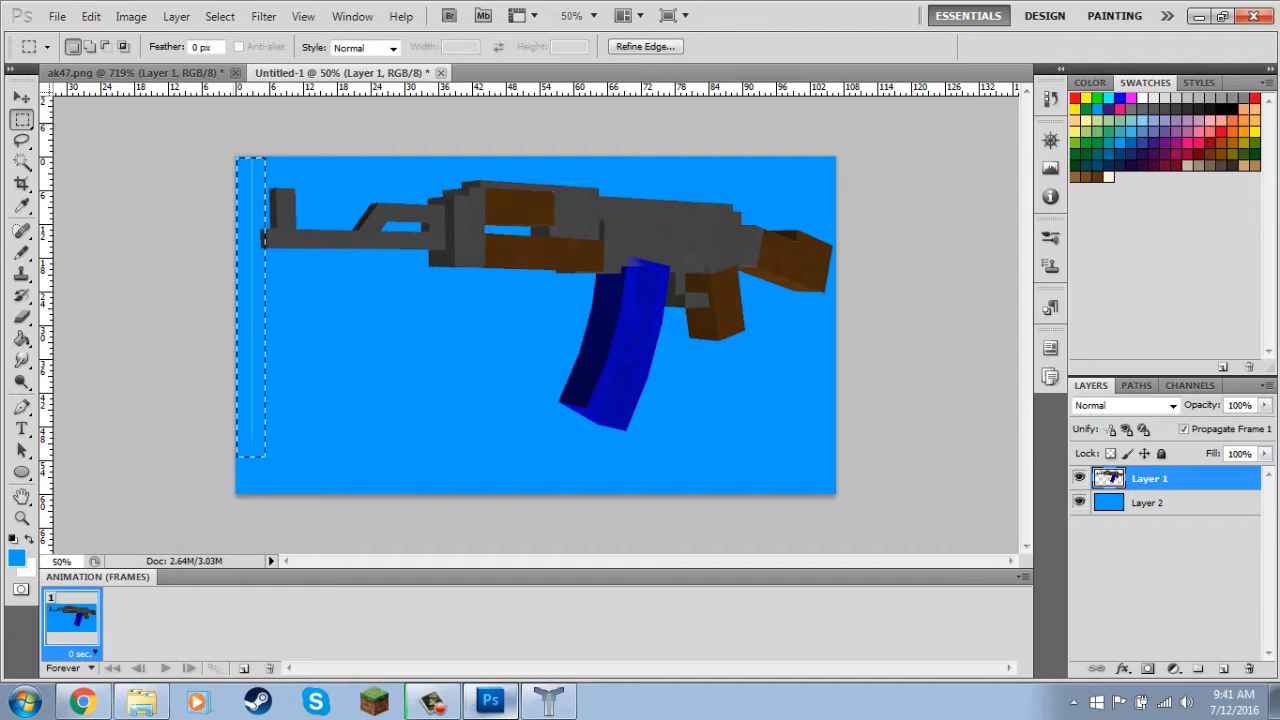
{"action": "key", "text": "ctrl+d"}
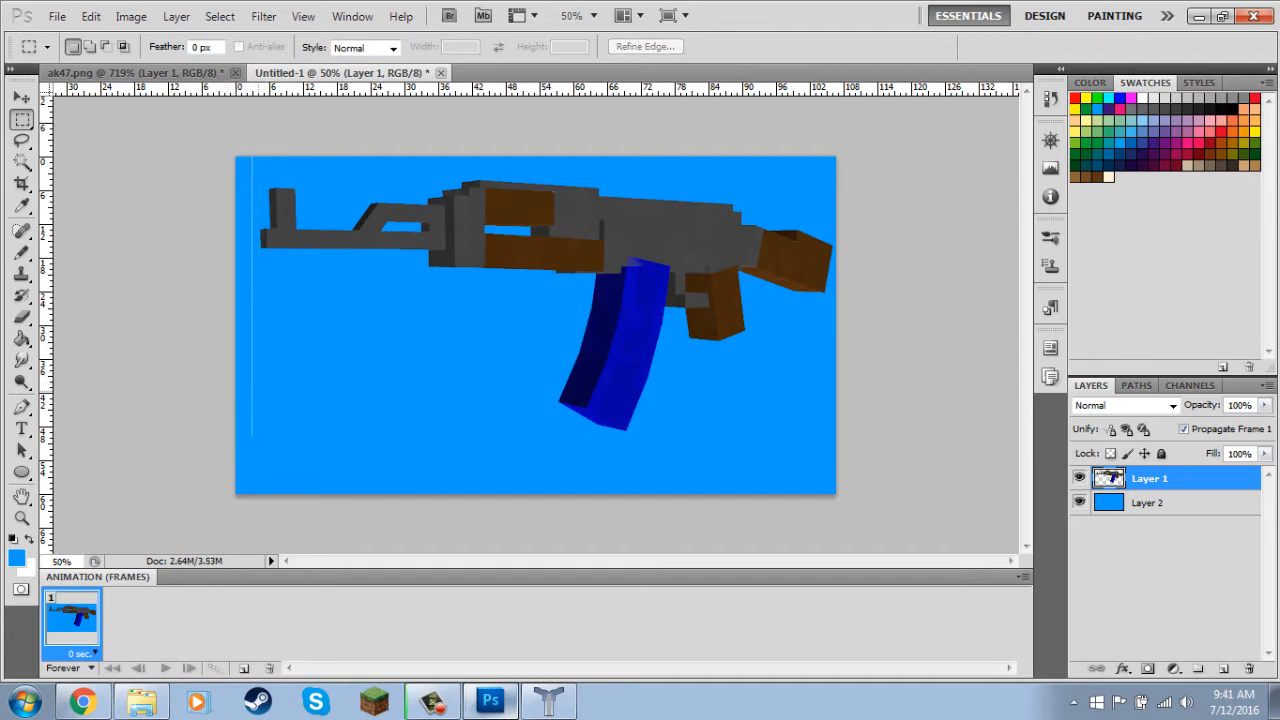
{"action": "left_click_drag", "start_coordinate": [235, 156], "coordinate": [261, 393]}
{"action": "key", "text": "Delete"}
{"action": "key", "text": "ctrl+d"}
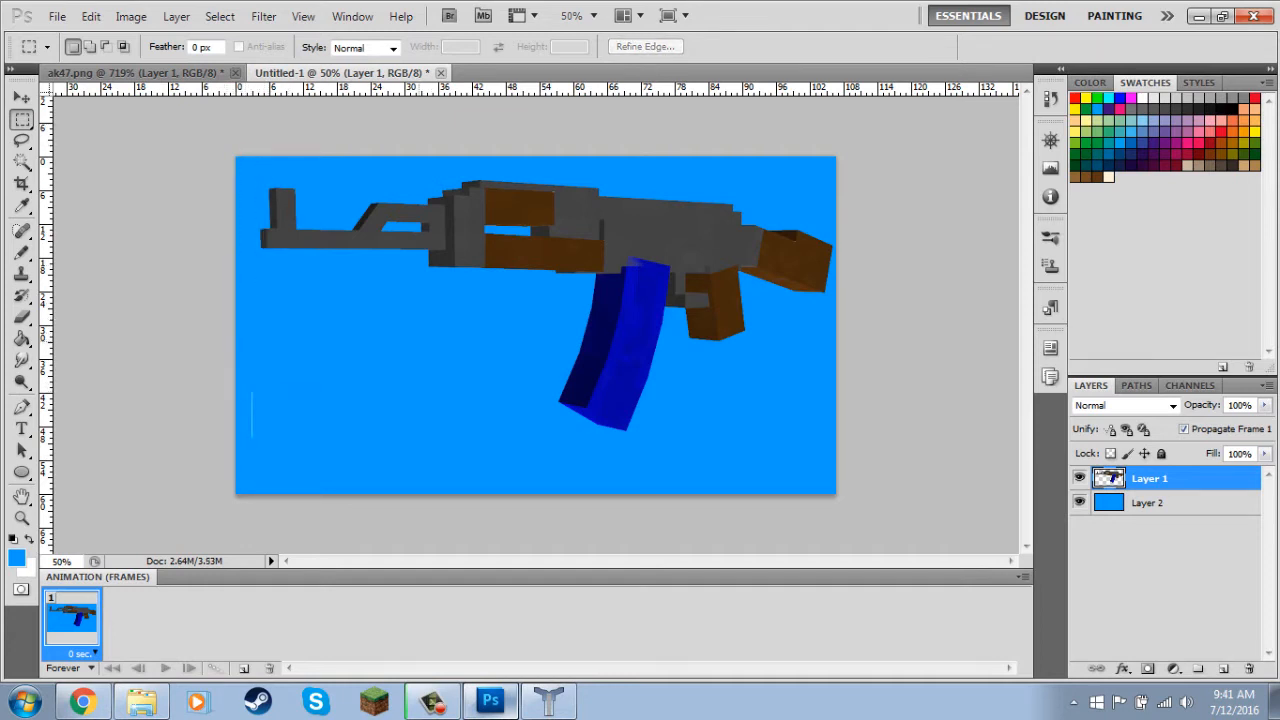
Add the text BLUE MAG at 300 pt and position it in the lower-left corner of the canvas.
{"action": "key", "text": "t"}
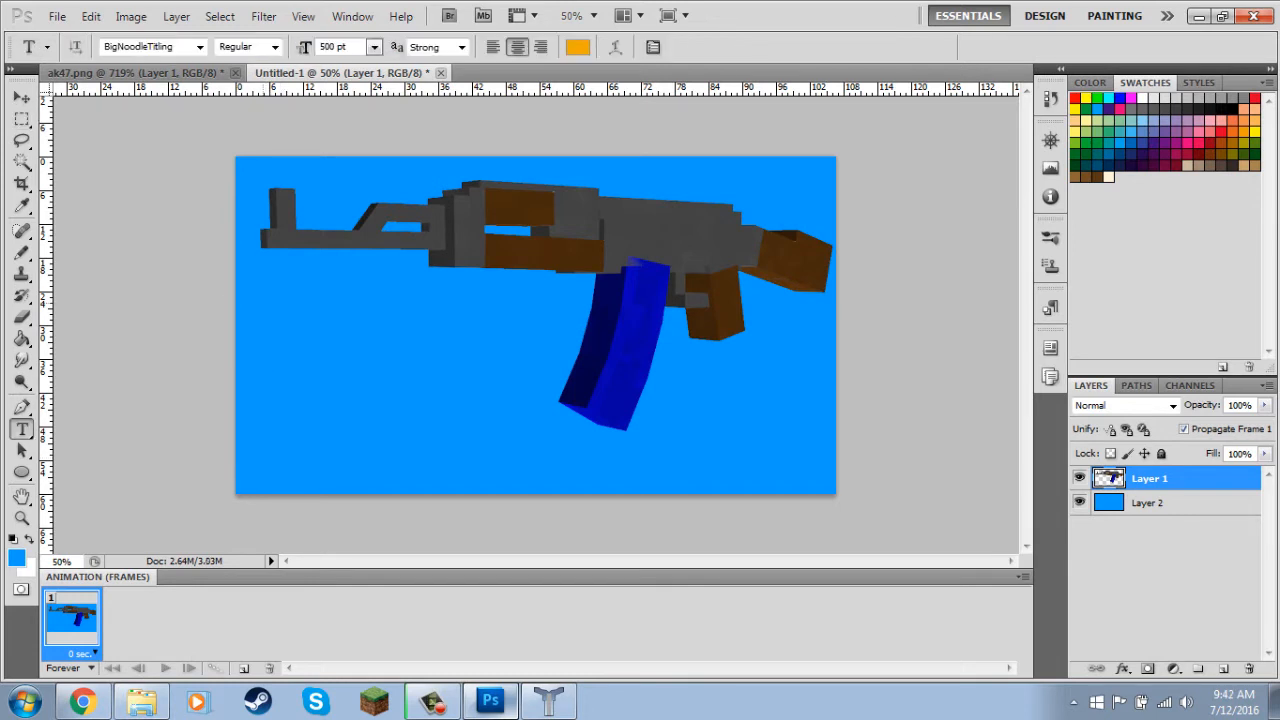
{"action": "left_click", "coordinate": [290, 428]}
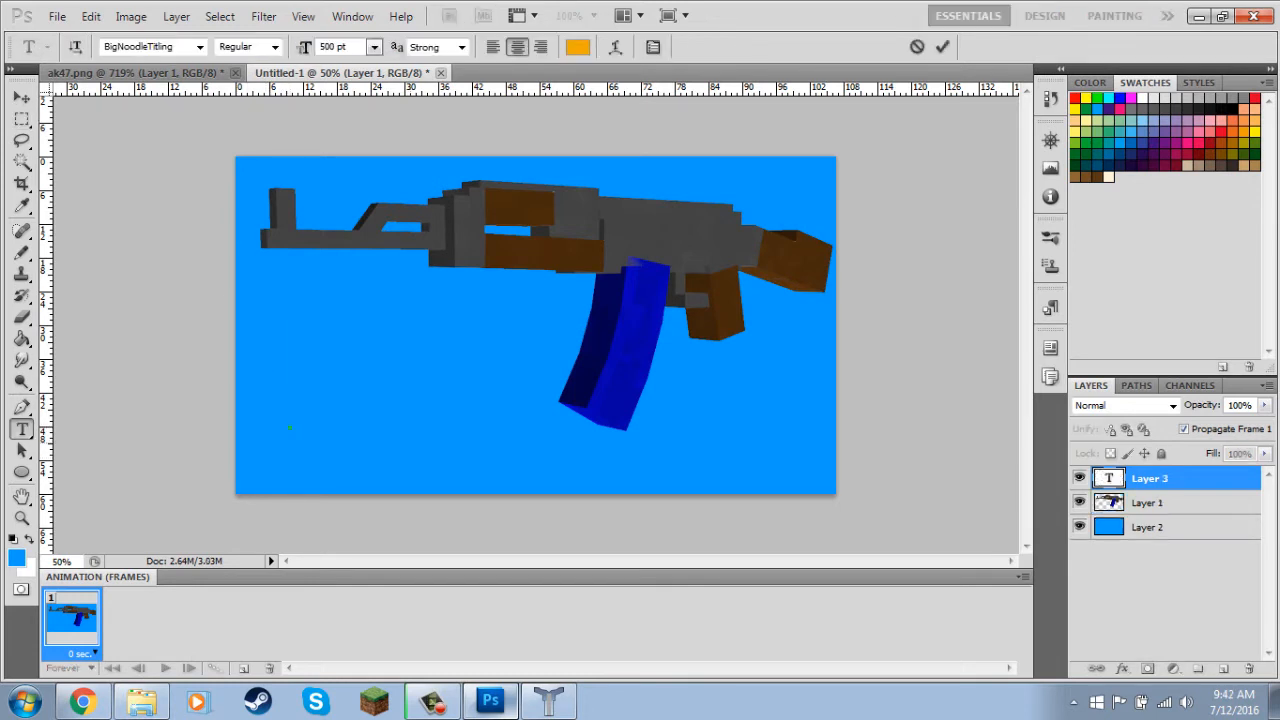
{"action": "type", "text": "BLUE MAG"}
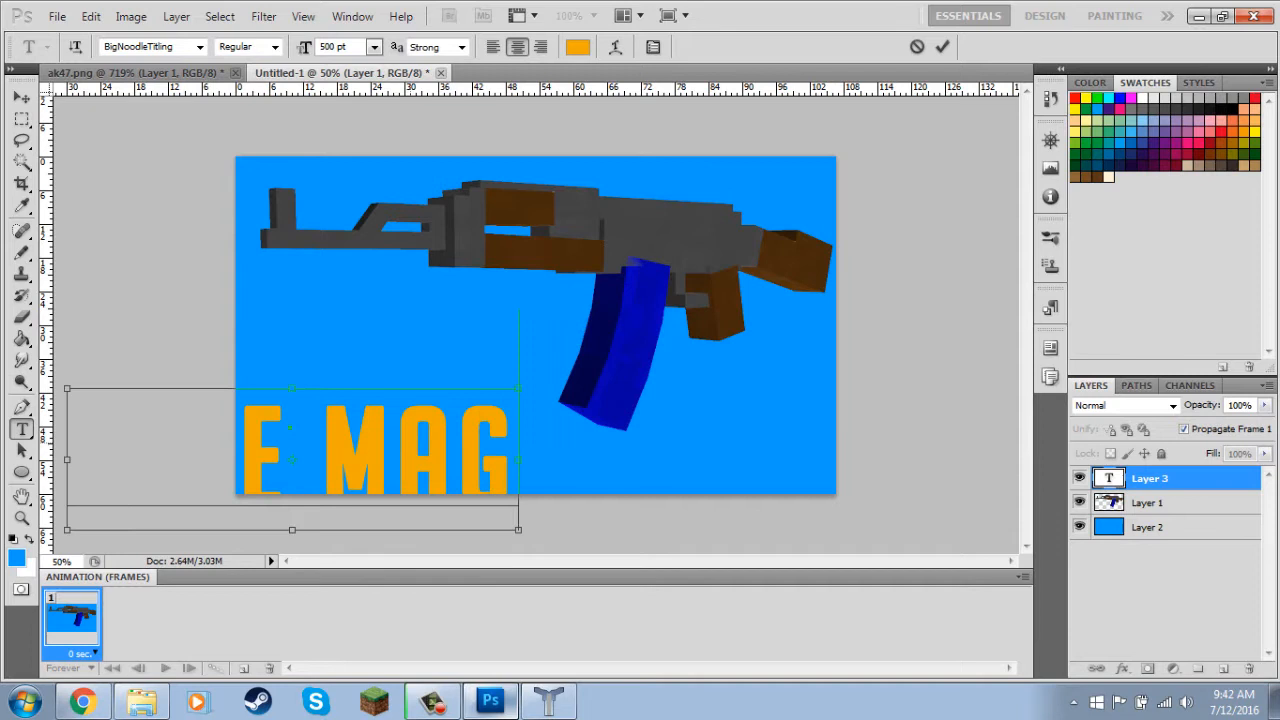
{"action": "key", "text": "ctrl+a"}
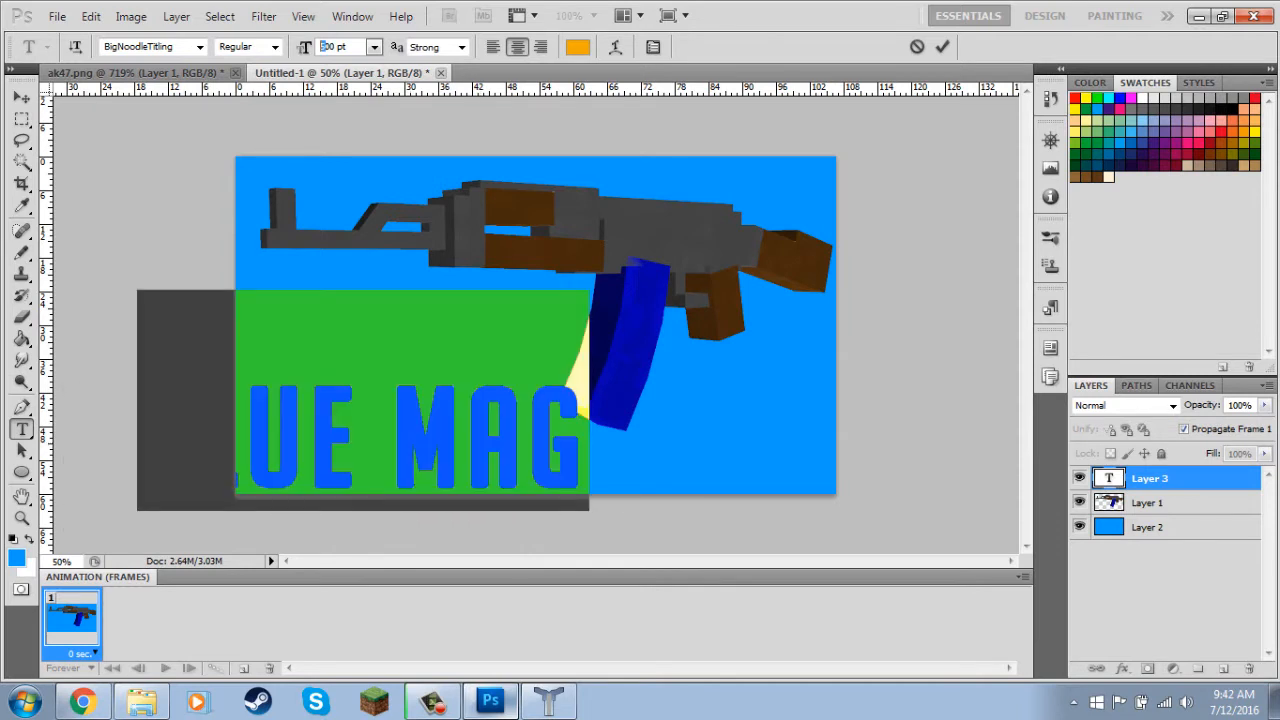
{"action": "type", "text": "3"}
{"action": "left_click", "coordinate": [382, 428]}
{"action": "left_click_drag", "start_coordinate": [382, 428], "coordinate": [405, 456]}
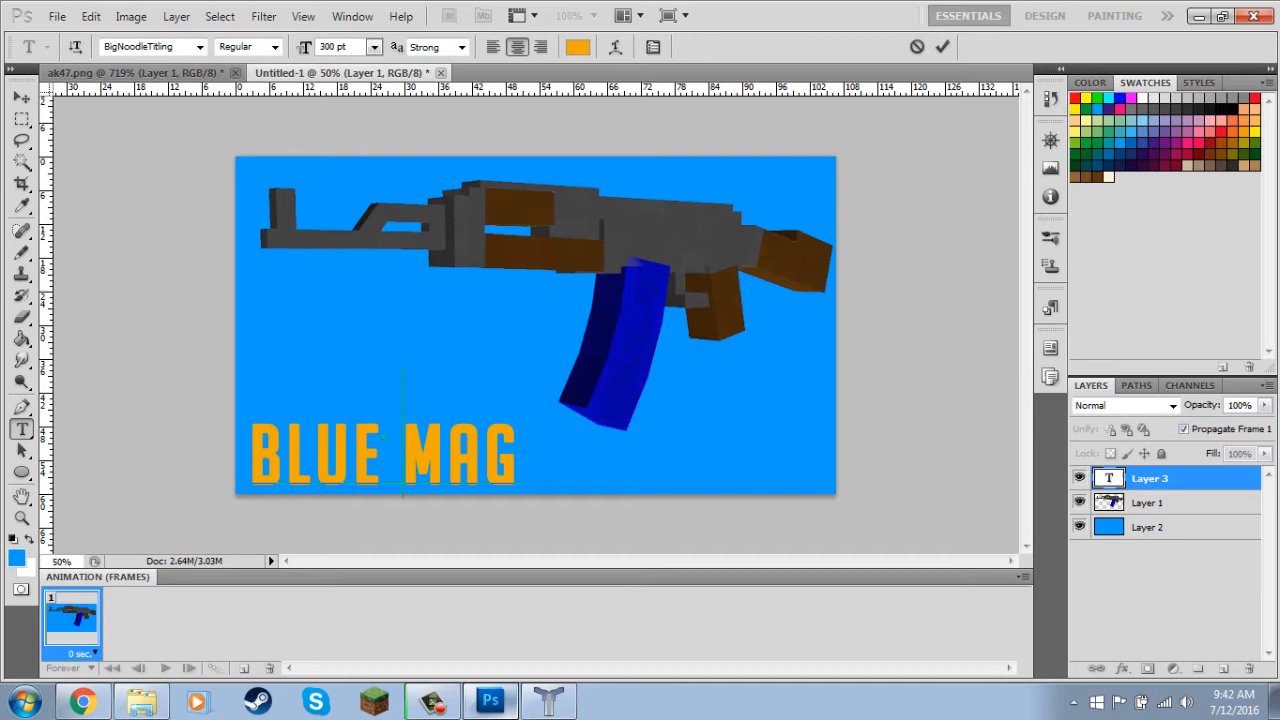
Apply a Color Overlay in blue 0012ff to the BLUE MAG text layer.
{"action": "double_click", "coordinate": [1212, 478]}
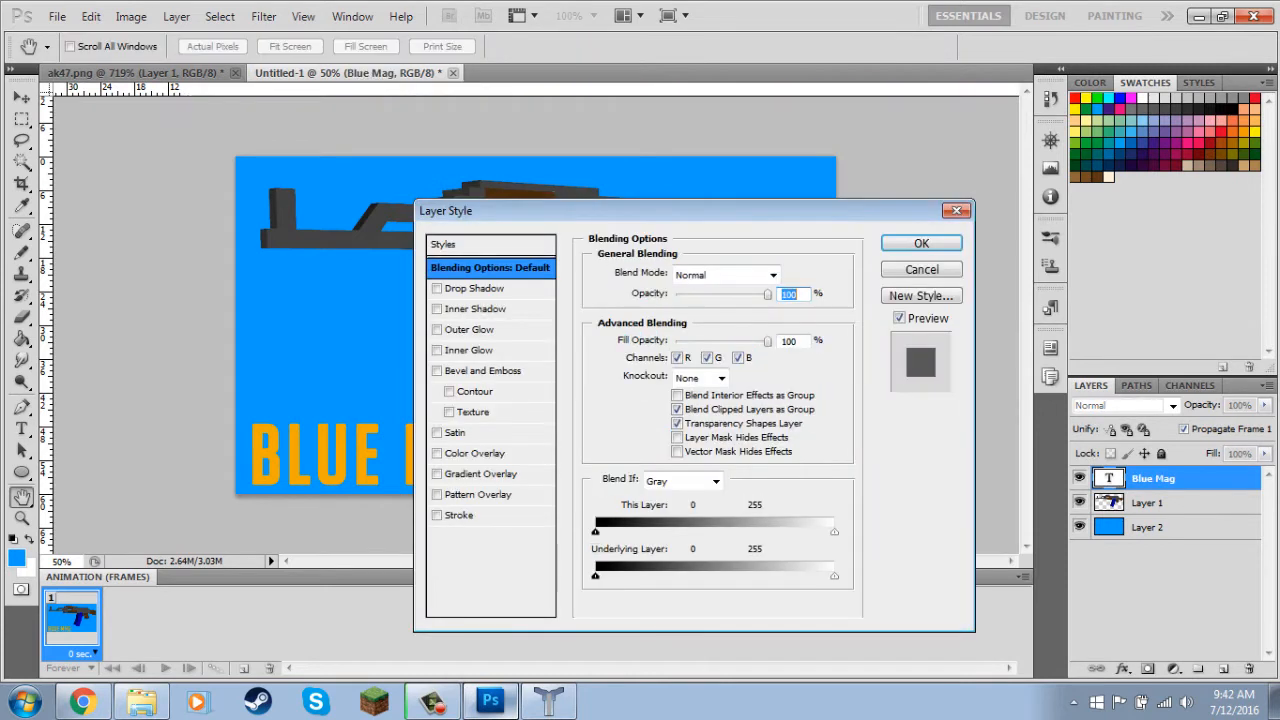
{"action": "left_click", "coordinate": [474, 453]}
{"action": "left_click", "coordinate": [863, 291]}
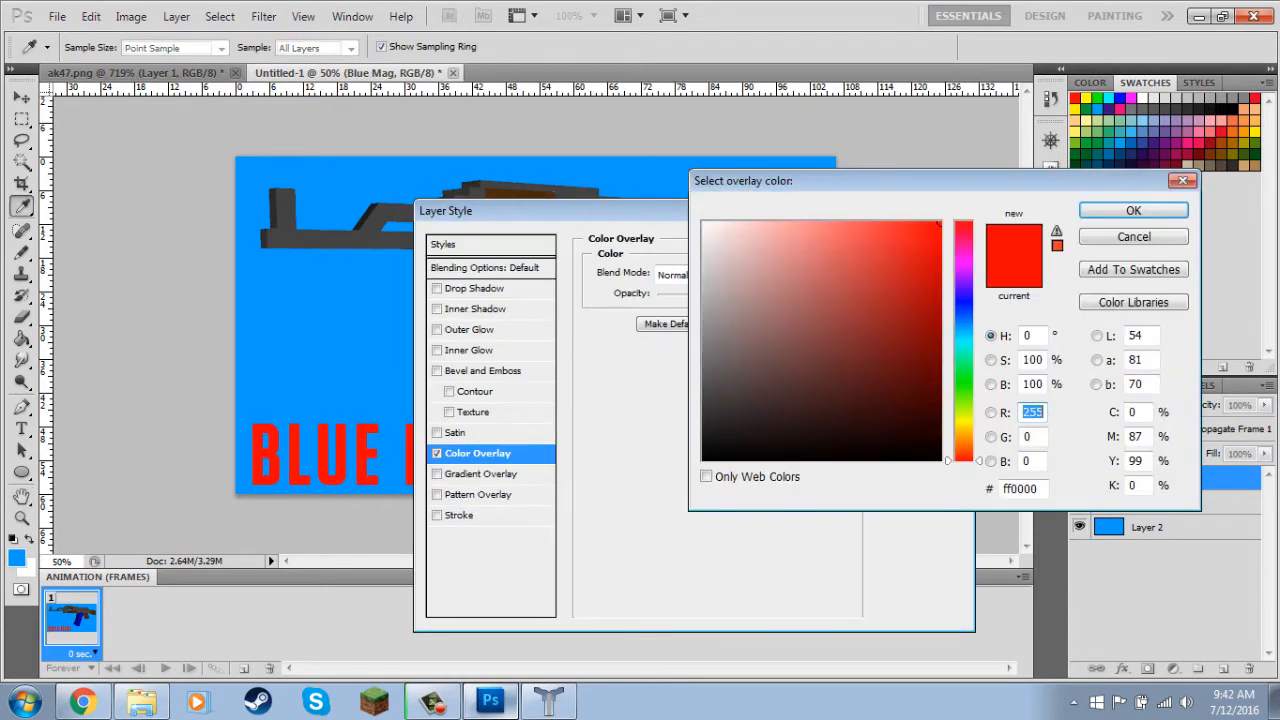
{"action": "left_click", "coordinate": [963, 304]}
{"action": "key", "text": "Return"}
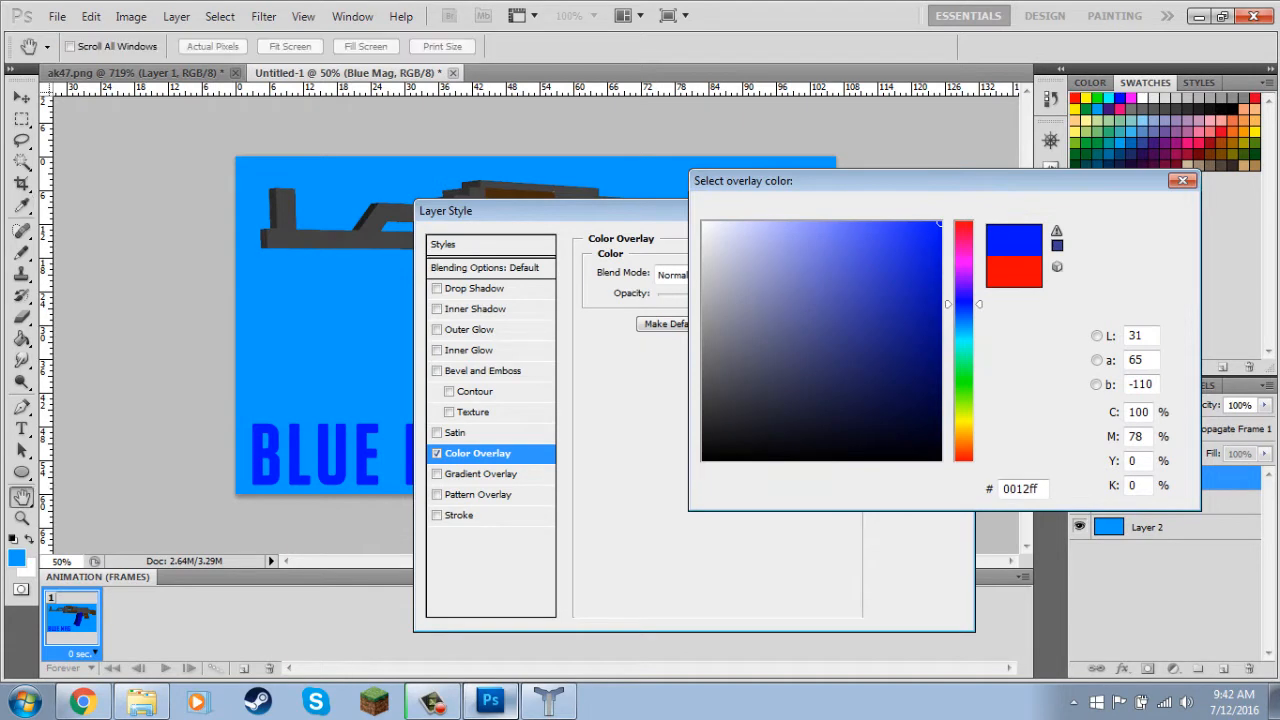
{"action": "key", "text": "Return"}
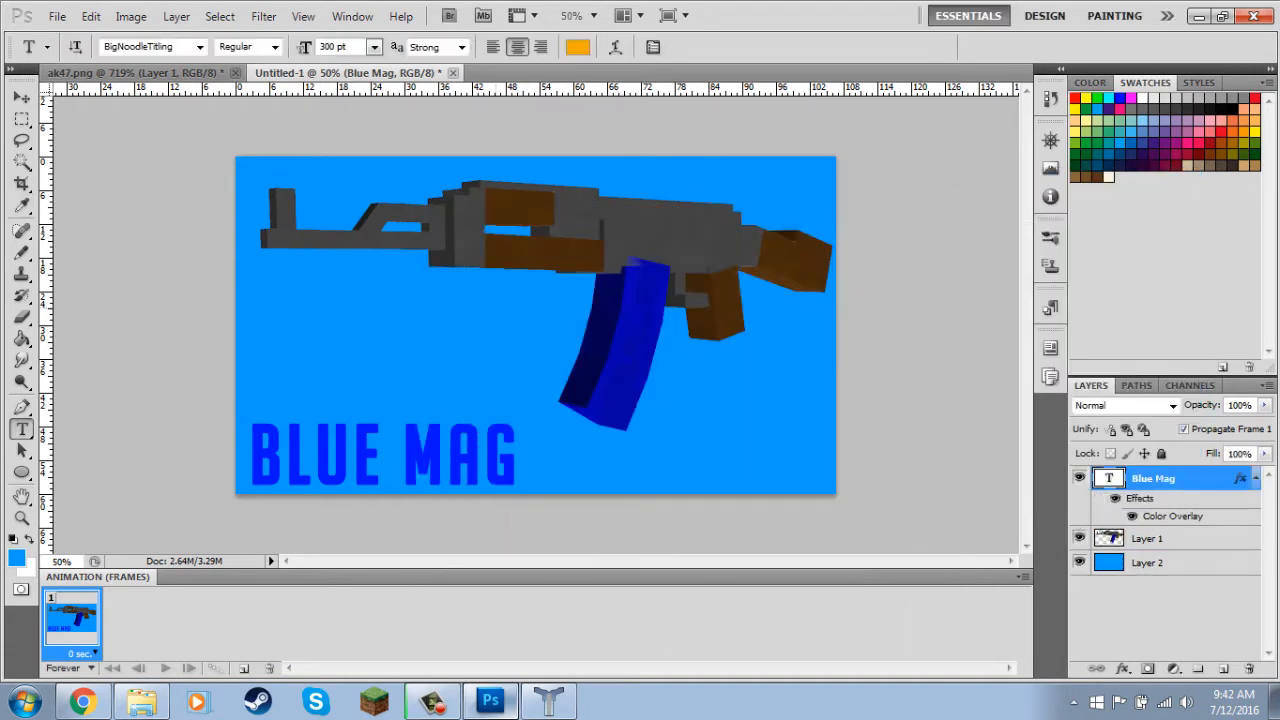
Save a copy of the image as a JPEG named "ak47 blue mag" in the ak47 folder.
{"action": "key", "text": "ctrl+shift+s"}
{"action": "left_click", "coordinate": [678, 400]}
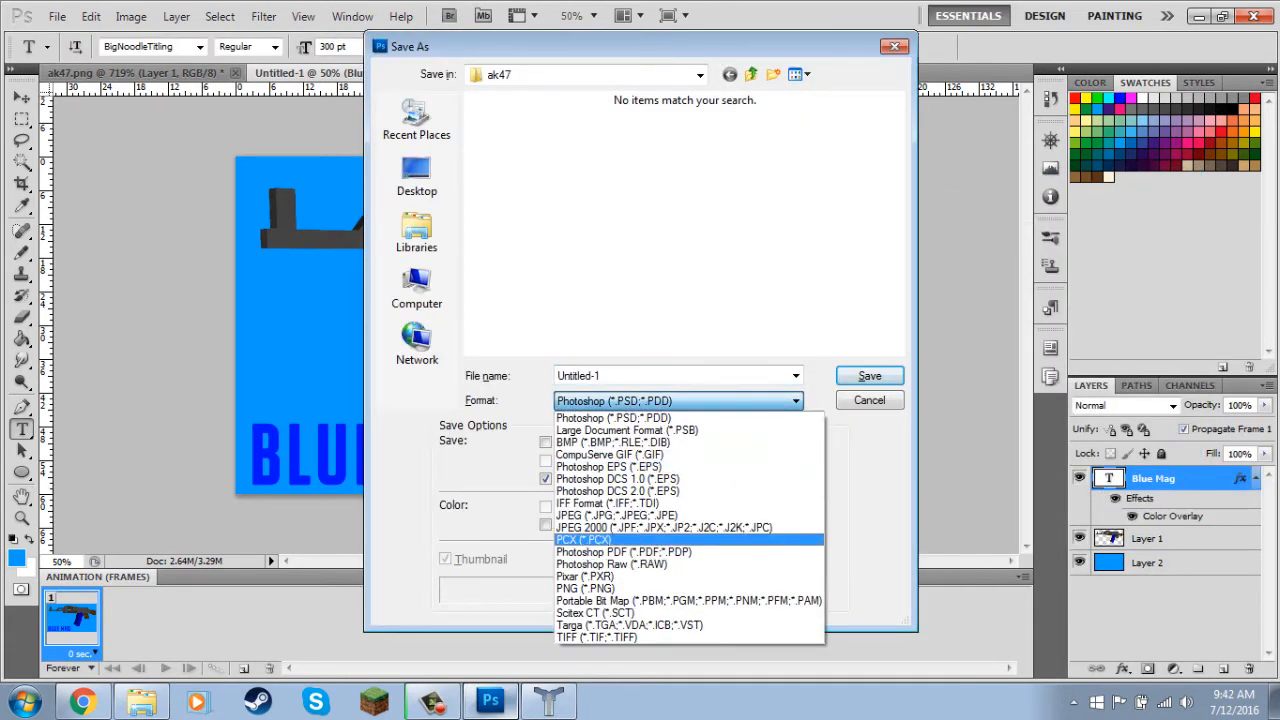
{"action": "left_click", "coordinate": [616, 515]}
{"action": "key", "text": "shift+Tab"}
{"action": "type", "text": "ak"}
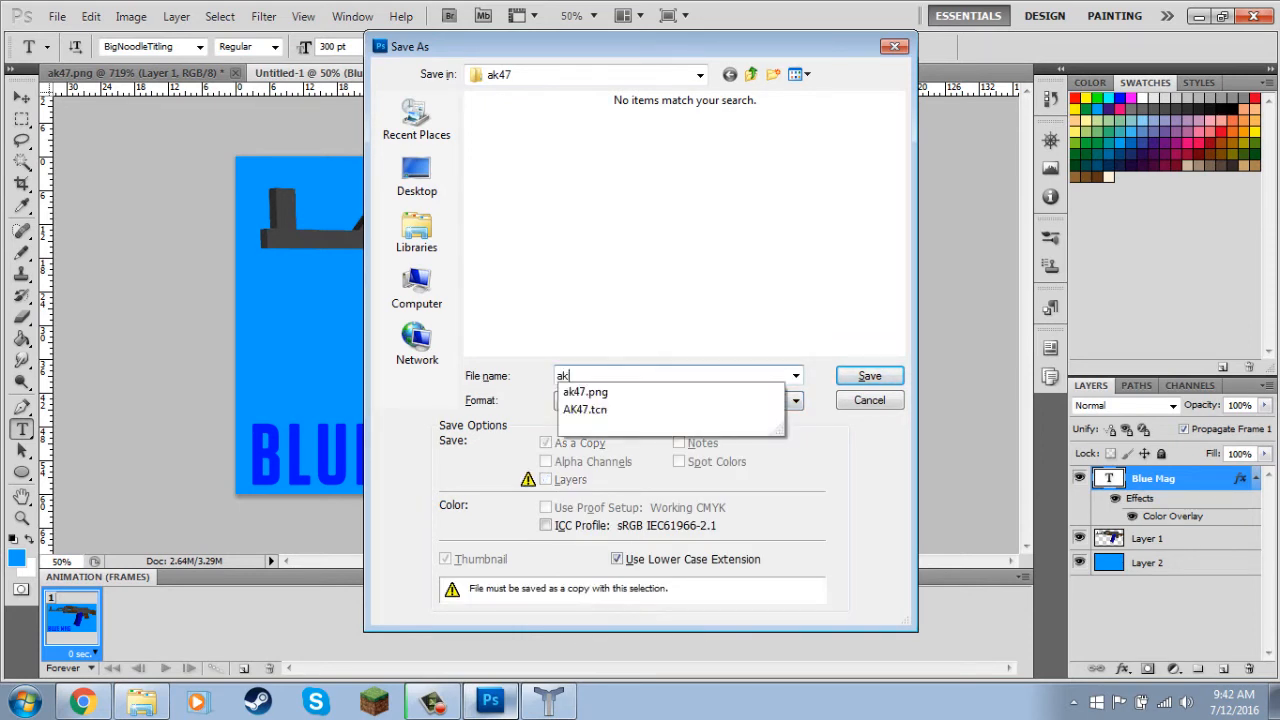
{"action": "type", "text": "47blu"}
{"action": "key", "text": "BackSpace"}
{"action": "key", "text": "BackSpace"}
{"action": "type", "text": "blue mag"}
{"action": "key", "text": "Return"}
{"action": "key", "text": "Return"}
Switch to Windows Explorer, view the saved "ak47 blue mag" image in the photo viewer, and close it.
{"action": "left_click", "coordinate": [142, 702]}
{"action": "left_click", "coordinate": [433, 172]}
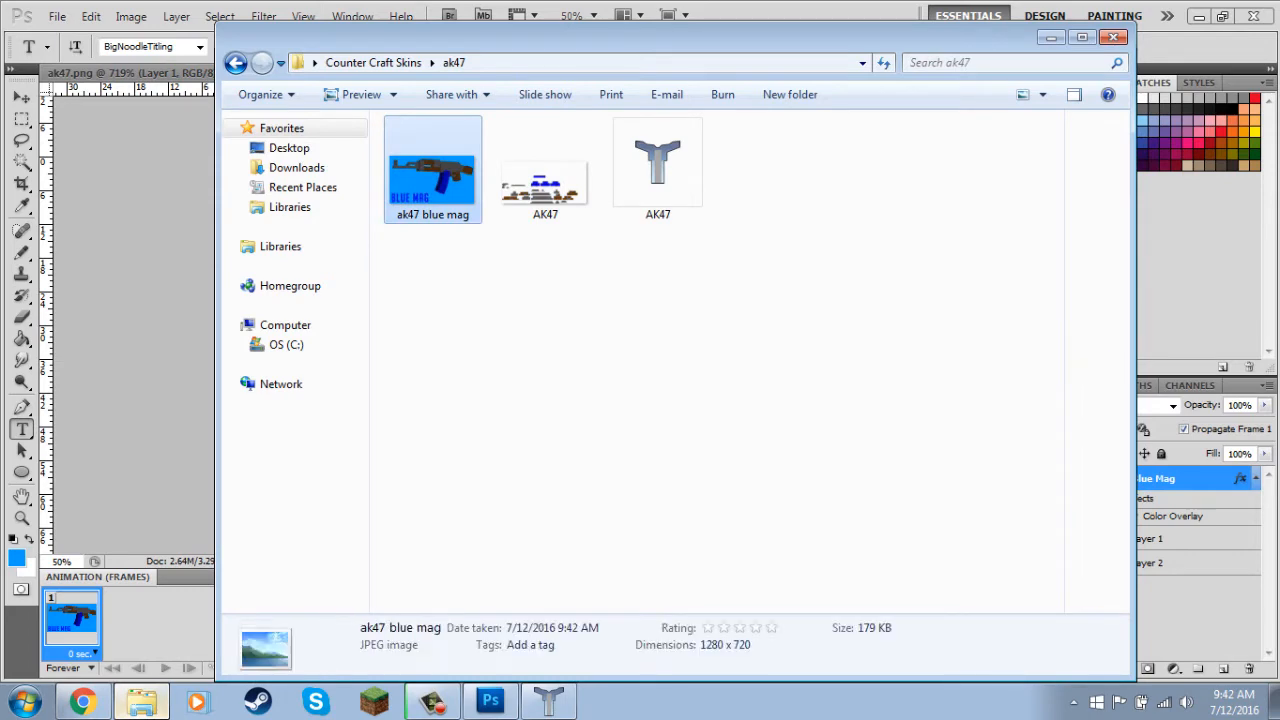
{"action": "double_click", "coordinate": [433, 172]}
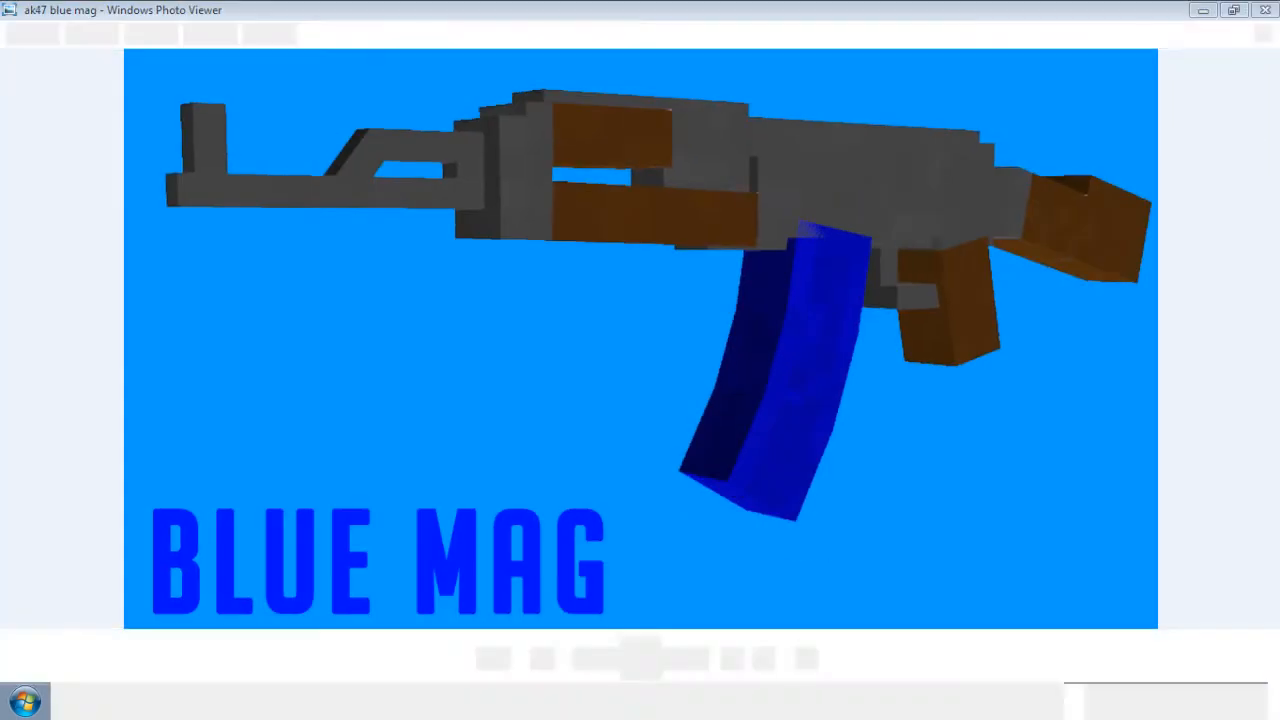
{"action": "left_click", "coordinate": [1265, 9]}
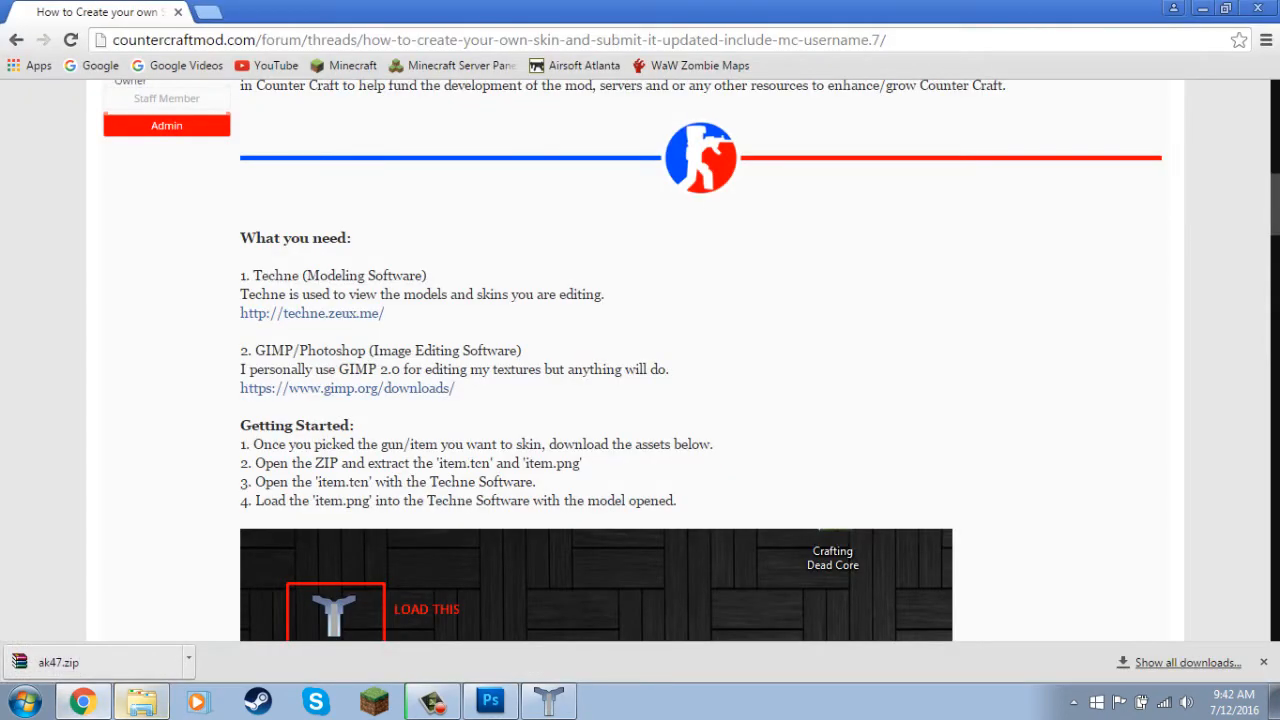
Switch to Chrome, go from the skin tutorial thread to the Skin Submission forum, and start a new thread.
{"action": "scroll", "coordinate": [635, 360], "scroll_direction": "up", "scroll_amount": 9}
{"action": "scroll", "coordinate": [635, 360], "scroll_direction": "down", "scroll_amount": 2}
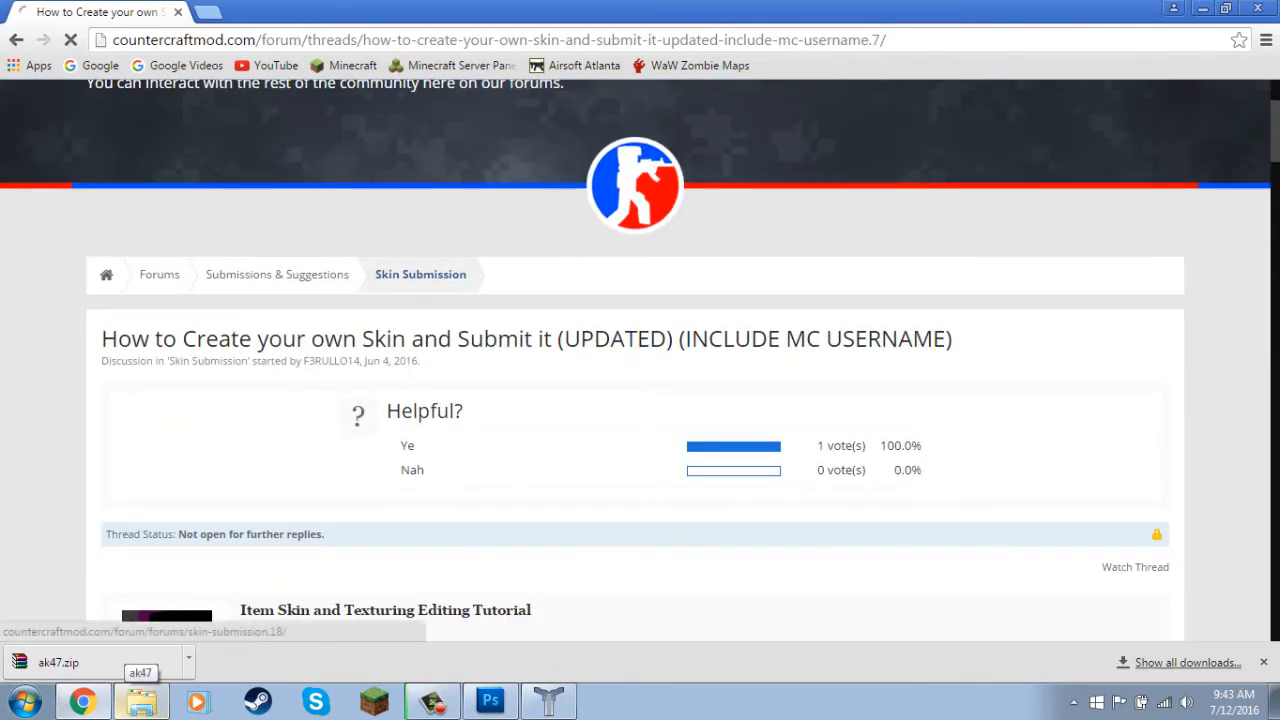
{"action": "left_click", "coordinate": [420, 274]}
{"action": "scroll", "coordinate": [635, 360], "scroll_direction": "down", "scroll_amount": 4}
{"action": "scroll", "coordinate": [635, 360], "scroll_direction": "up", "scroll_amount": 3}
{"action": "scroll", "coordinate": [640, 360], "scroll_direction": "up", "scroll_amount": 1}
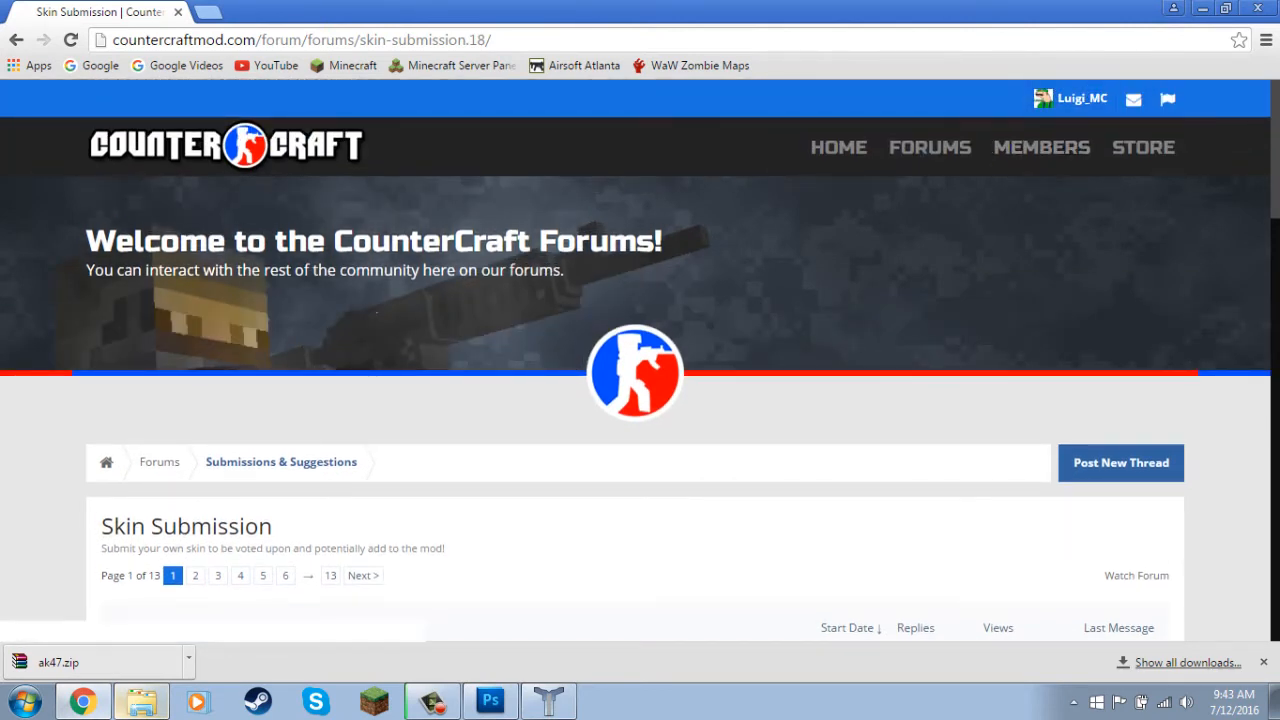
{"action": "scroll", "coordinate": [640, 360], "scroll_direction": "down", "scroll_amount": 1}
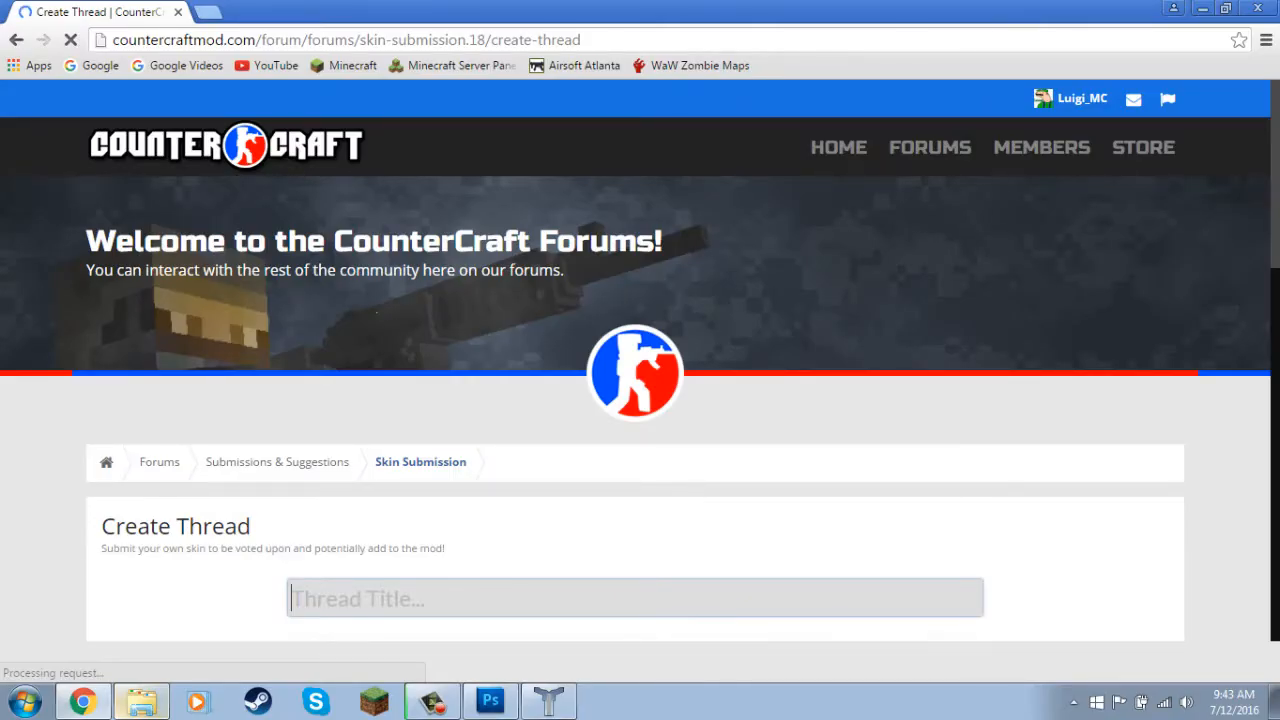
Title the new forum thread "Ak-47 | Blue Mag".
{"action": "scroll", "coordinate": [635, 400], "scroll_direction": "down", "scroll_amount": 6}
{"action": "scroll", "coordinate": [635, 400], "scroll_direction": "up", "scroll_amount": 3}
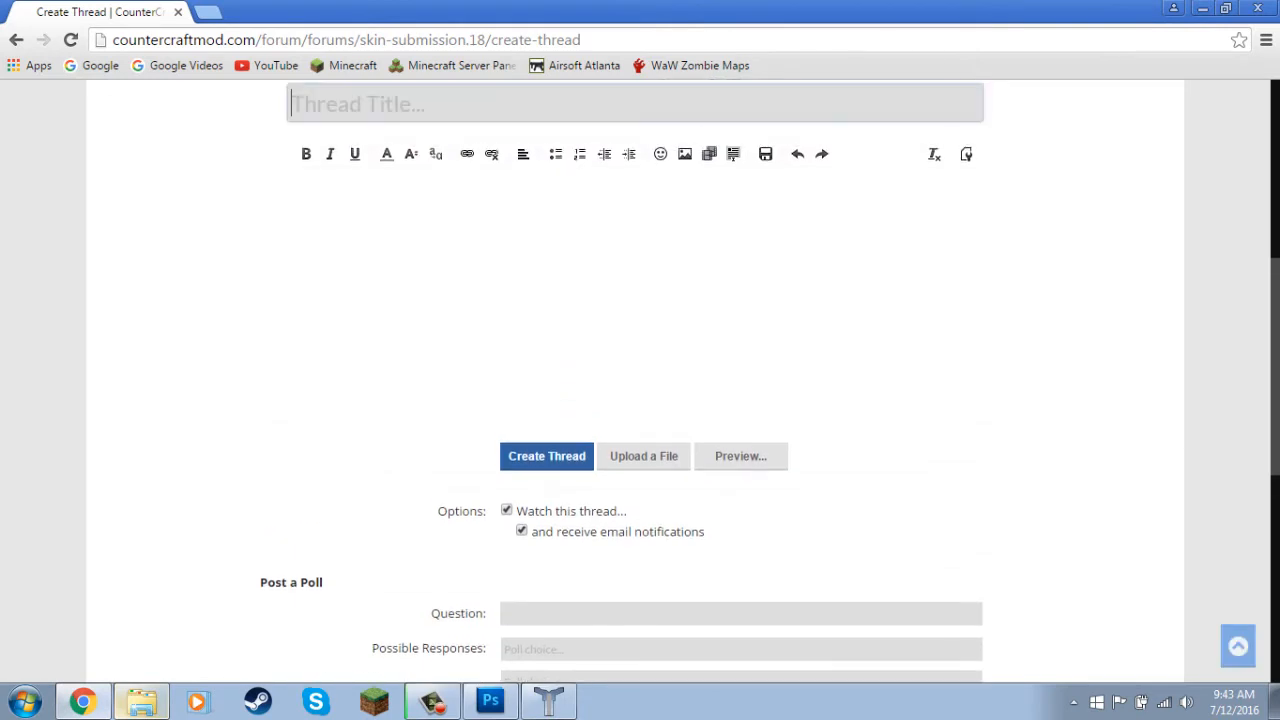
{"action": "scroll", "coordinate": [635, 400], "scroll_direction": "up", "scroll_amount": 1}
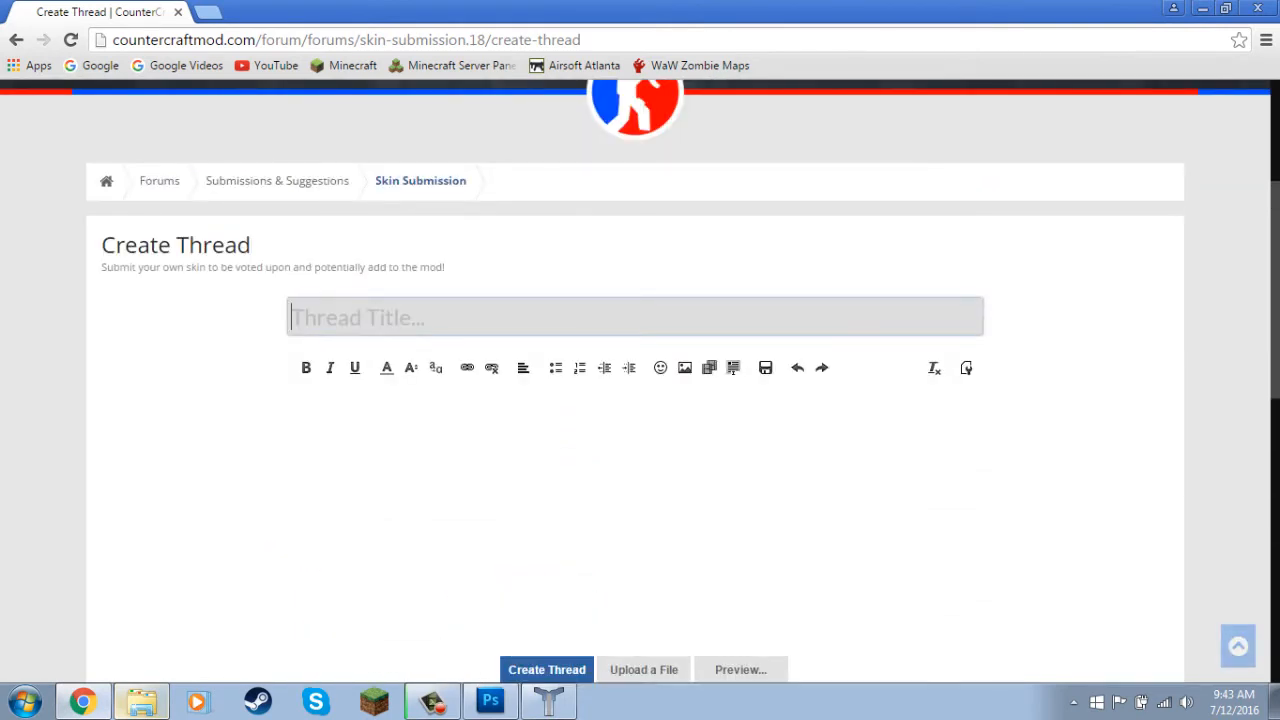
{"action": "type", "text": "M"}
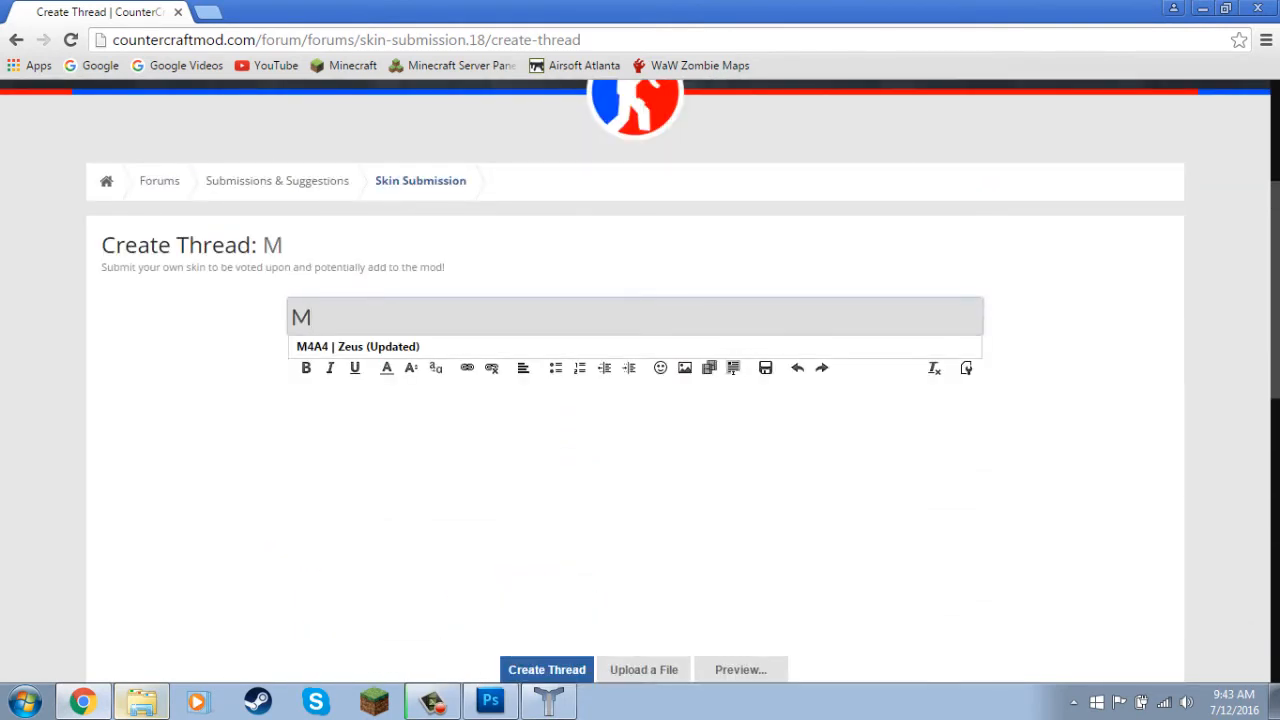
{"action": "type", "text": "4A"}
{"action": "key", "text": "BackSpace"}
{"action": "key", "text": "BackSpace"}
{"action": "key", "text": "BackSpace"}
{"action": "type", "text": "Ak-47 "}
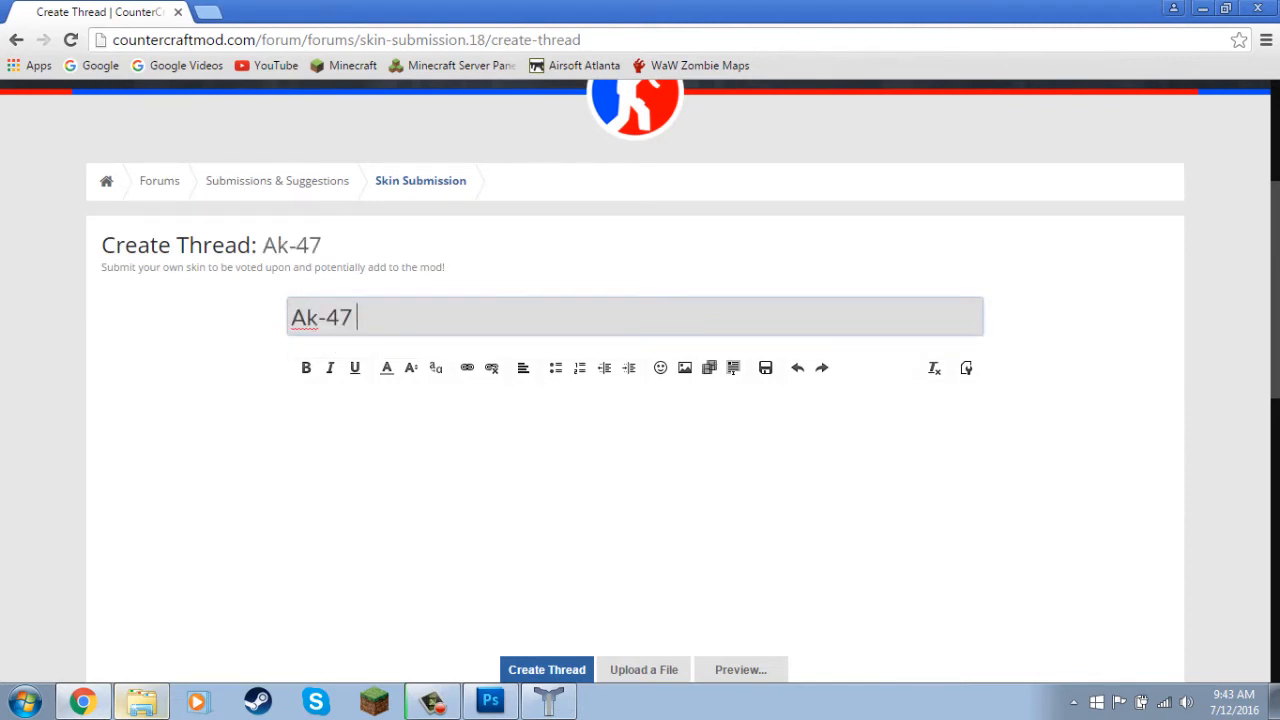
{"action": "type", "text": "| Blue Mag"}
{"action": "key", "text": "Tab"}
Open the earlier M4A4 | Nuke thread in a new tab, copy its submission text, and paste it into the new thread's message.
{"action": "scroll", "coordinate": [640, 380], "scroll_direction": "down", "scroll_amount": 1}
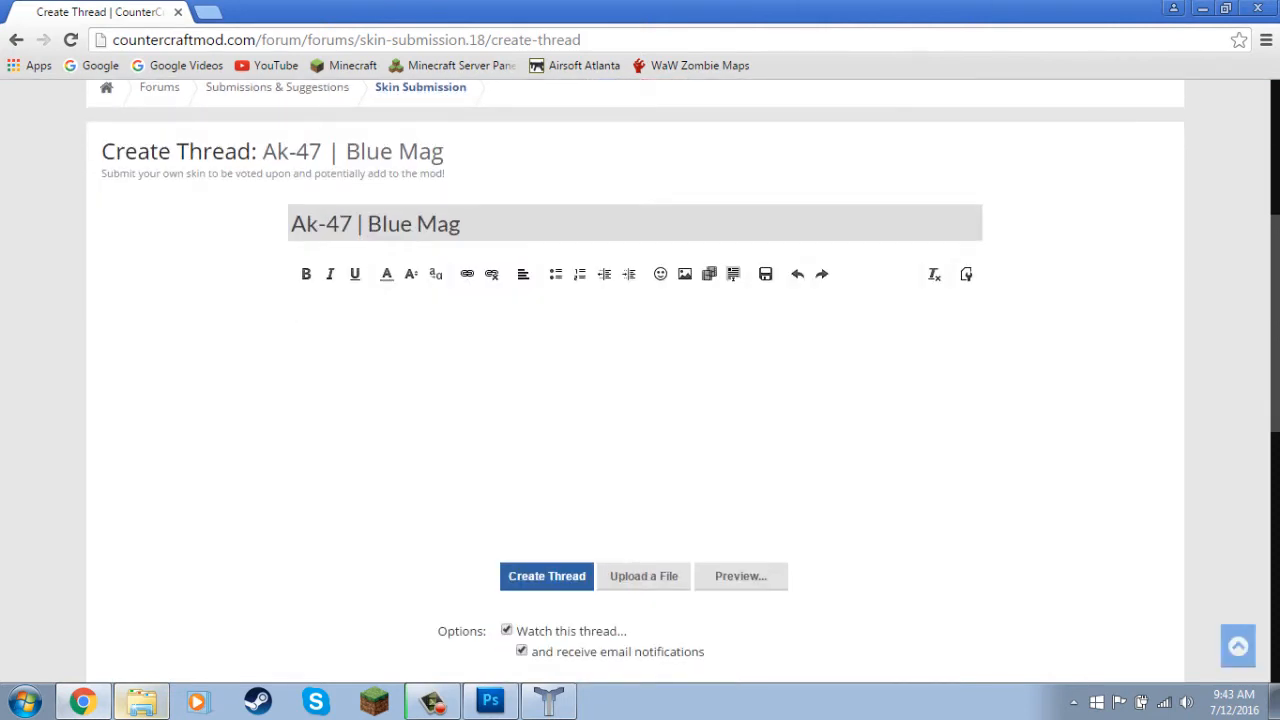
{"action": "scroll", "coordinate": [640, 380], "scroll_direction": "up", "scroll_amount": 1}
{"action": "key", "text": "ctrl+t"}
{"action": "type", "text": "counte"}
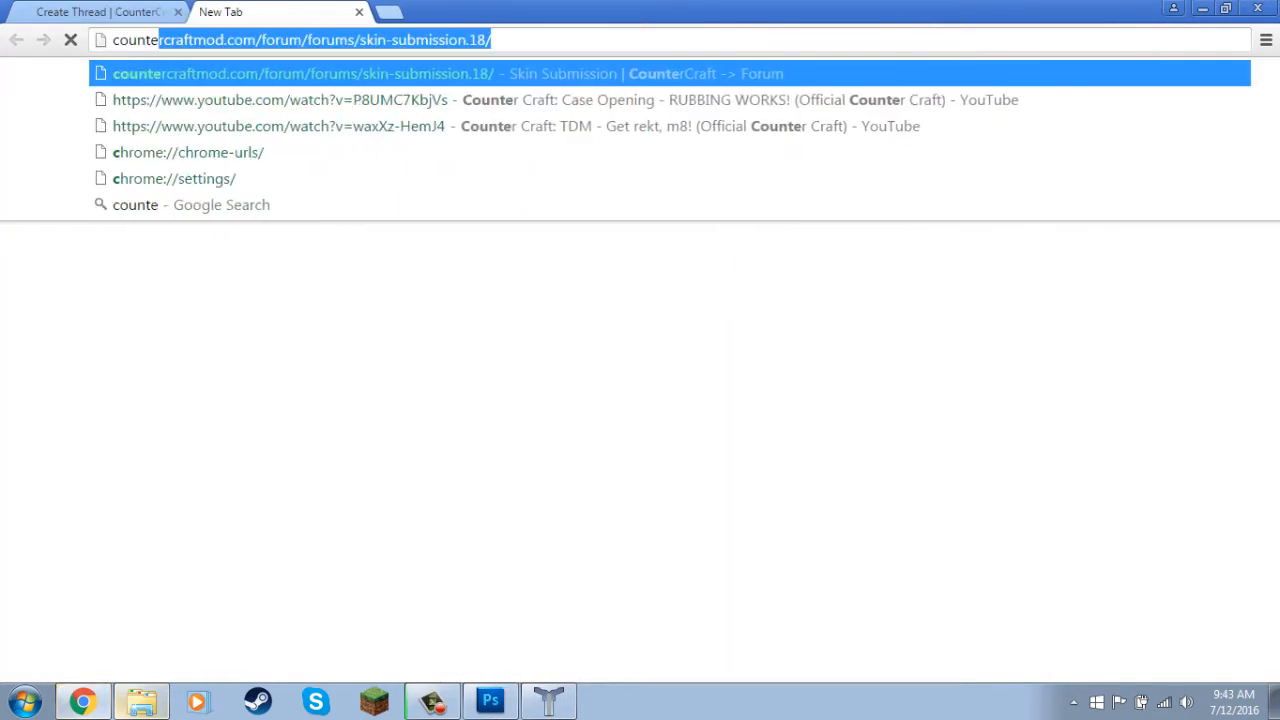
{"action": "key", "text": "Return"}
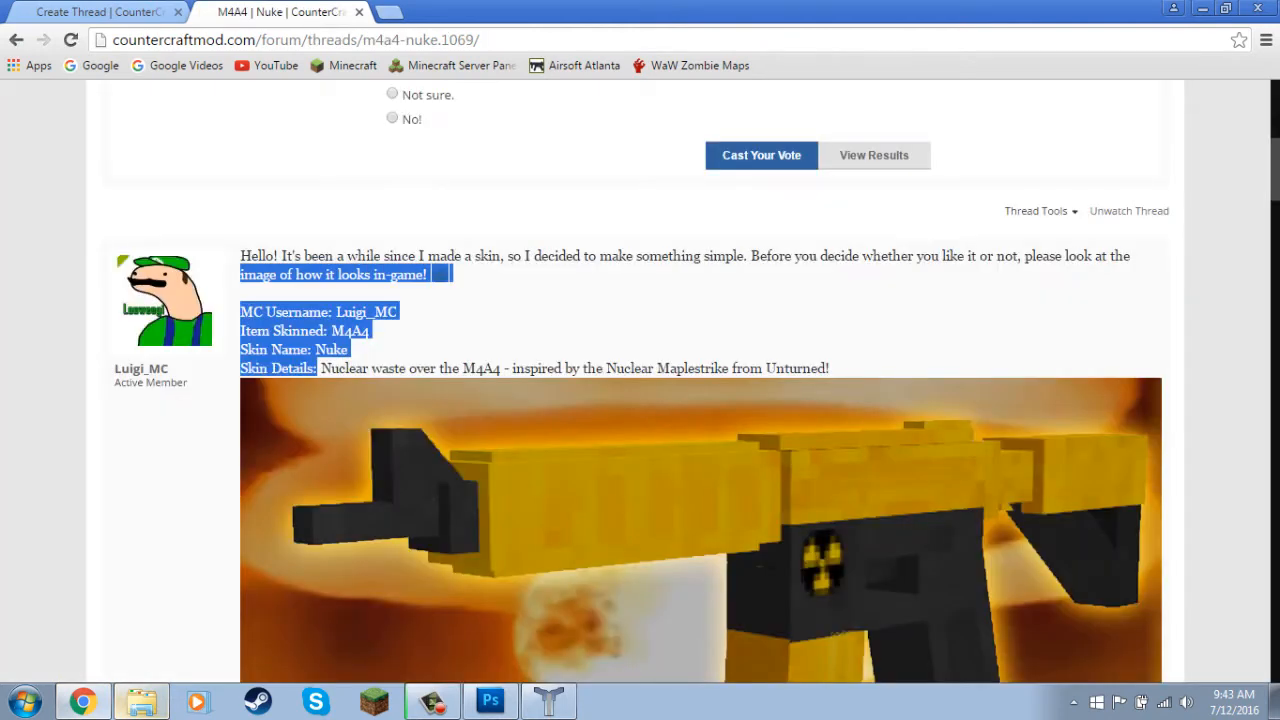
{"action": "left_click_drag", "start_coordinate": [240, 277], "coordinate": [240, 254]}
{"action": "left_click", "coordinate": [100, 12]}
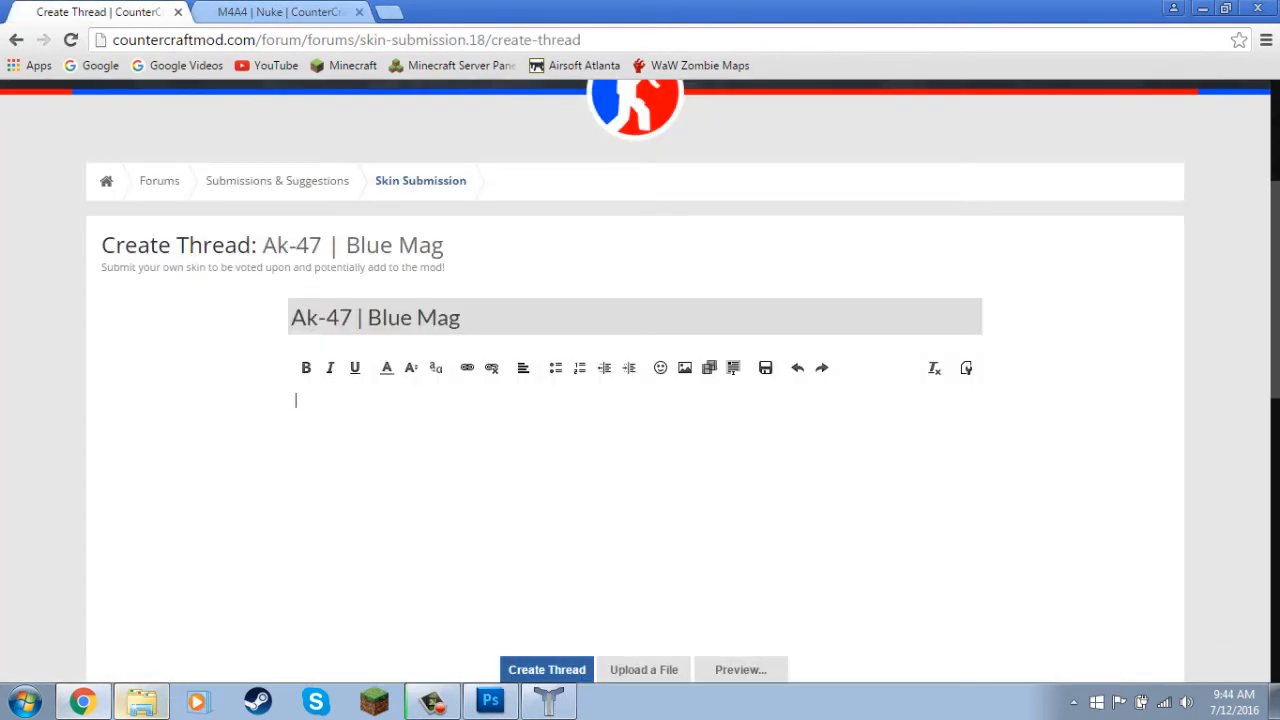
{"action": "type", "text": "Hello! It's been a while since I made a skin, so I decided to make something simple. Before you decide whether you like it or not, please look at the image of how it looks in-game! 😉  MC Username: Luigi_MC Item Skinned: M4A4 Skin Name: Nuke Skin Details:"}
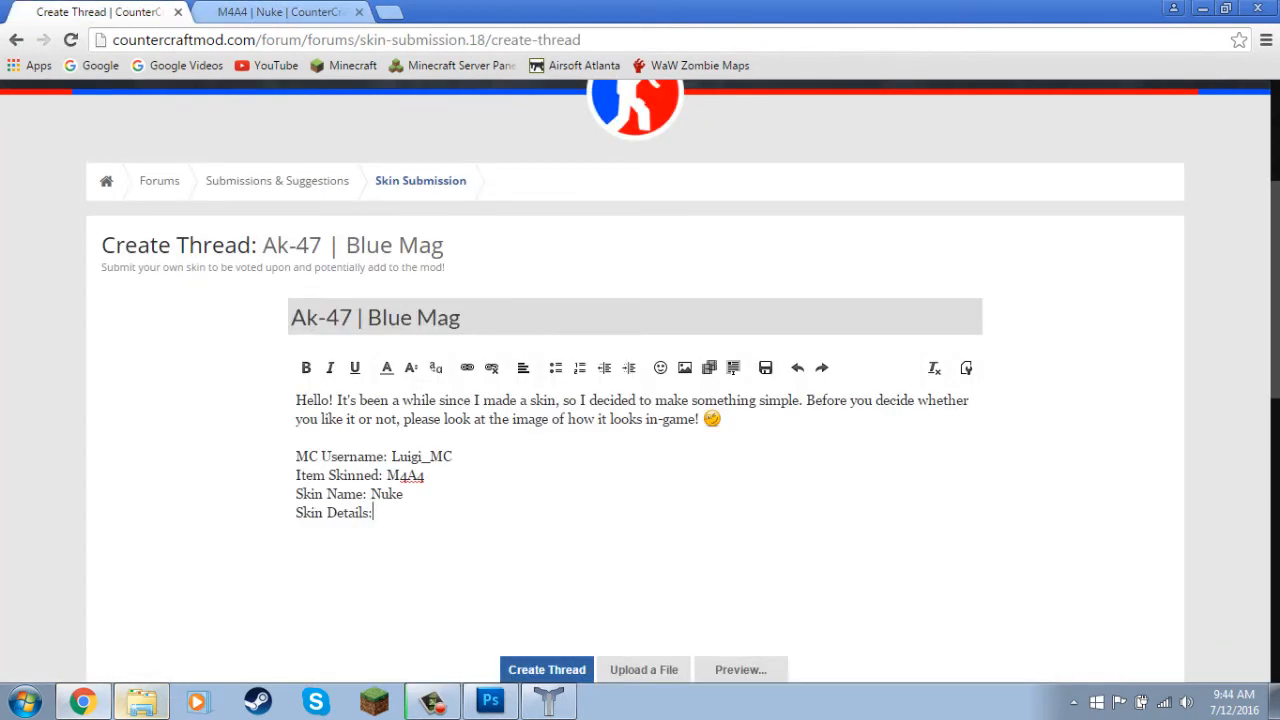
In the pasted message, change Item Skinned to Ak-47 and Skin Name to Blue Mag.
{"action": "left_click_drag", "start_coordinate": [425, 475], "coordinate": [387, 475]}
{"action": "type", "text": "Ak-"}
{"action": "key", "text": "BackSpace"}
{"action": "key", "text": "BackSpace"}
{"action": "key", "text": "BackSpace"}
{"action": "key", "text": "BackSpace"}
{"action": "type", "text": "Blue Mag"}
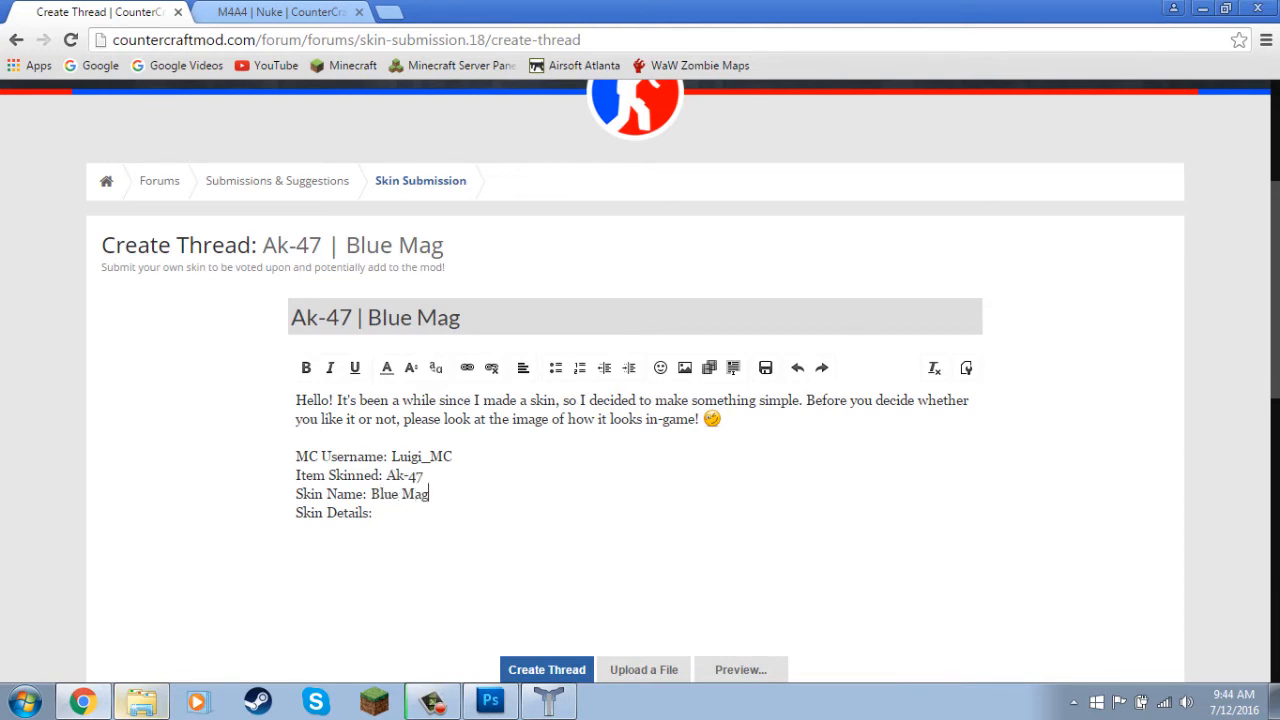
Fill in the Skin Details line of the message with "It's an AK-47 with a blue magazine.".
{"action": "left_click", "coordinate": [373, 513]}
{"action": "type", "text": "It'"}
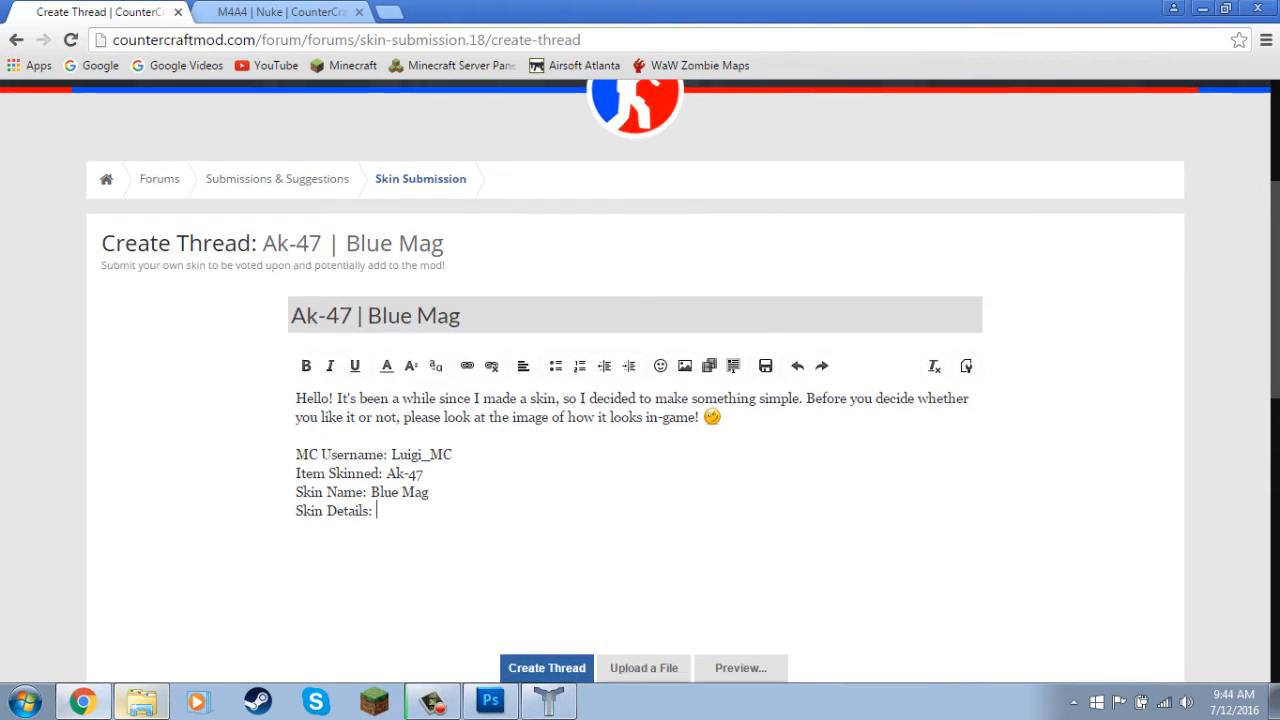
{"action": "type", "text": "s an AK-447"}
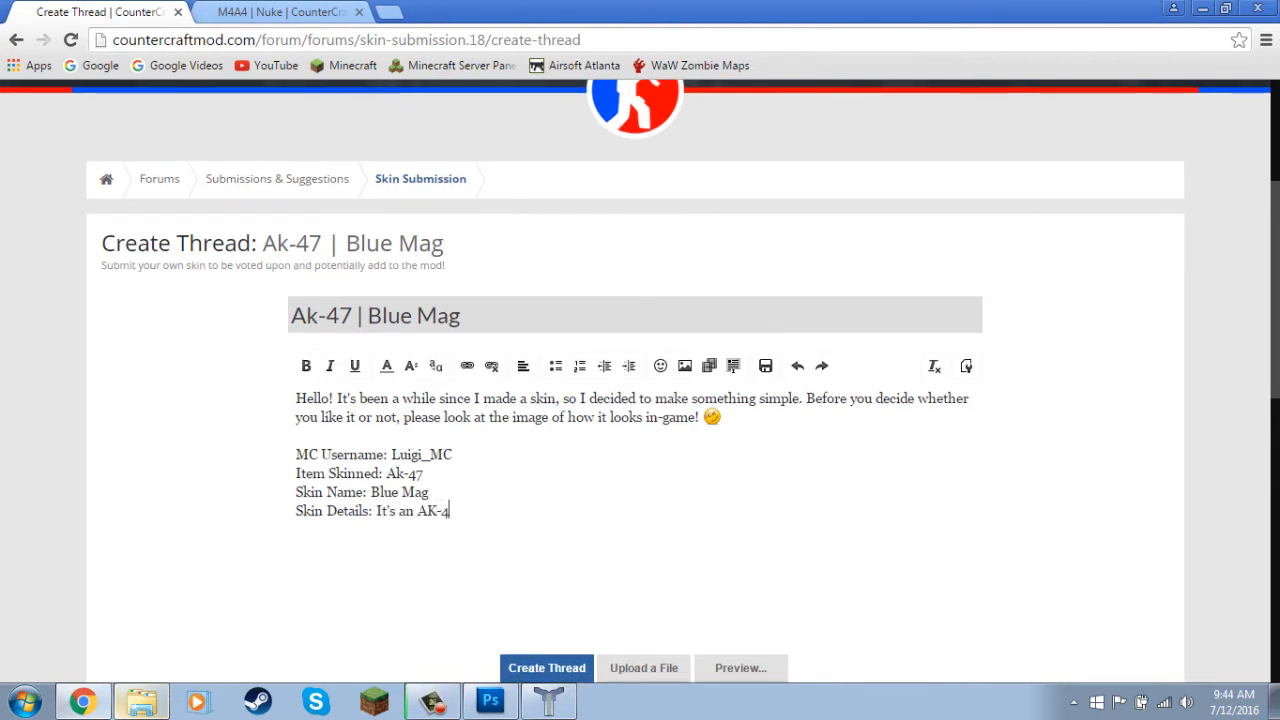
{"action": "key", "text": "BackSpace"}
{"action": "type", "text": "7 with a bluem"}
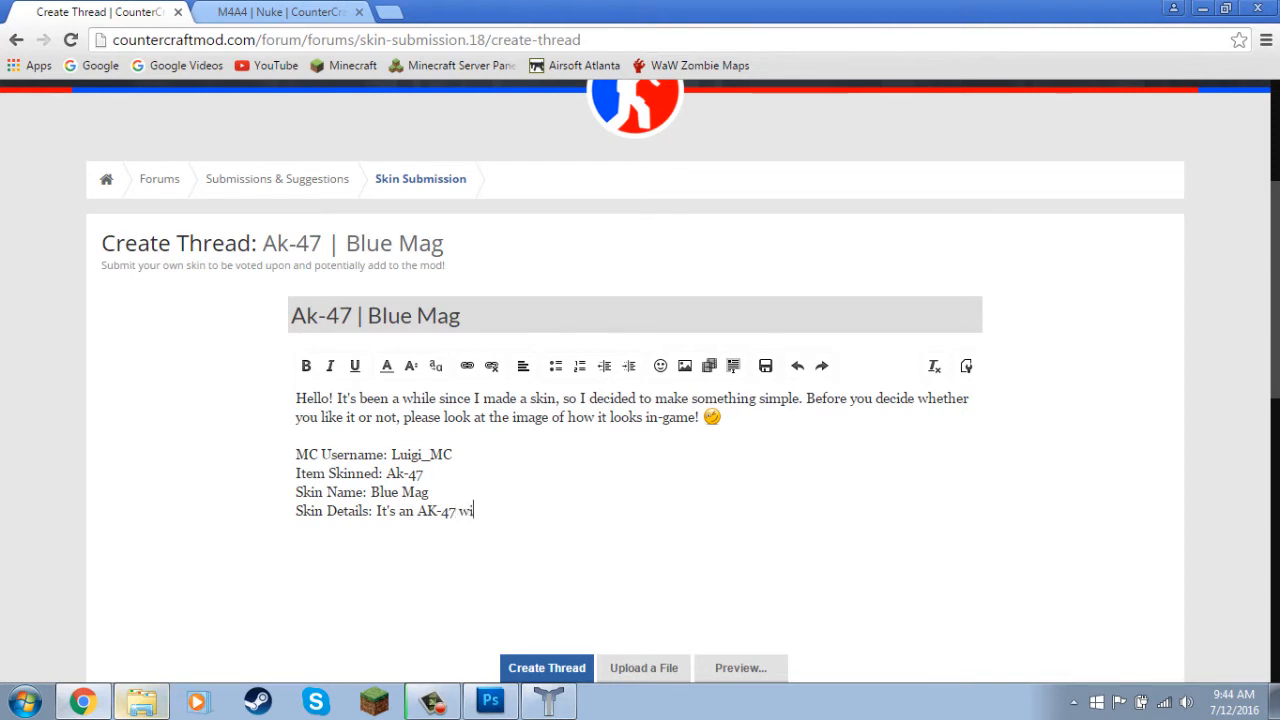
{"action": "key", "text": "BackSpace"}
{"action": "key", "text": "BackSpace"}
{"action": "key", "text": "BackSpace"}
{"action": "key", "text": "BackSpace"}
{"action": "type", "text": "e magazine."}
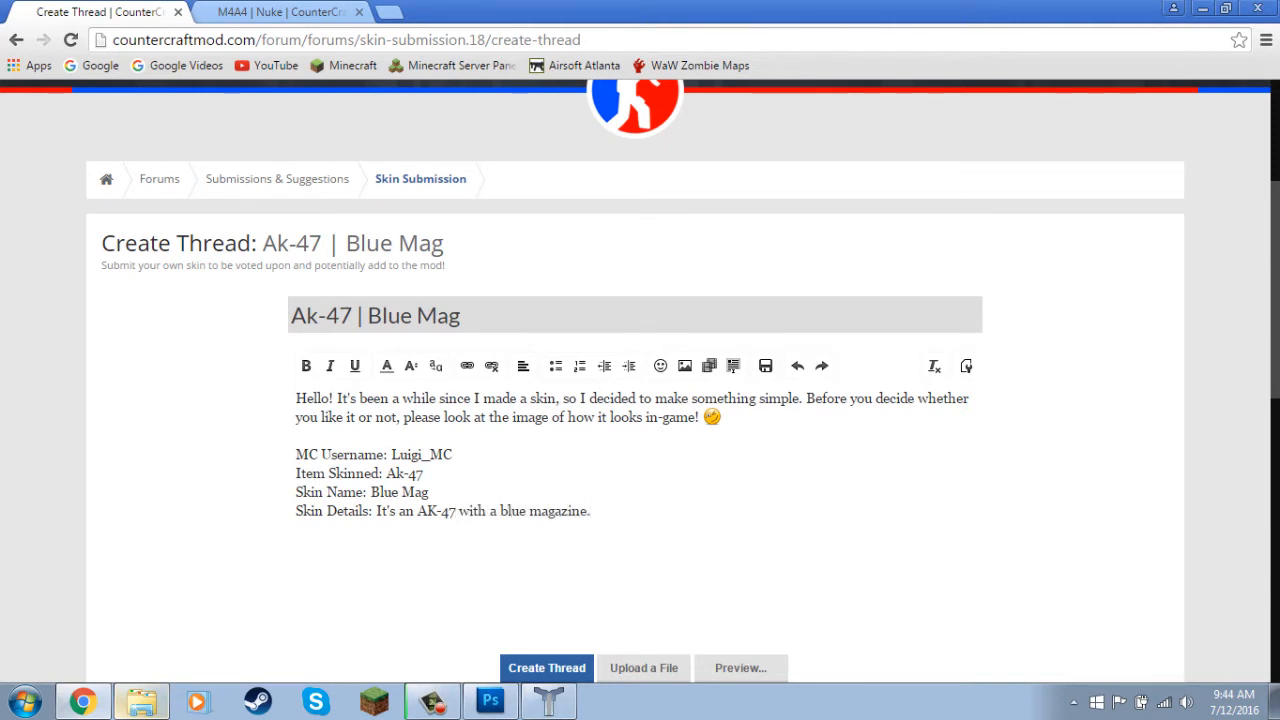
{"action": "left_click_drag", "start_coordinate": [373, 511], "coordinate": [296, 454]}
{"action": "left_click", "coordinate": [424, 473]}
Replace the message's introduction after "Hello!" with "It's another skin I made! Enjoy it, people!".
{"action": "scroll", "coordinate": [635, 400], "scroll_direction": "down", "scroll_amount": 1}
{"action": "left_click_drag", "start_coordinate": [720, 323], "coordinate": [335, 305]}
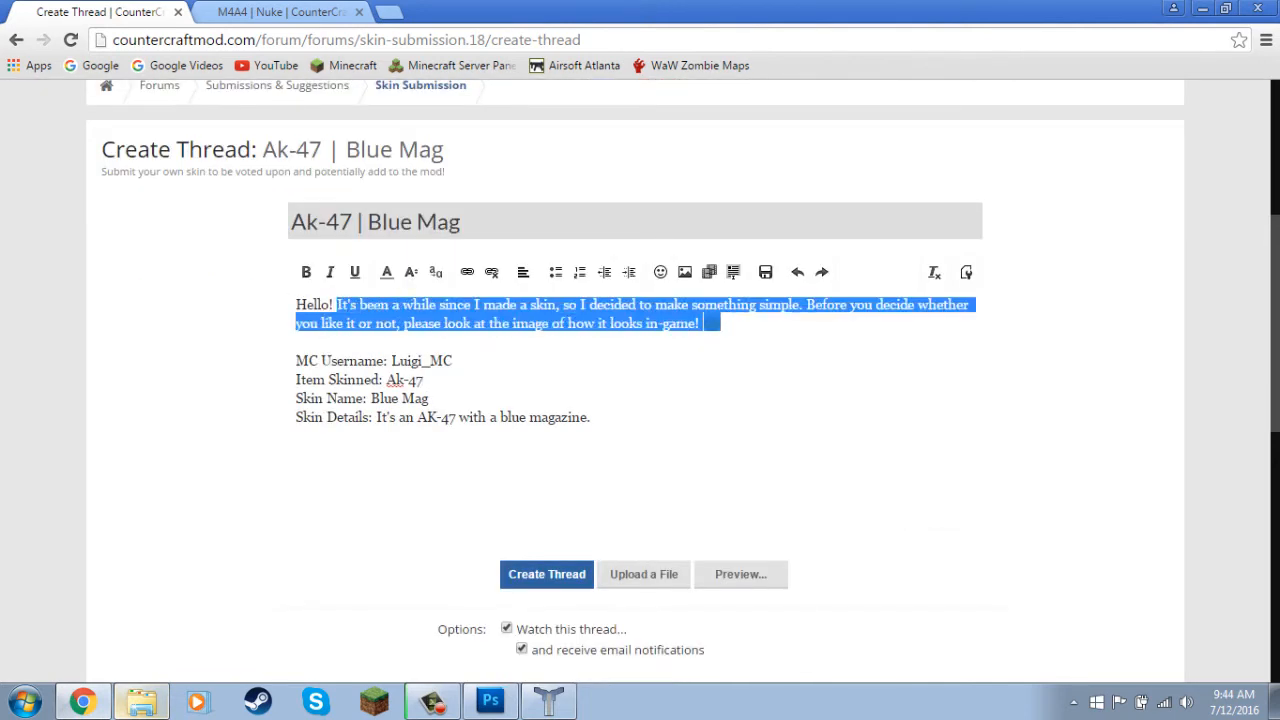
{"action": "key", "text": "BackSpace"}
{"action": "type", "text": "It's "}
{"action": "type", "text": "another skin I made, en"}
{"action": "key", "text": "BackSpace"}
{"action": "key", "text": "BackSpace"}
{"action": "key", "text": "BackSpace"}
{"action": "key", "text": "BackSpace"}
{"action": "type", "text": "!  Enjoy it people"}
{"action": "key", "text": "BackSpace"}
{"action": "key", "text": "BackSpace"}
{"action": "key", "text": "BackSpace"}
{"action": "key", "text": "BackSpace"}
{"action": "key", "text": "BackSpace"}
{"action": "key", "text": "BackSpace"}
{"action": "key", "text": "BackSpace"}
{"action": "key", "text": "BackSpace"}
{"action": "key", "text": "BackSpace"}
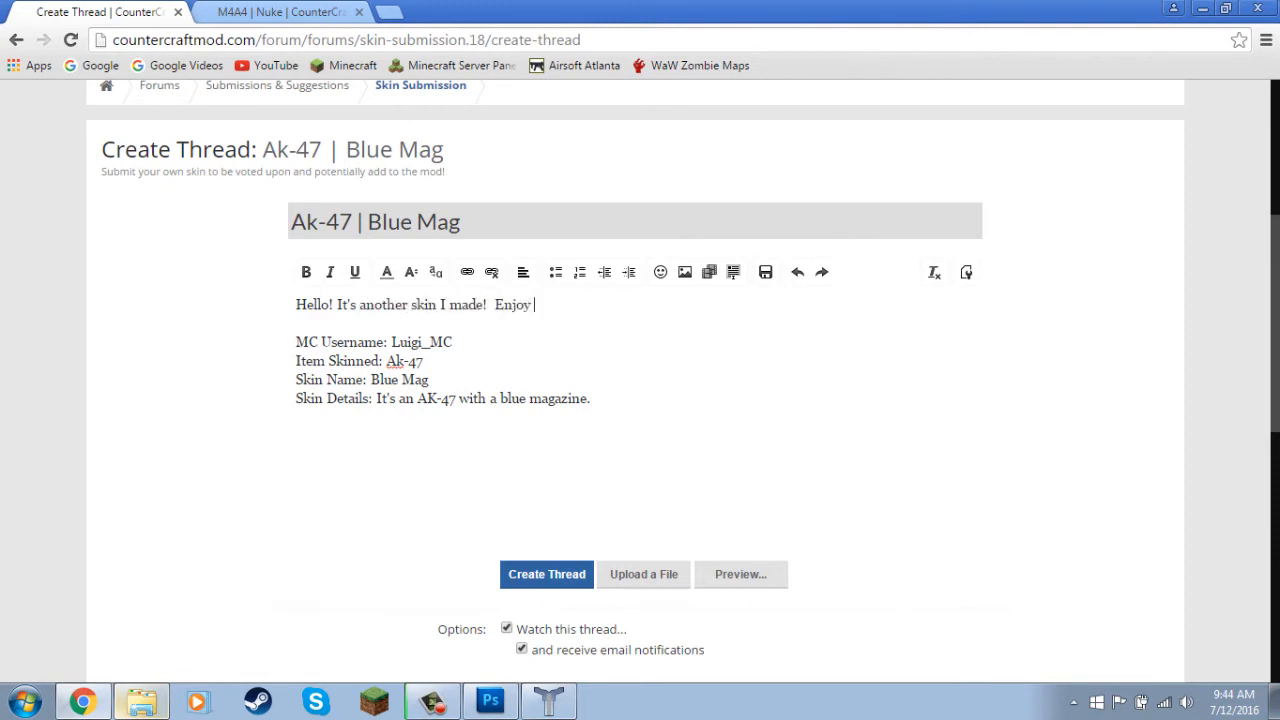
{"action": "type", "text": "it, people!"}
Attach the ak47 blue mag image from the Counter Craft Skins ak47 folder and insert it full size in the message.
{"action": "scroll", "coordinate": [640, 400], "scroll_direction": "down", "scroll_amount": 2}
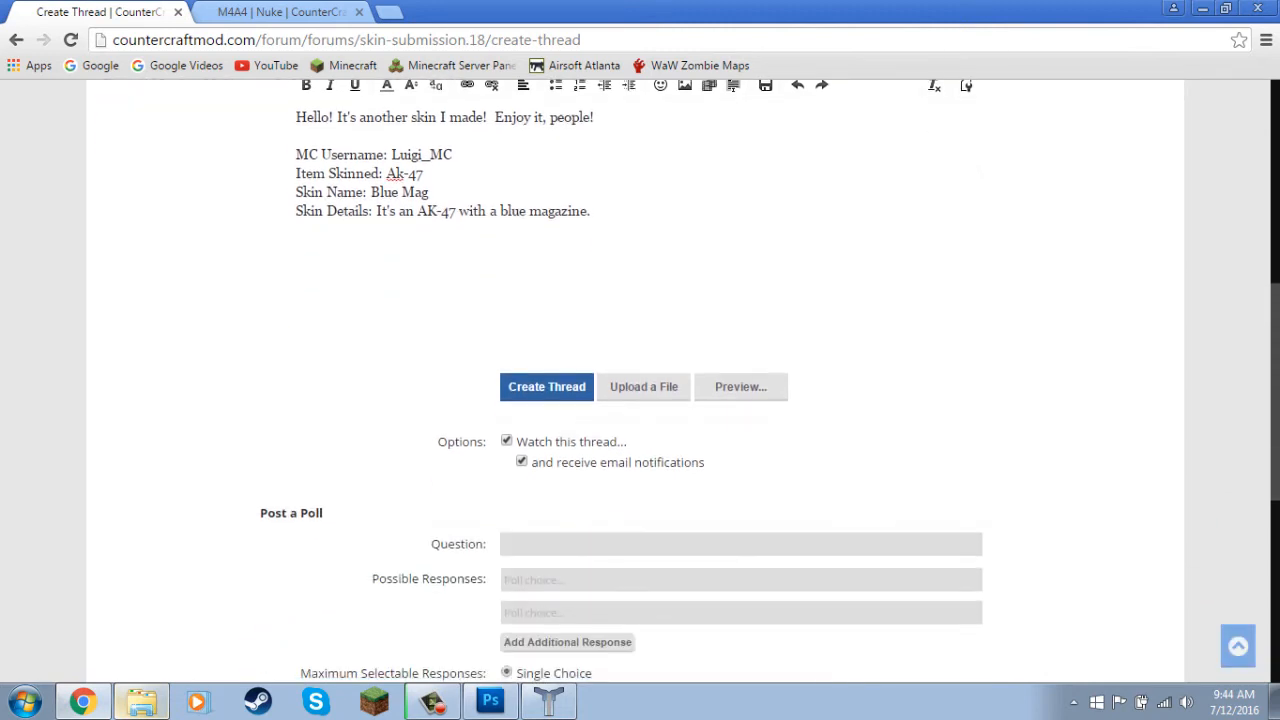
{"action": "key", "text": "Return"}
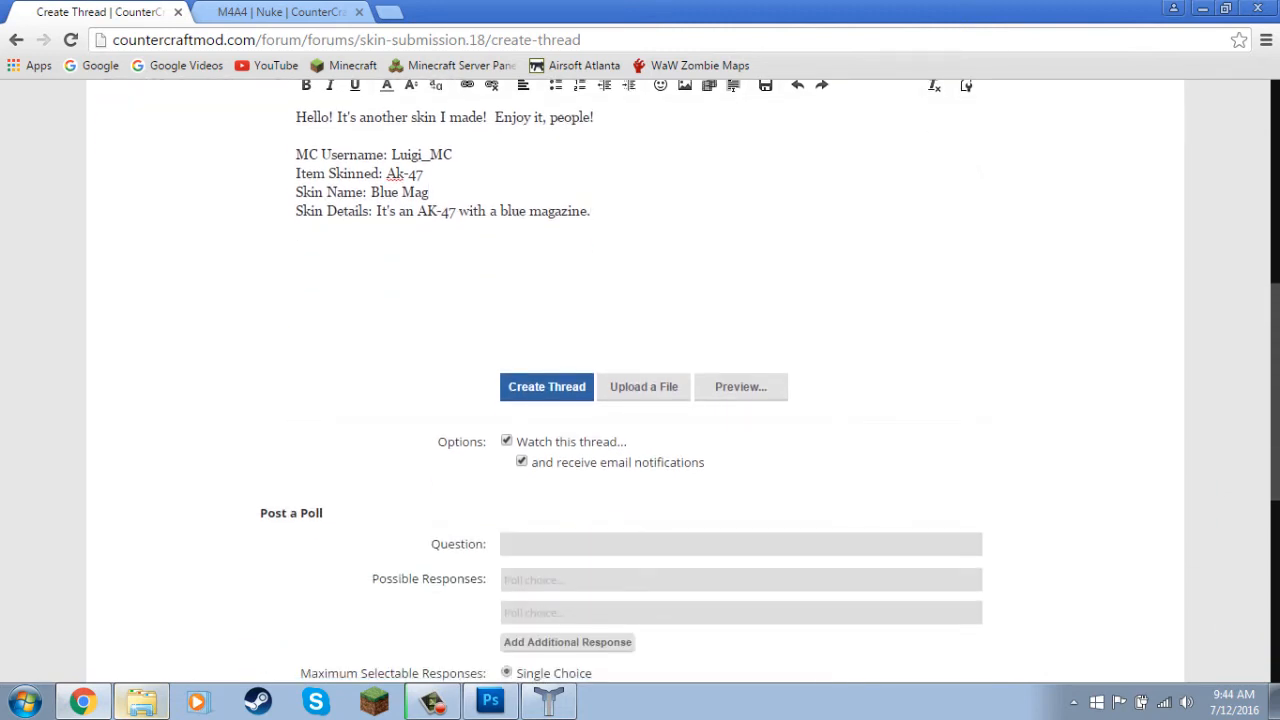
{"action": "left_click", "coordinate": [644, 386]}
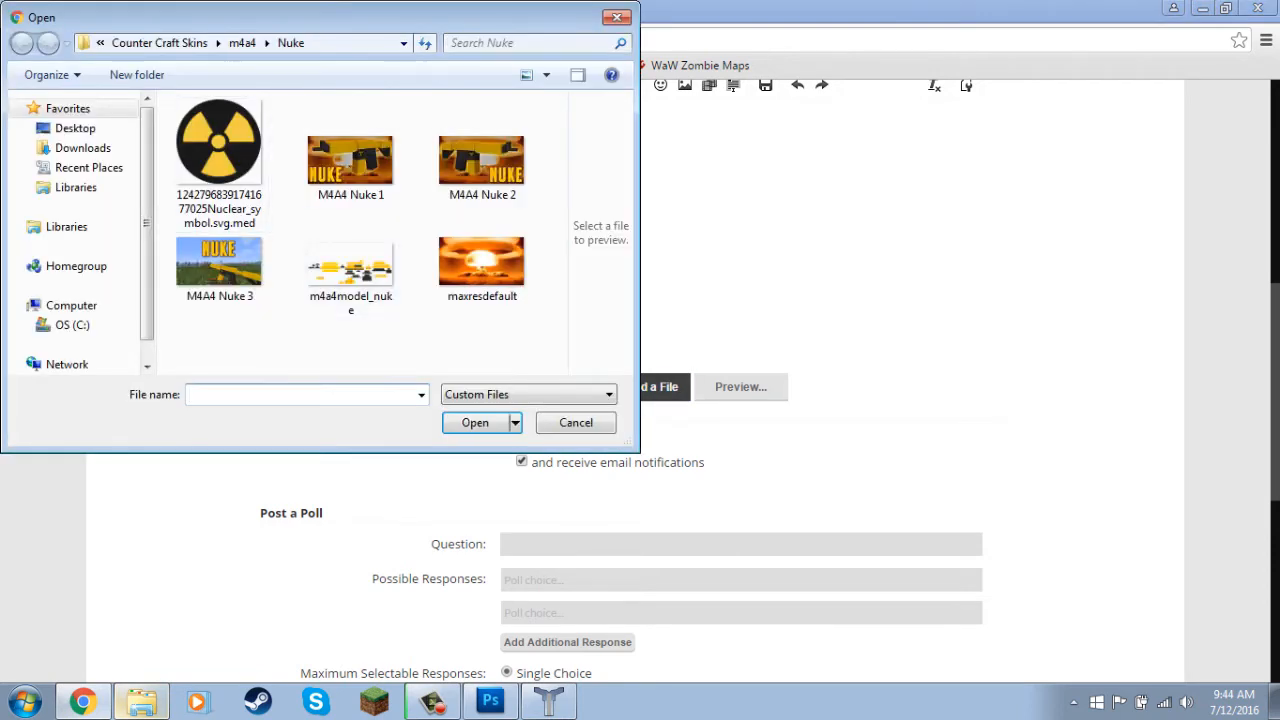
{"action": "left_click", "coordinate": [75, 128]}
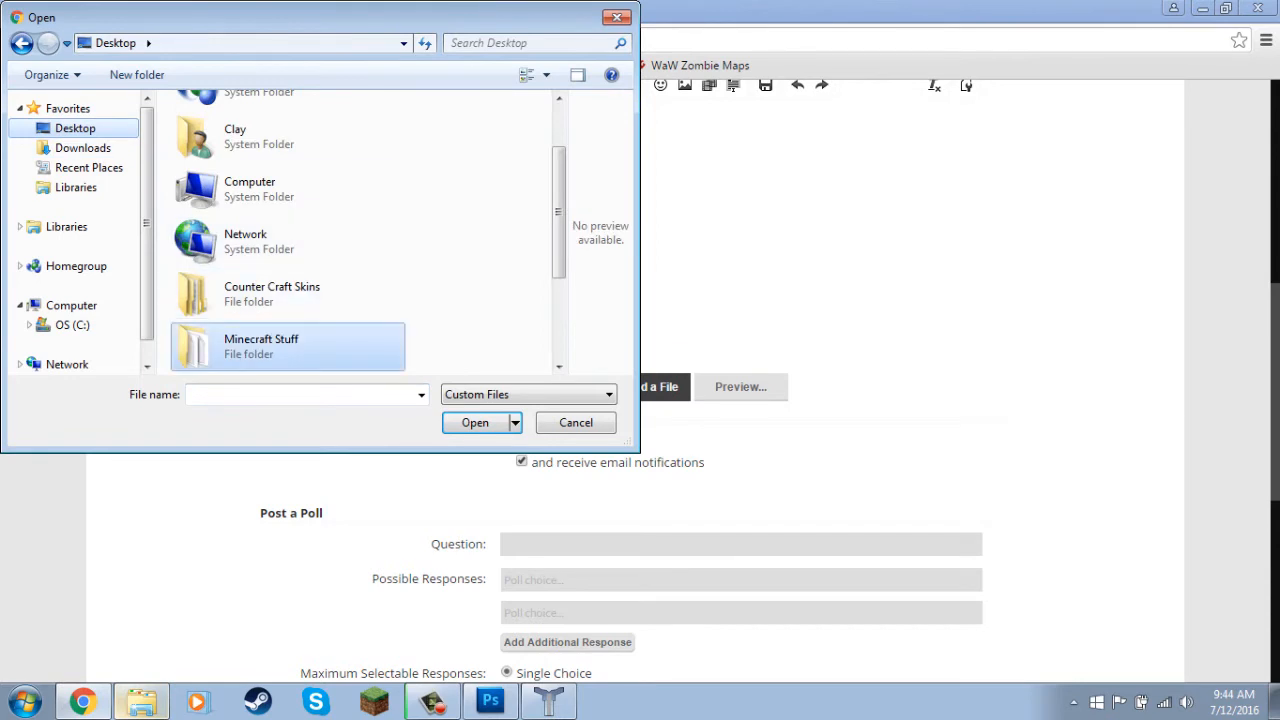
{"action": "double_click", "coordinate": [262, 346]}
{"action": "left_click", "coordinate": [75, 128]}
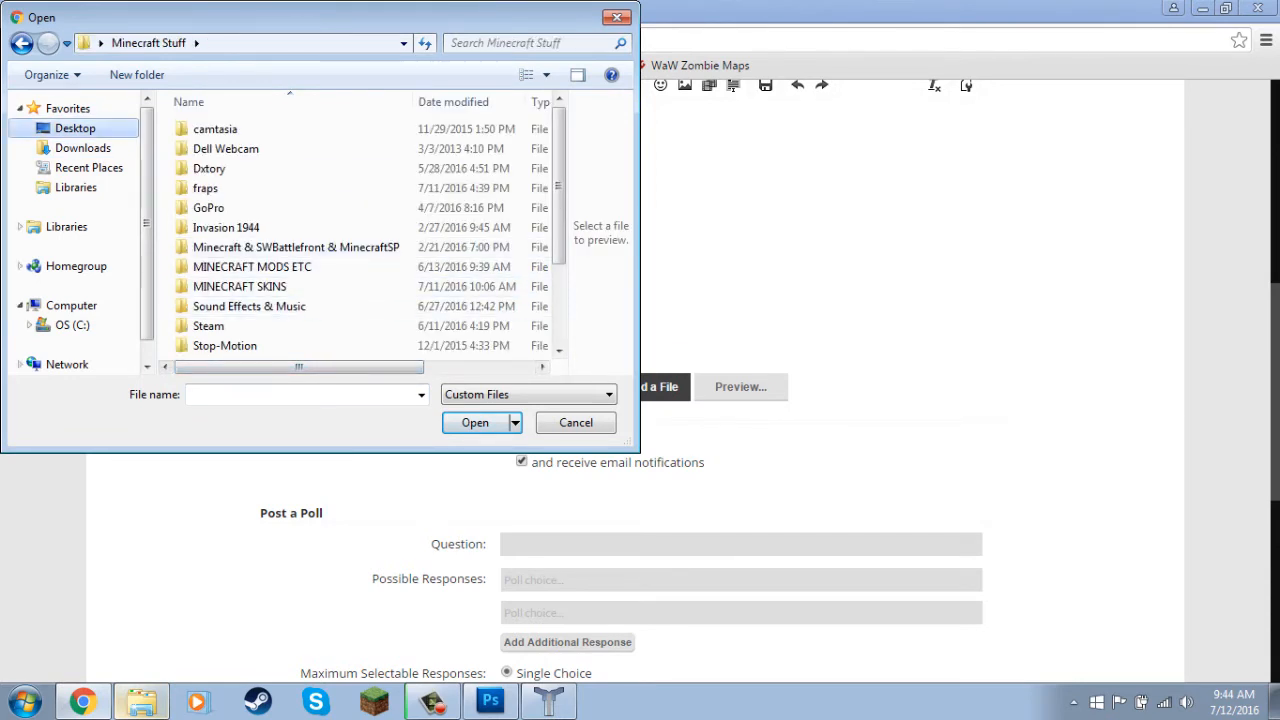
{"action": "double_click", "coordinate": [272, 293]}
{"action": "double_click", "coordinate": [200, 127]}
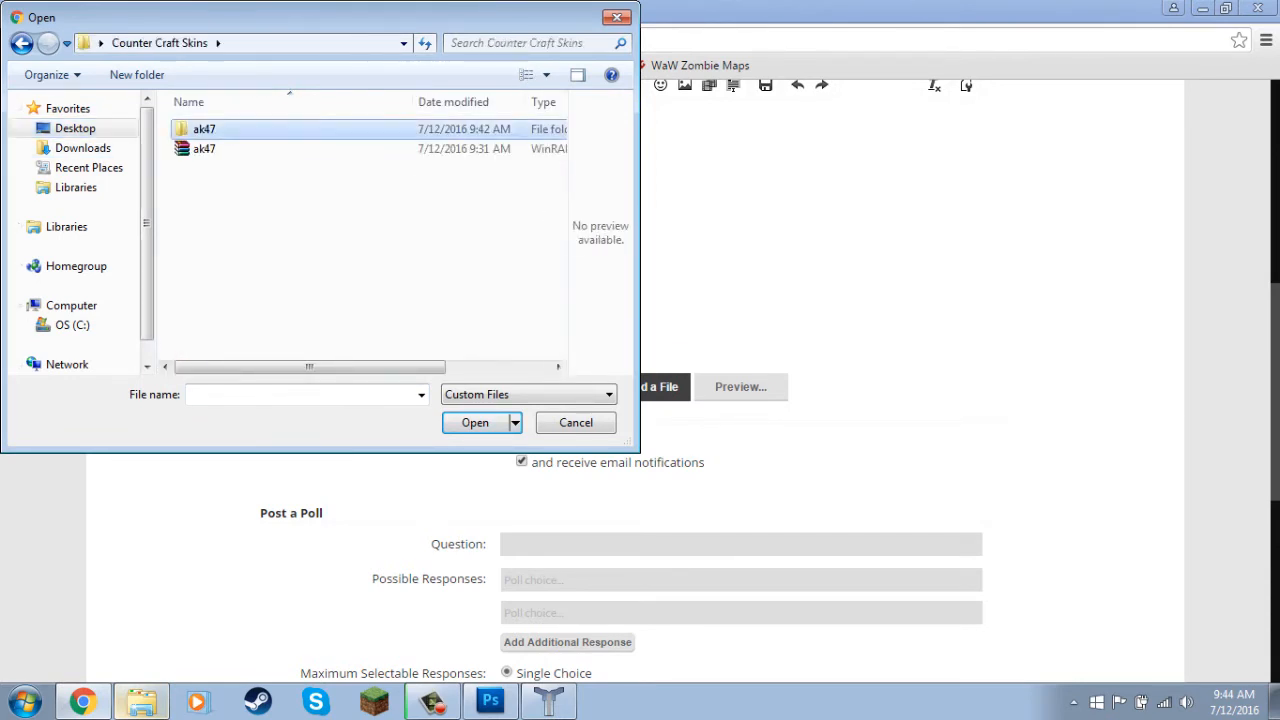
{"action": "double_click", "coordinate": [219, 125]}
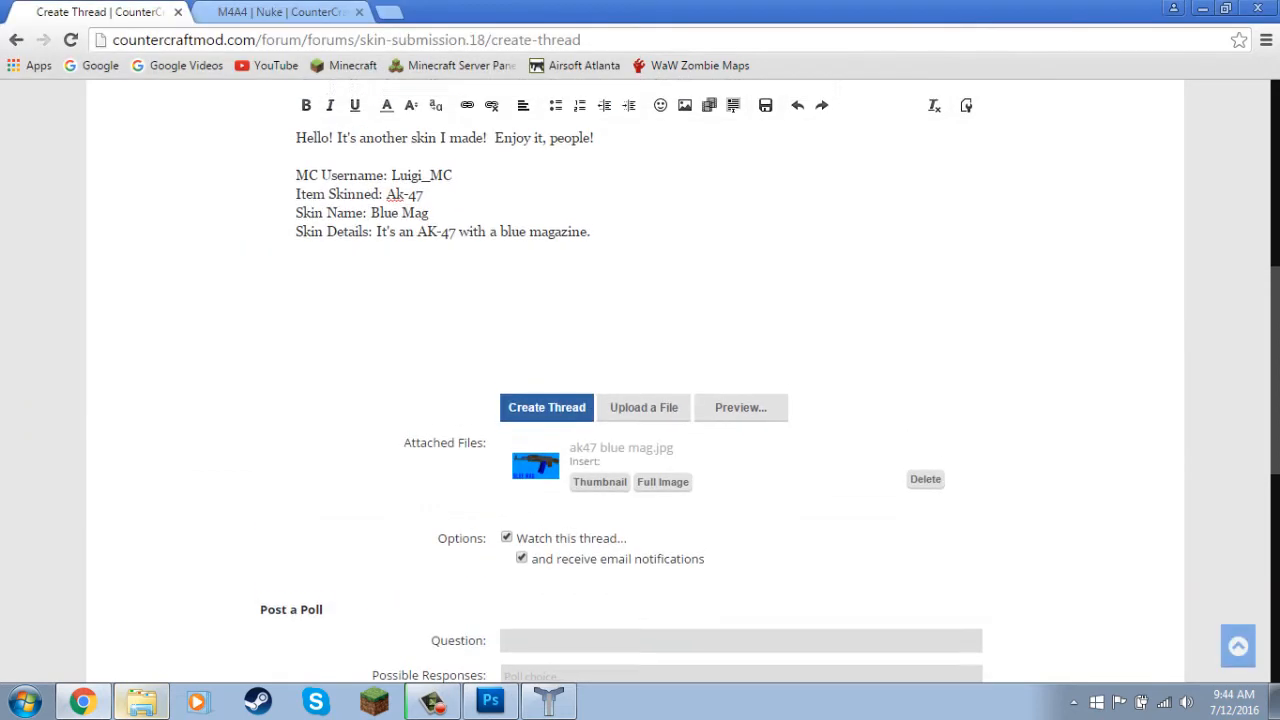
{"action": "left_click", "coordinate": [663, 472]}
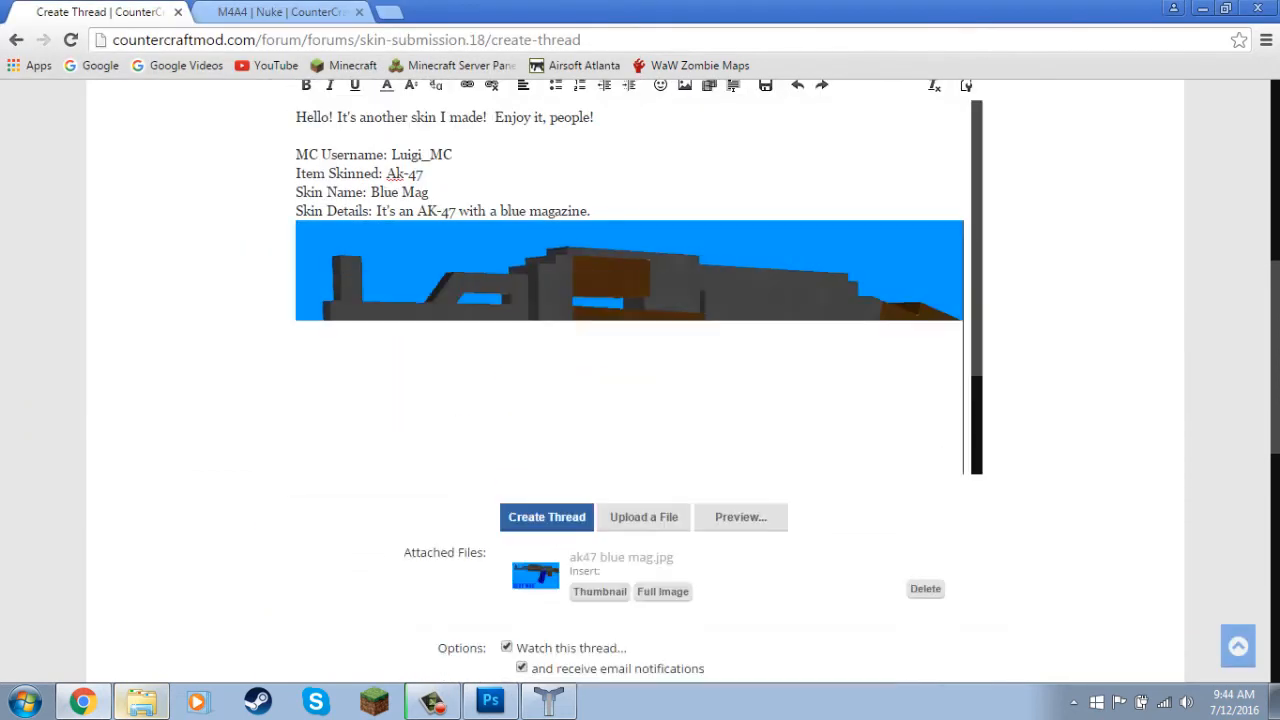
Attach the ak47.png texture file and insert it below the preview image as a thumbnail.
{"action": "scroll", "coordinate": [640, 380], "scroll_direction": "up", "scroll_amount": 2}
{"action": "scroll", "coordinate": [640, 380], "scroll_direction": "down", "scroll_amount": 4}
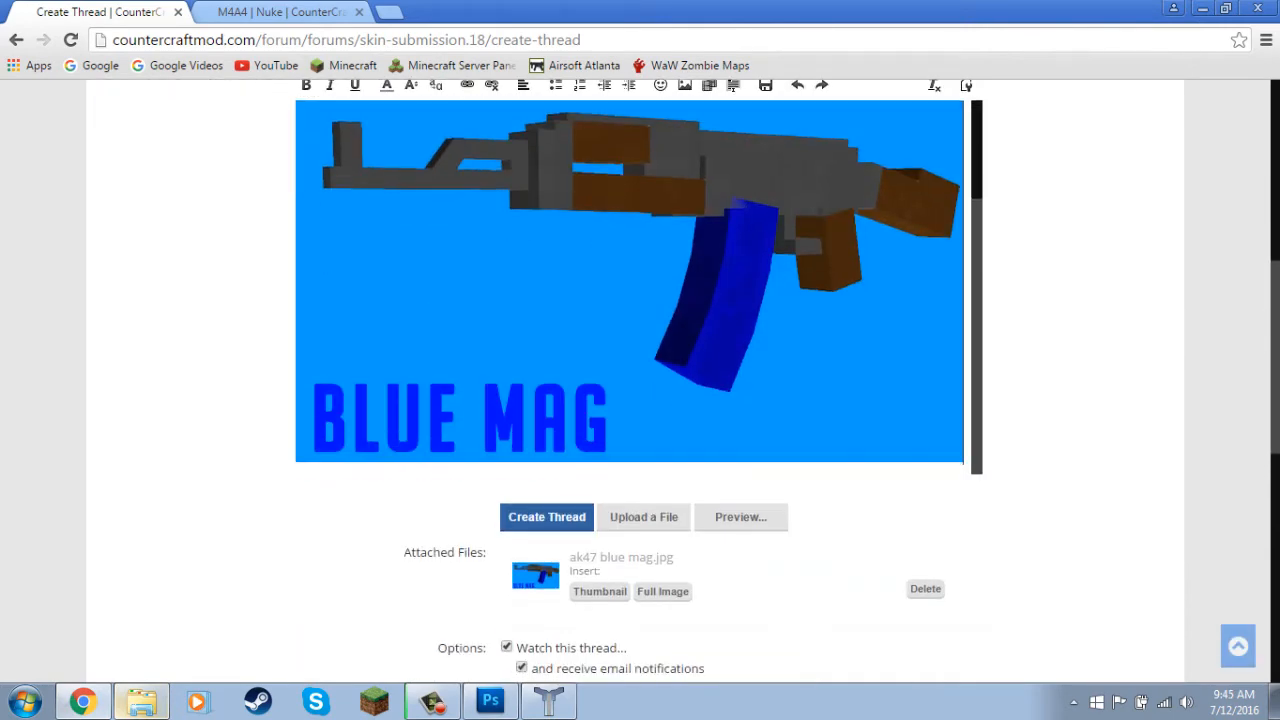
{"action": "scroll", "coordinate": [640, 380], "scroll_direction": "up", "scroll_amount": 1}
{"action": "scroll", "coordinate": [630, 300], "scroll_direction": "up", "scroll_amount": 1}
{"action": "scroll", "coordinate": [640, 380], "scroll_direction": "down", "scroll_amount": 3}
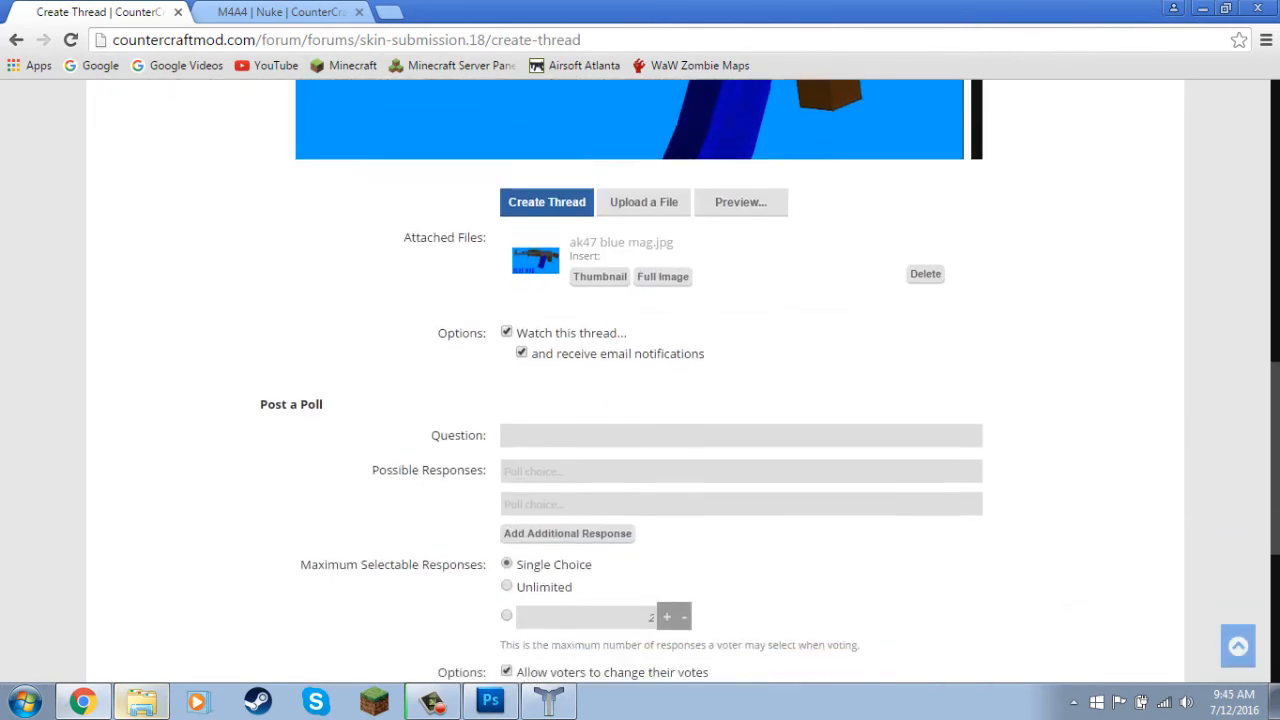
{"action": "scroll", "coordinate": [630, 250], "scroll_direction": "up", "scroll_amount": 1}
{"action": "scroll", "coordinate": [630, 240], "scroll_direction": "down", "scroll_amount": 2}
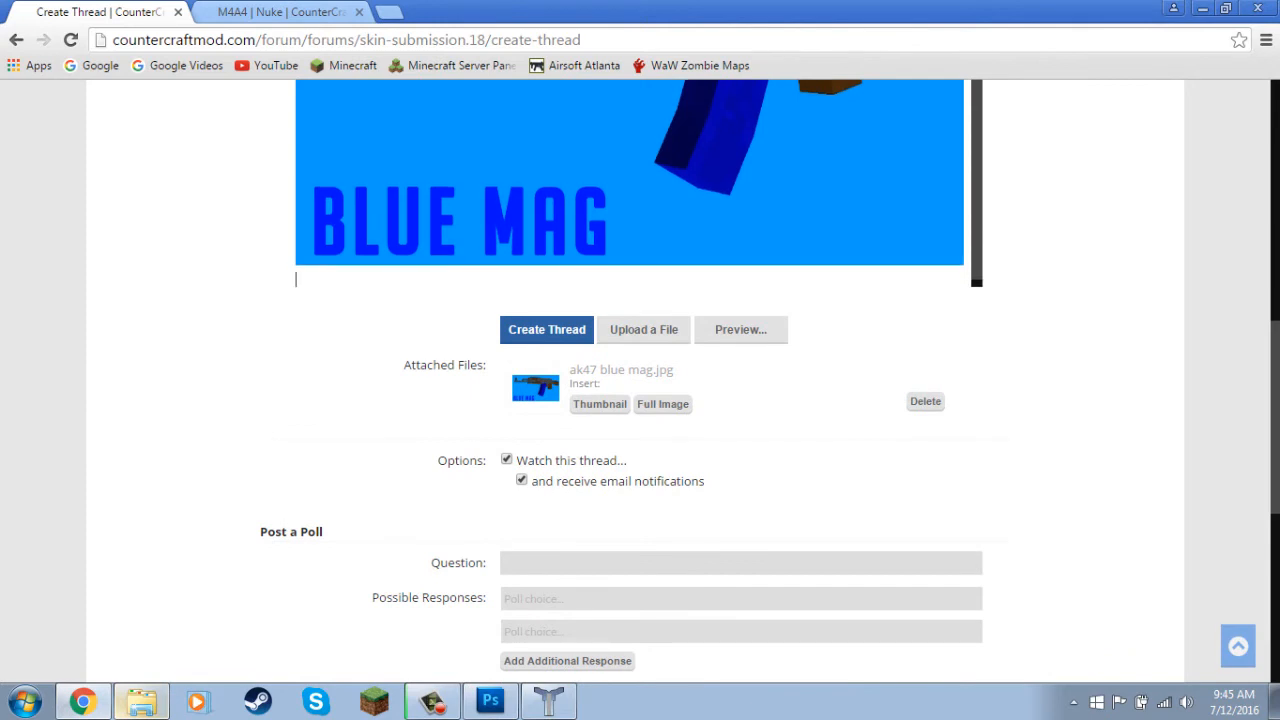
{"action": "left_click", "coordinate": [644, 329]}
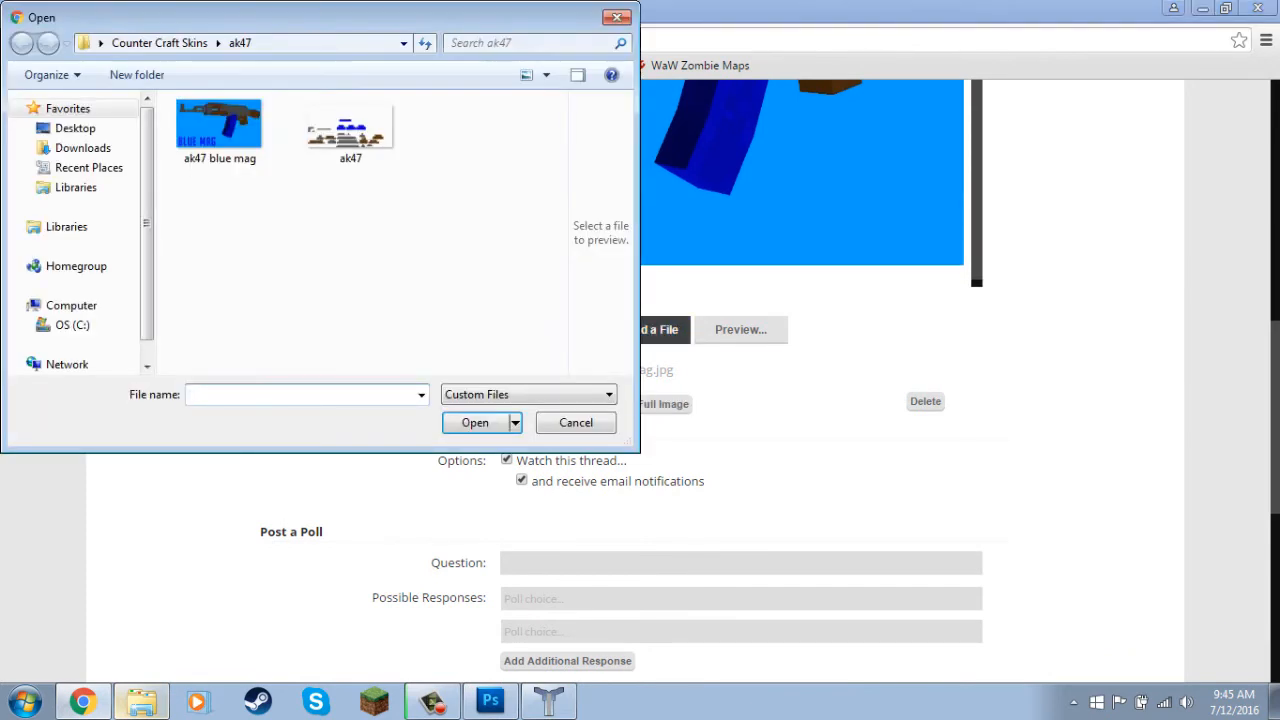
{"action": "double_click", "coordinate": [350, 130]}
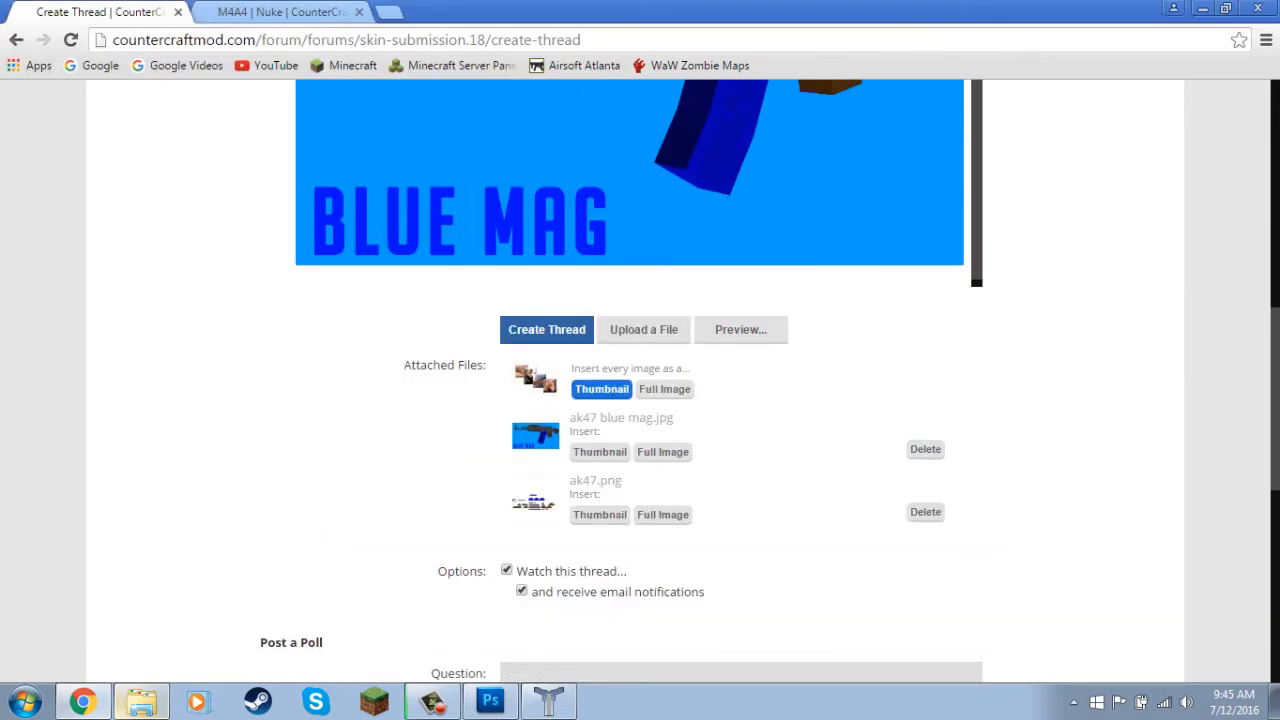
{"action": "left_click", "coordinate": [599, 514]}
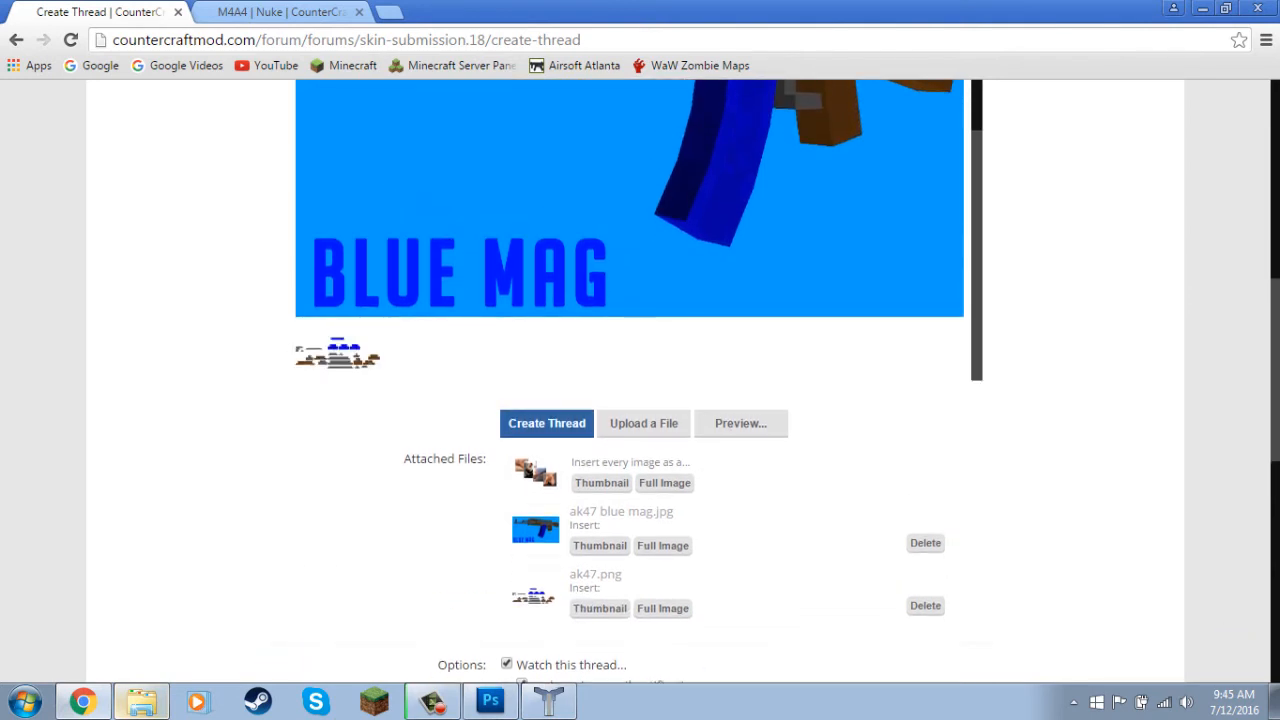
Give the thread's poll the question "Do you like this skin?".
{"action": "scroll", "coordinate": [630, 400], "scroll_direction": "up", "scroll_amount": 6}
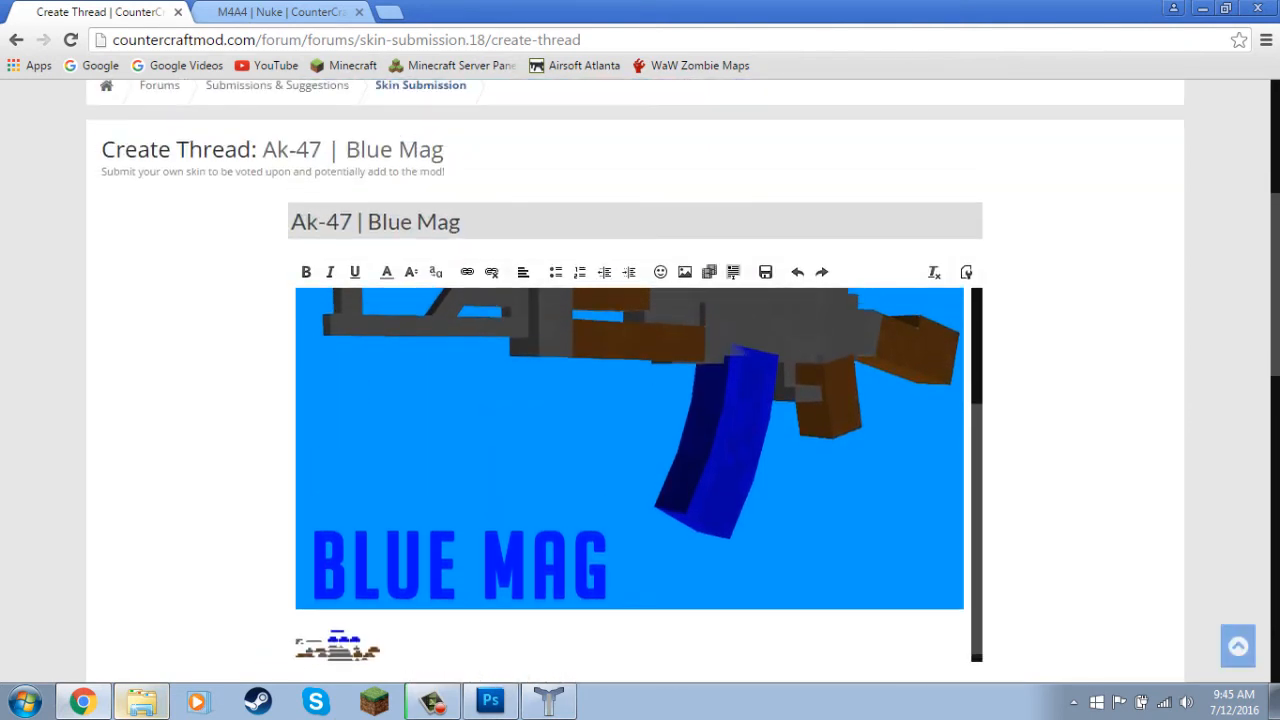
{"action": "scroll", "coordinate": [630, 400], "scroll_direction": "up", "scroll_amount": 1}
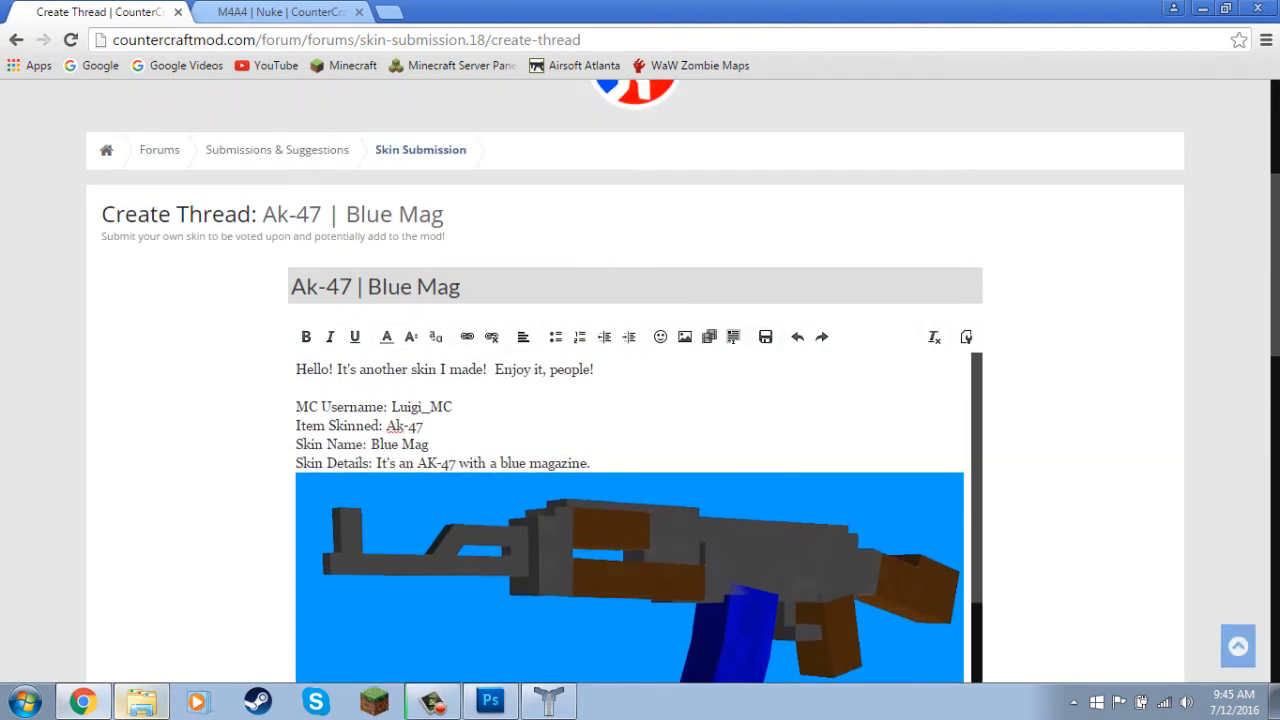
{"action": "scroll", "coordinate": [640, 400], "scroll_direction": "down", "scroll_amount": 15}
{"action": "left_click", "coordinate": [740, 205]}
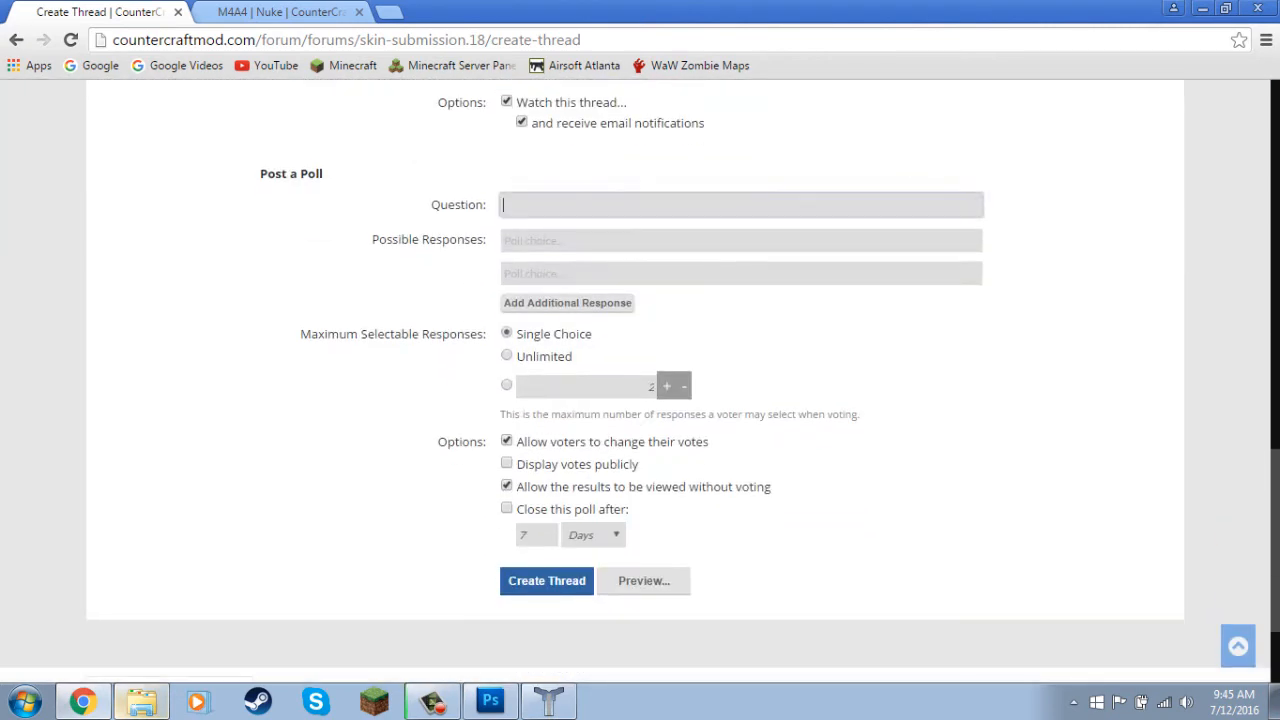
{"action": "type", "text": "Do you like this skin?"}
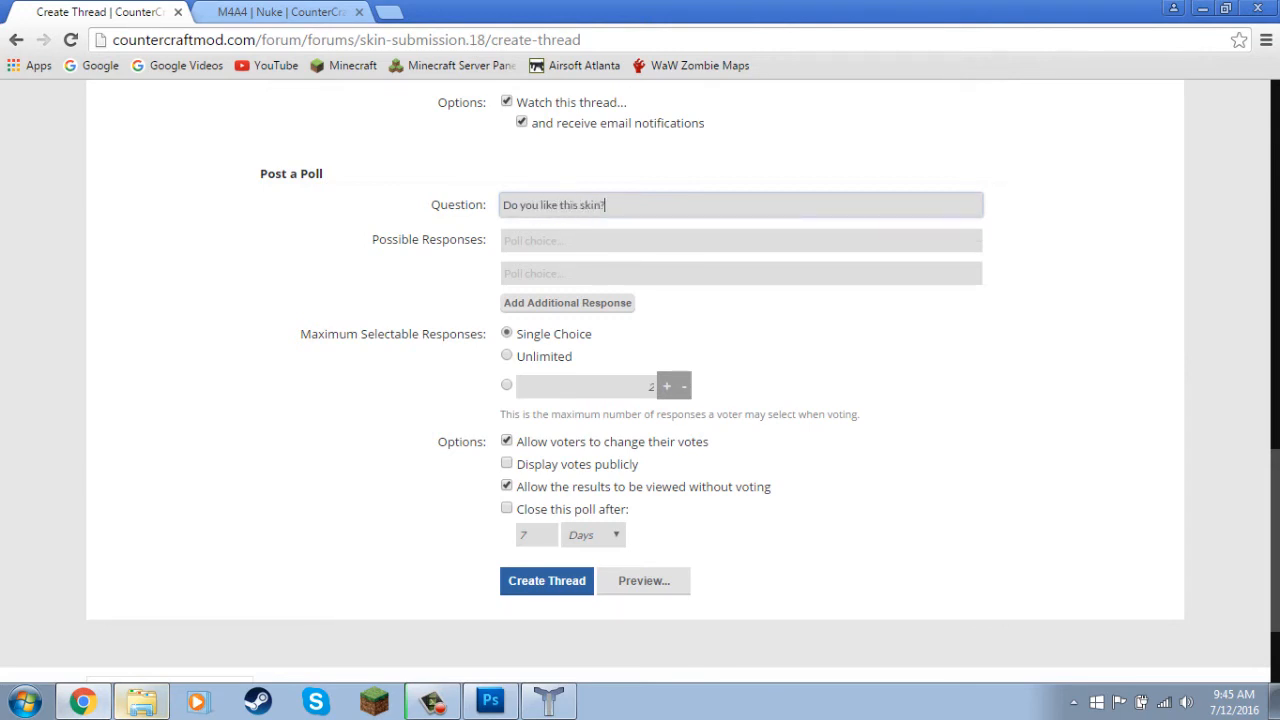
Enter the three poll responses "Yes!", "Maybe" and "No, it's horrible!", adding an extra response field for the third.
{"action": "key", "text": "Tab"}
{"action": "type", "text": "Yes"}
{"action": "key", "text": "Tab"}
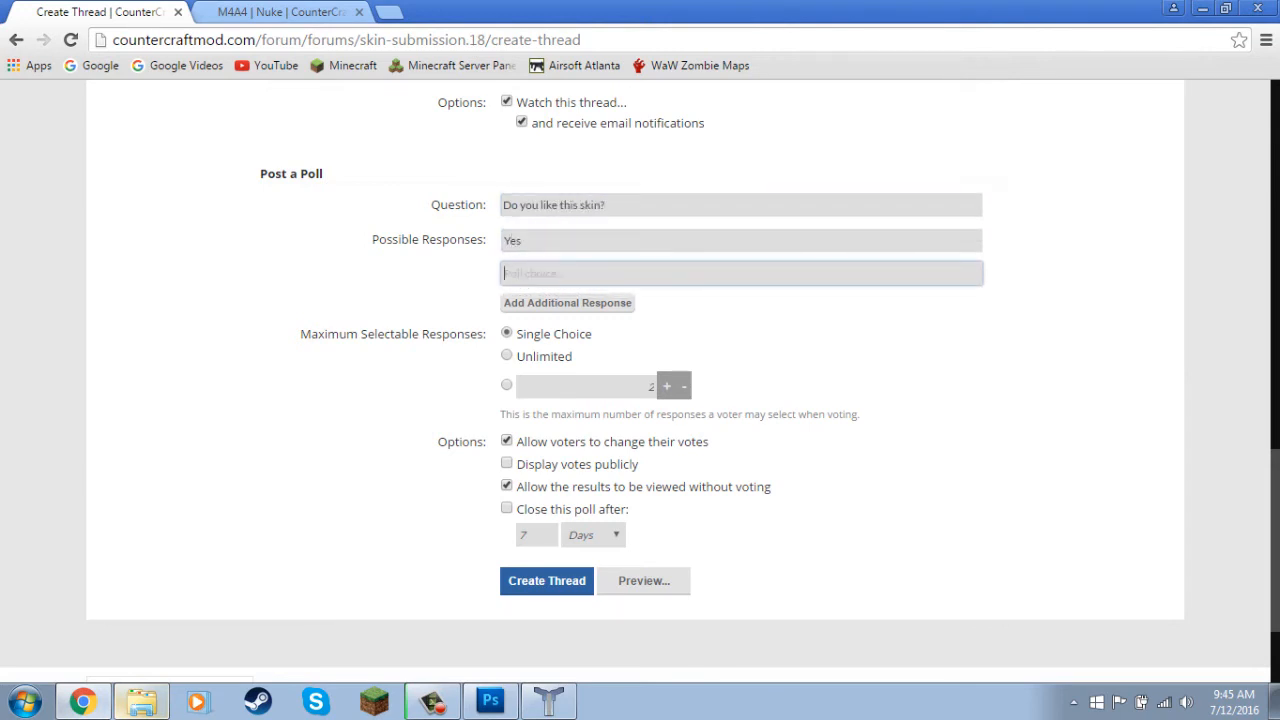
{"action": "type", "text": "Maybe"}
{"action": "key", "text": "BackSpace"}
{"action": "type", "text": "be"}
{"action": "key", "text": "Tab"}
{"action": "key", "text": "Return"}
{"action": "type", "text": "No, it's horrible!"}
{"action": "left_click", "coordinate": [540, 241]}
{"action": "type", "text": "!"}
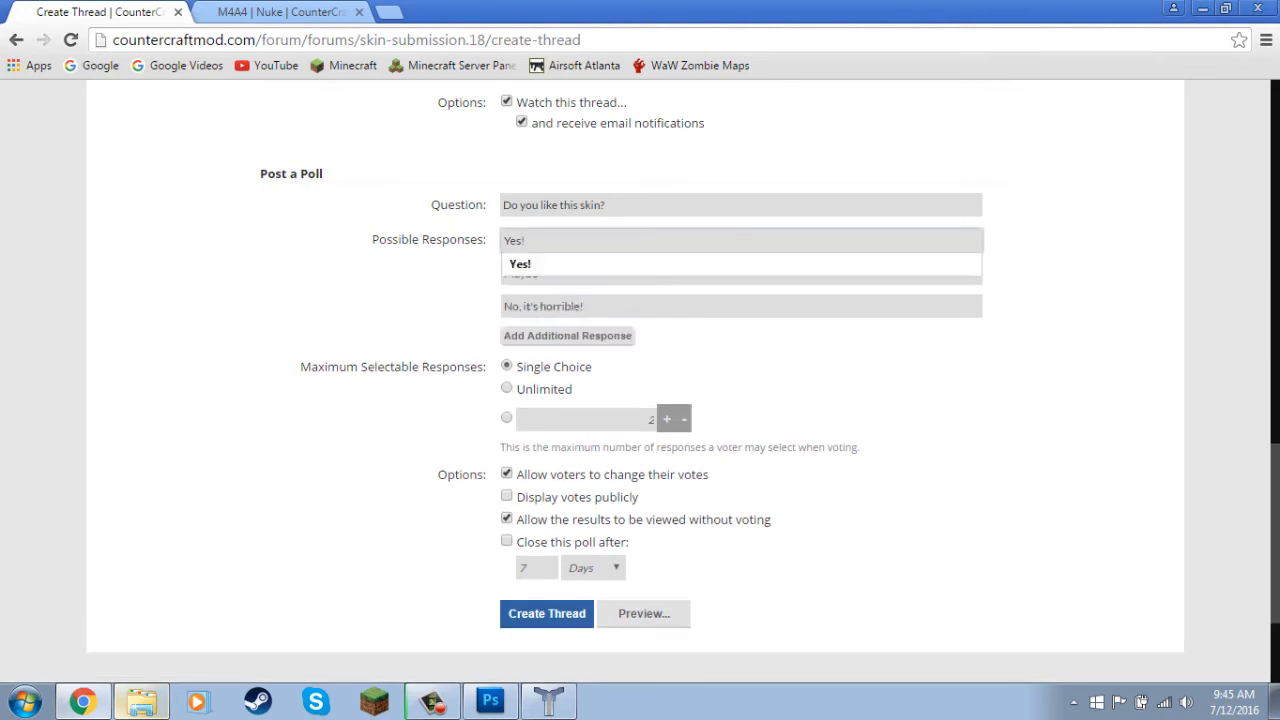
Review the drafted thread's title, message, images, attachments and poll settings.
{"action": "scroll", "coordinate": [640, 380], "scroll_direction": "down", "scroll_amount": 1}
{"action": "scroll", "coordinate": [640, 380], "scroll_direction": "up", "scroll_amount": 5}
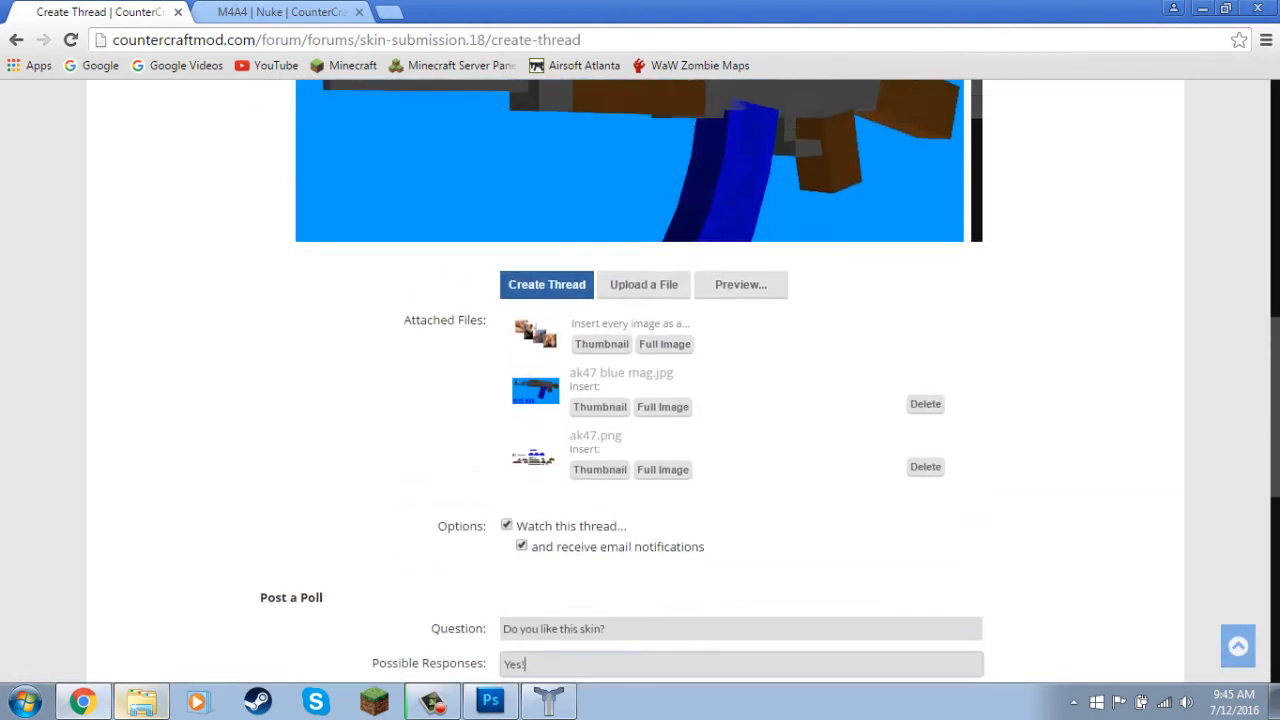
{"action": "scroll", "coordinate": [640, 380], "scroll_direction": "up", "scroll_amount": 6}
{"action": "scroll", "coordinate": [640, 380], "scroll_direction": "down", "scroll_amount": 8}
{"action": "scroll", "coordinate": [640, 380], "scroll_direction": "down", "scroll_amount": 4}
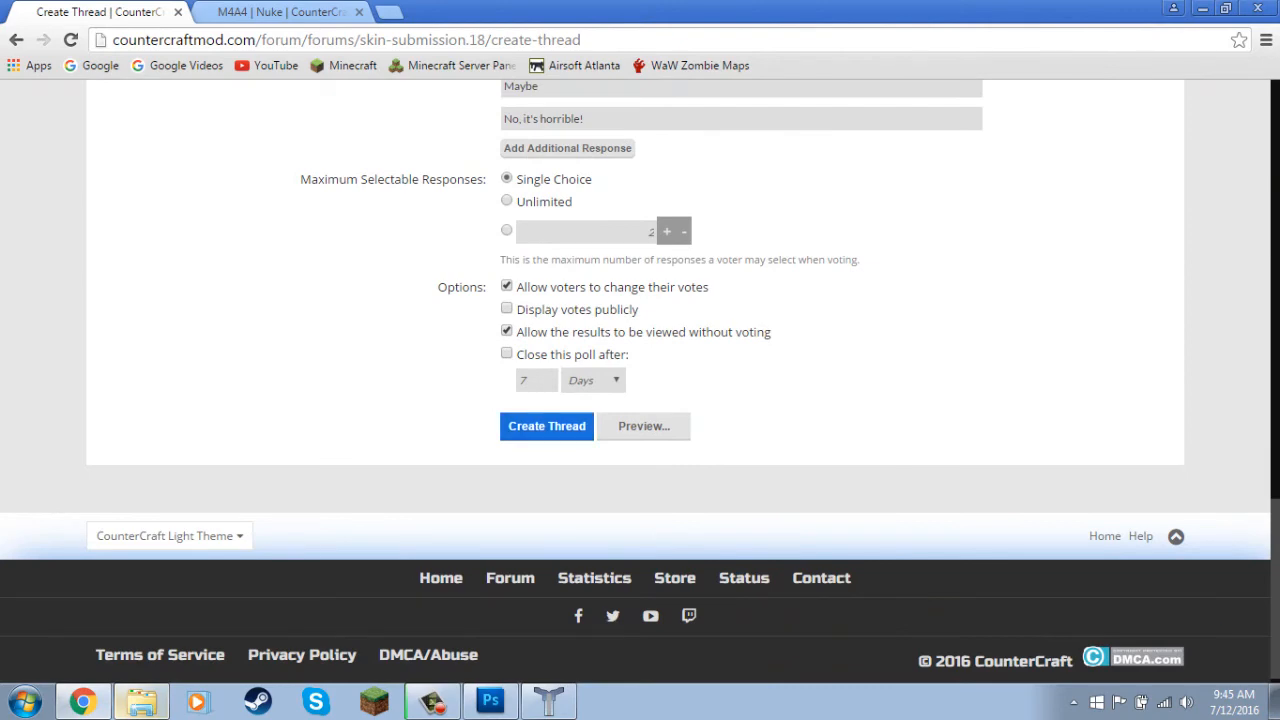
{"action": "scroll", "coordinate": [640, 380], "scroll_direction": "up", "scroll_amount": 10}
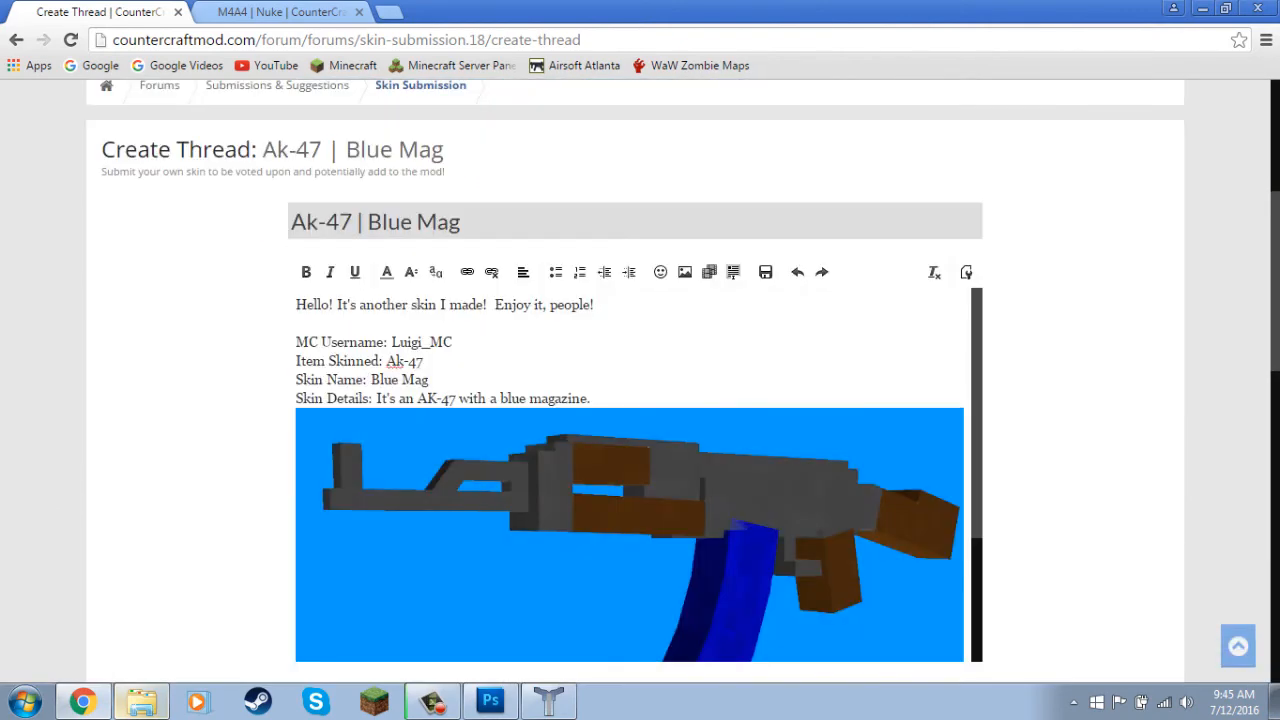
{"action": "scroll", "coordinate": [629, 480], "scroll_direction": "down", "scroll_amount": 3}
{"action": "scroll", "coordinate": [629, 480], "scroll_direction": "up", "scroll_amount": 3}
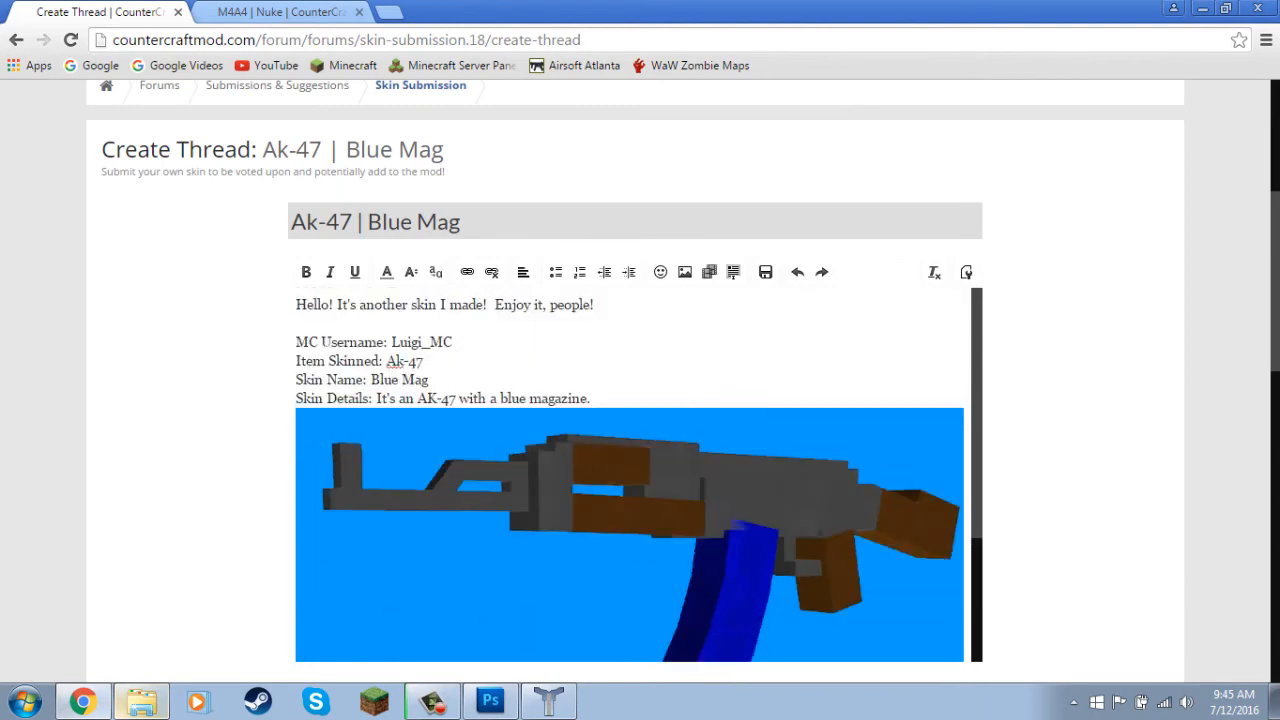
{"action": "scroll", "coordinate": [640, 380], "scroll_direction": "down", "scroll_amount": 1}
{"action": "scroll", "coordinate": [640, 380], "scroll_direction": "up", "scroll_amount": 1}
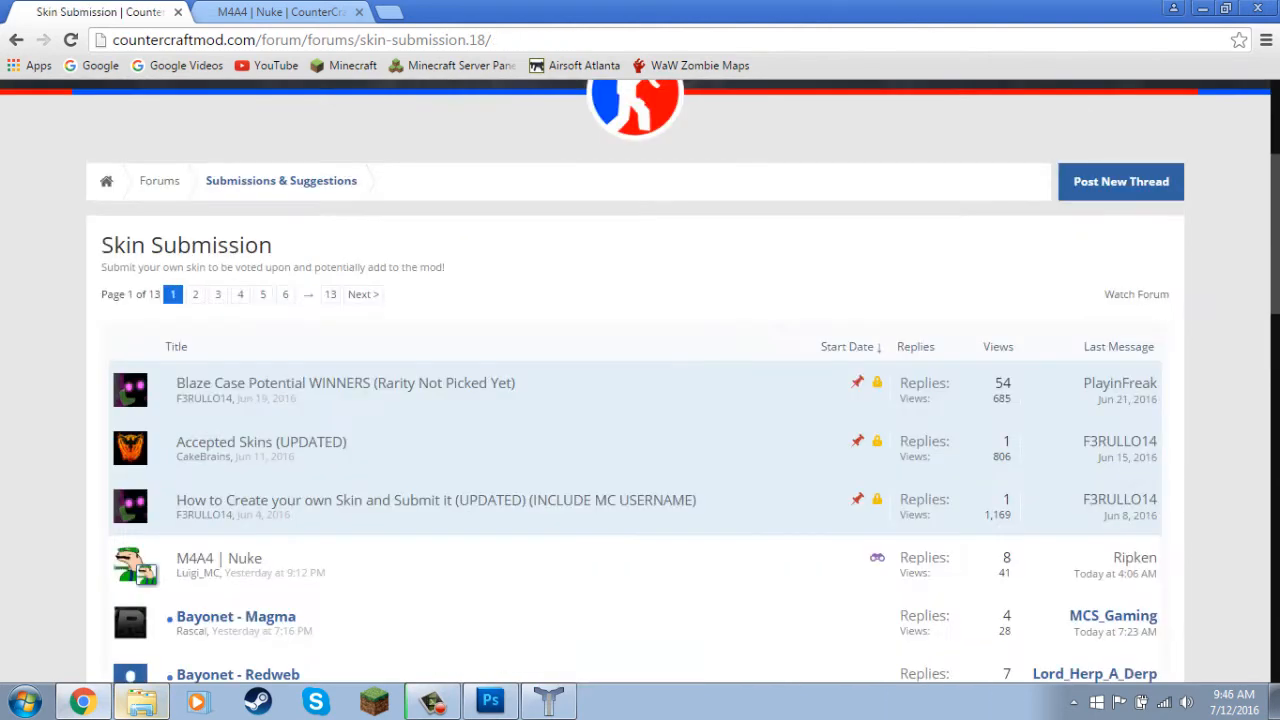
{"action": "scroll", "coordinate": [219, 371], "scroll_direction": "down", "scroll_amount": 2}
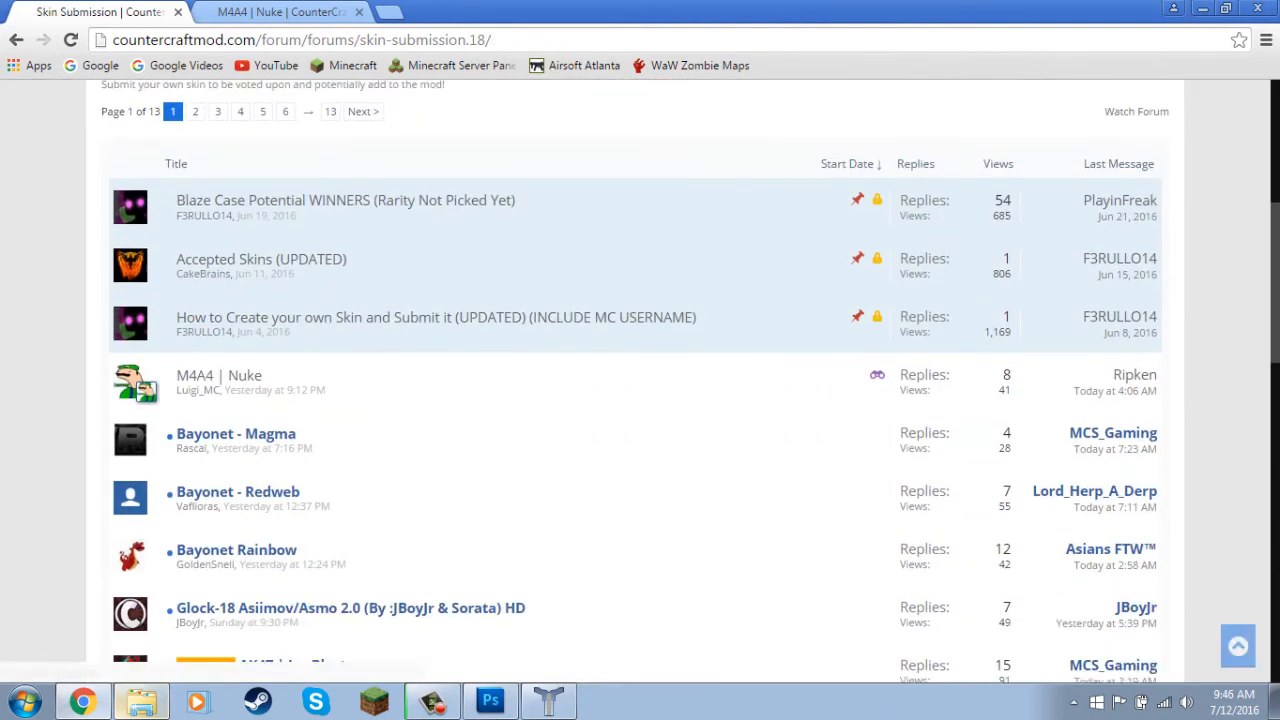
Open the earlier M4A4 | Nuke thread from the Skin Submission forum and examine its submission details and preview image.
{"action": "left_click", "coordinate": [219, 371]}
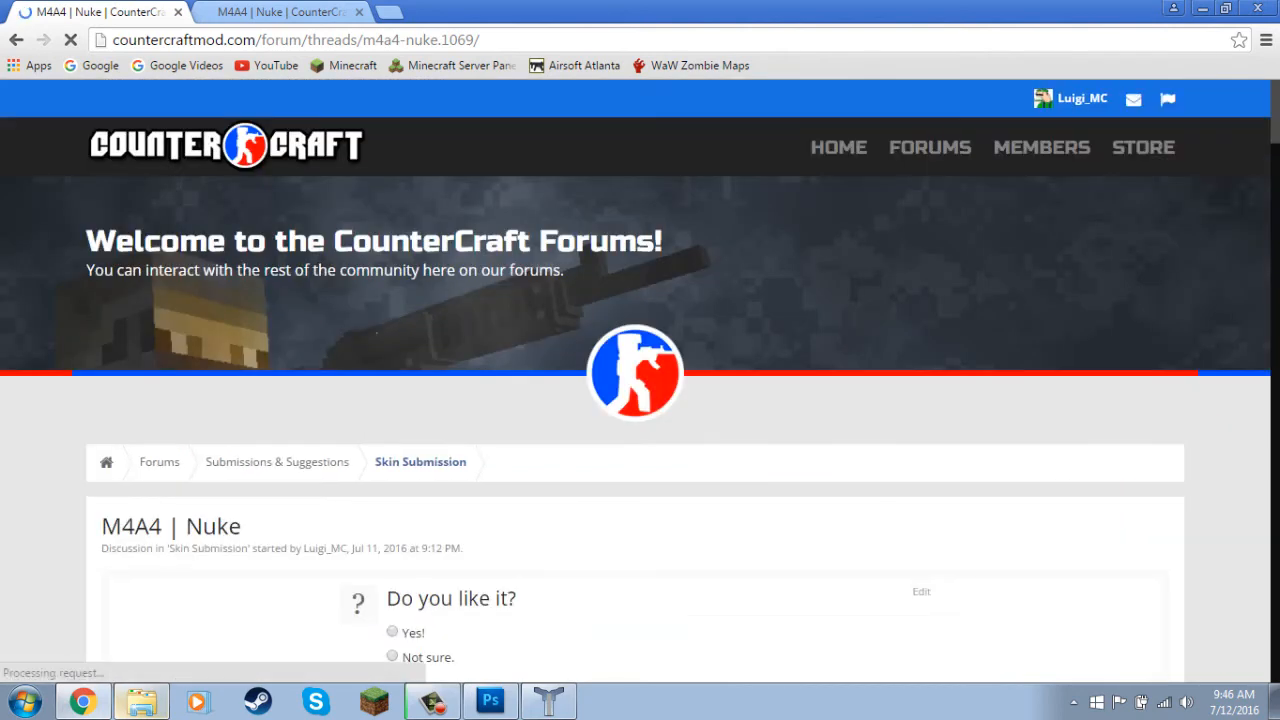
{"action": "scroll", "coordinate": [640, 380], "scroll_direction": "down", "scroll_amount": 8}
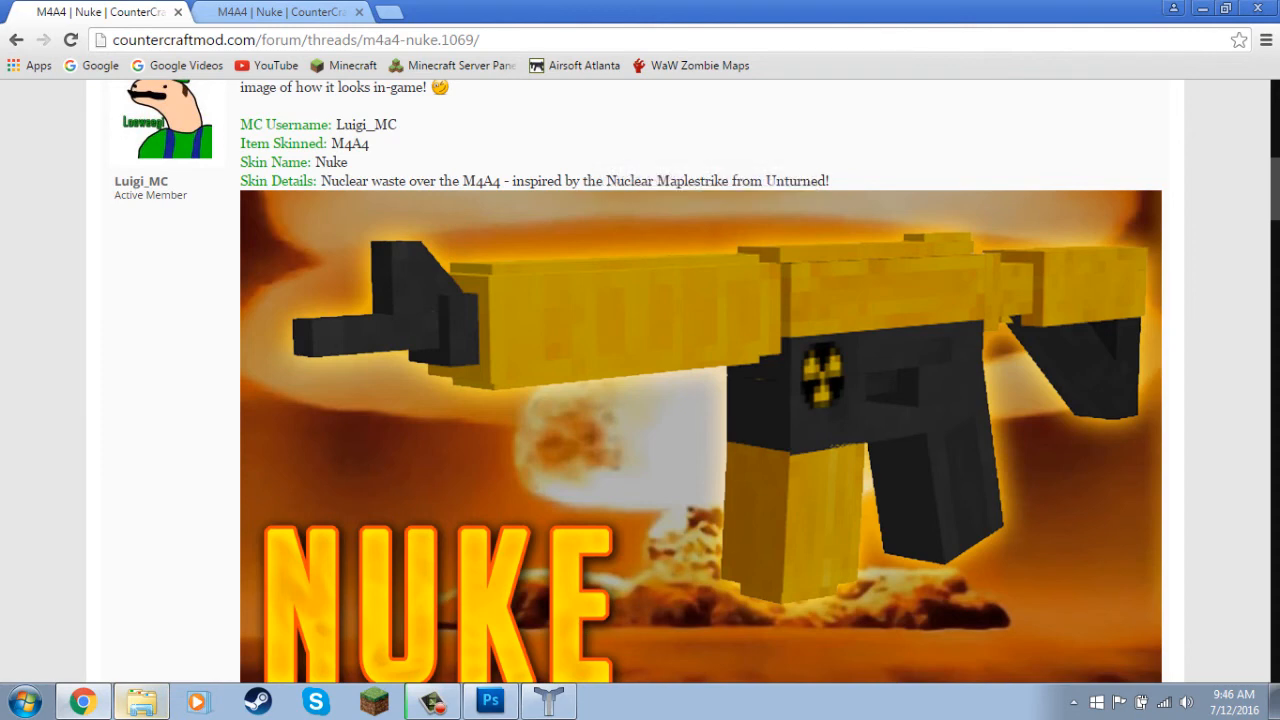
{"action": "scroll", "coordinate": [700, 400], "scroll_direction": "up", "scroll_amount": 1}
{"action": "scroll", "coordinate": [700, 400], "scroll_direction": "down", "scroll_amount": 1}
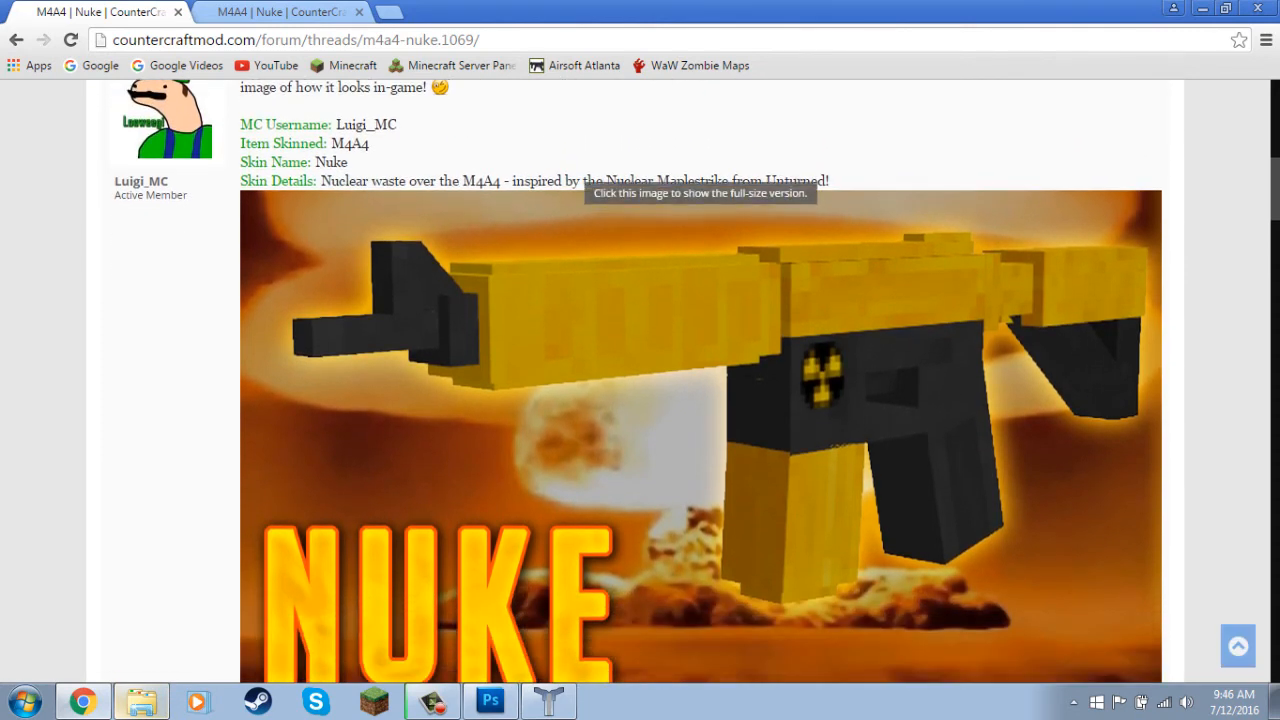
{"action": "scroll", "coordinate": [700, 400], "scroll_direction": "down", "scroll_amount": 10}
{"action": "scroll", "coordinate": [700, 400], "scroll_direction": "up", "scroll_amount": 1}
{"action": "scroll", "coordinate": [700, 400], "scroll_direction": "down", "scroll_amount": 2}
{"action": "scroll", "coordinate": [700, 400], "scroll_direction": "up", "scroll_amount": 12}
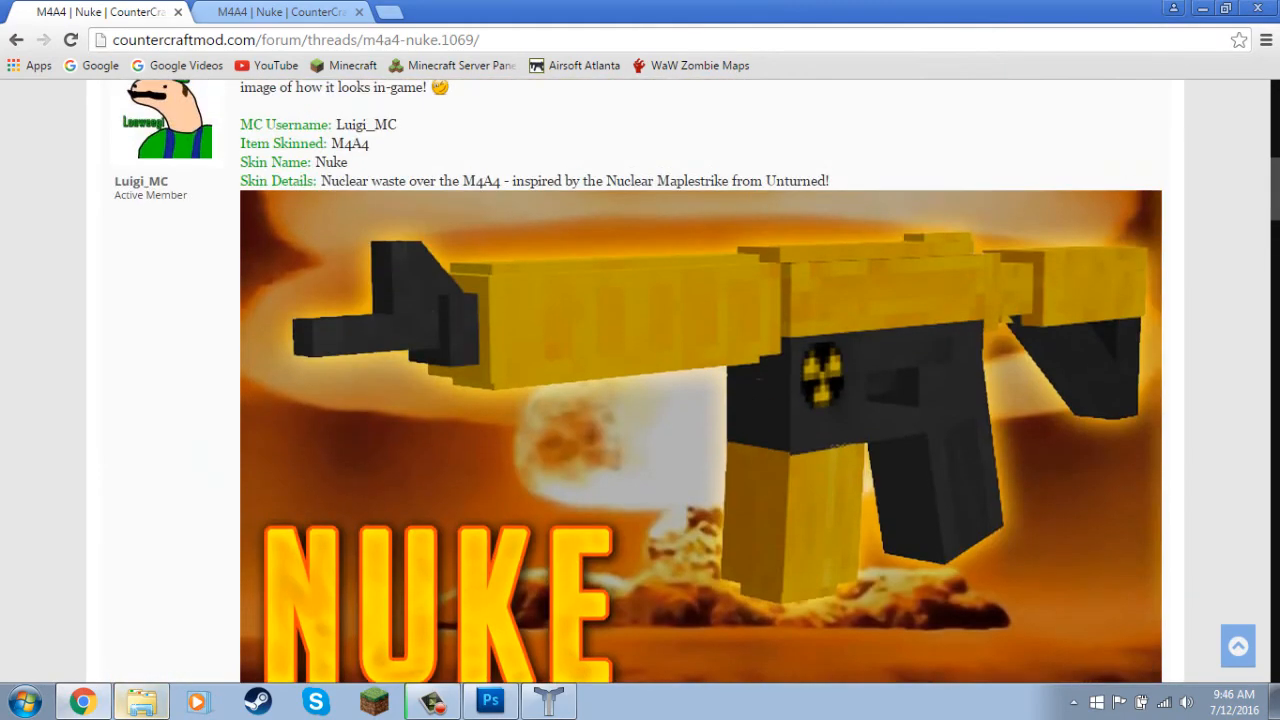
Return from the M4A4 | Nuke thread to the Skin Submission forum and look through its thread list.
{"action": "scroll", "coordinate": [700, 400], "scroll_direction": "up", "scroll_amount": 1}
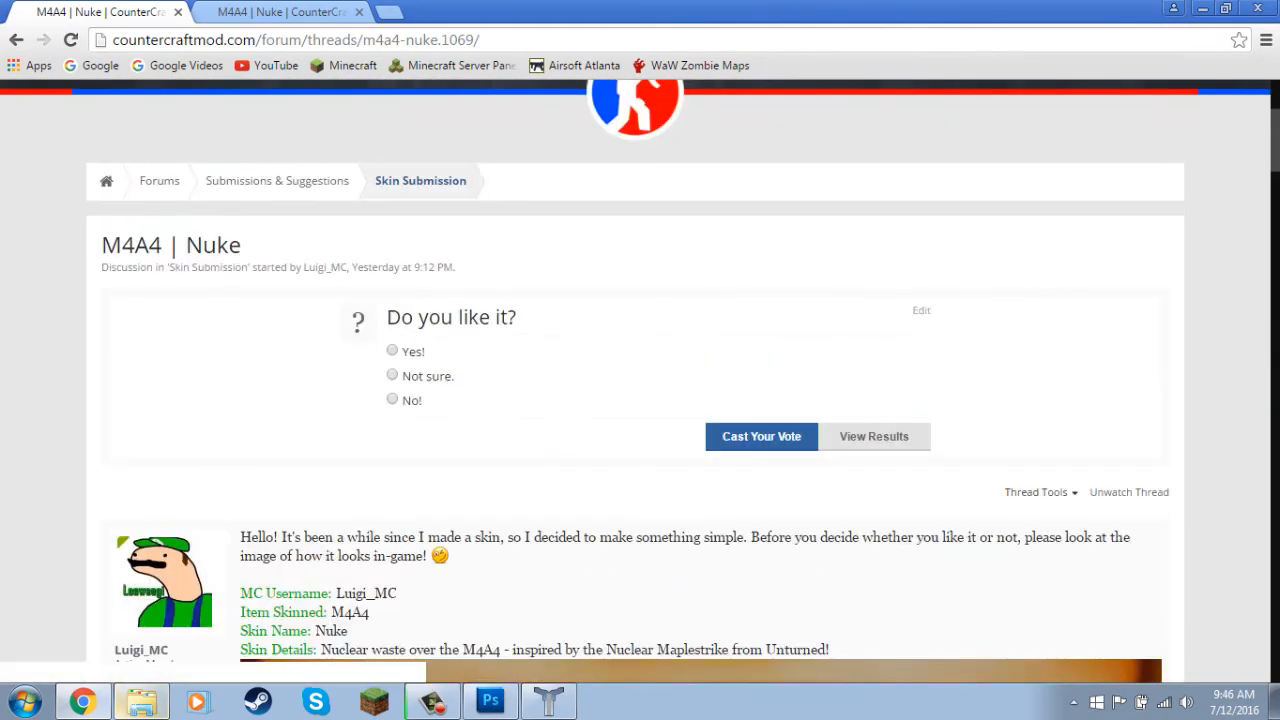
{"action": "left_click", "coordinate": [420, 178]}
{"action": "scroll", "coordinate": [238, 487], "scroll_direction": "down", "scroll_amount": 5}
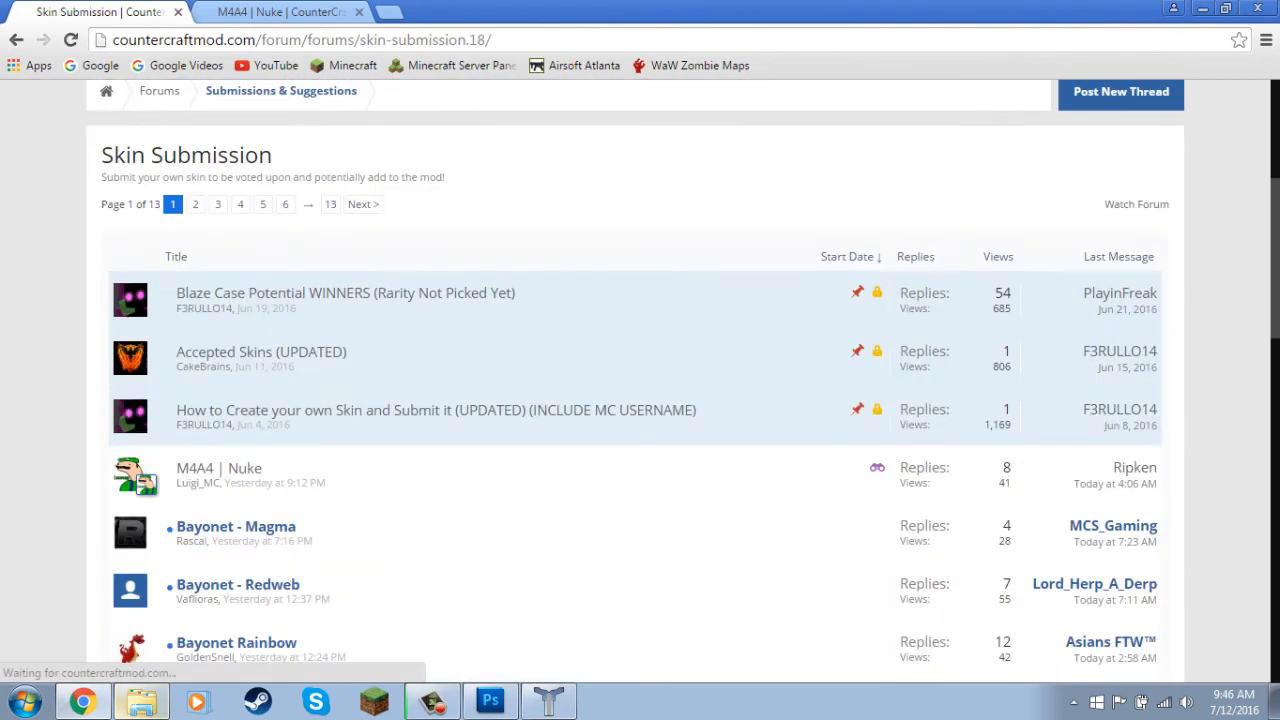
{"action": "scroll", "coordinate": [236, 548], "scroll_direction": "down", "scroll_amount": 1}
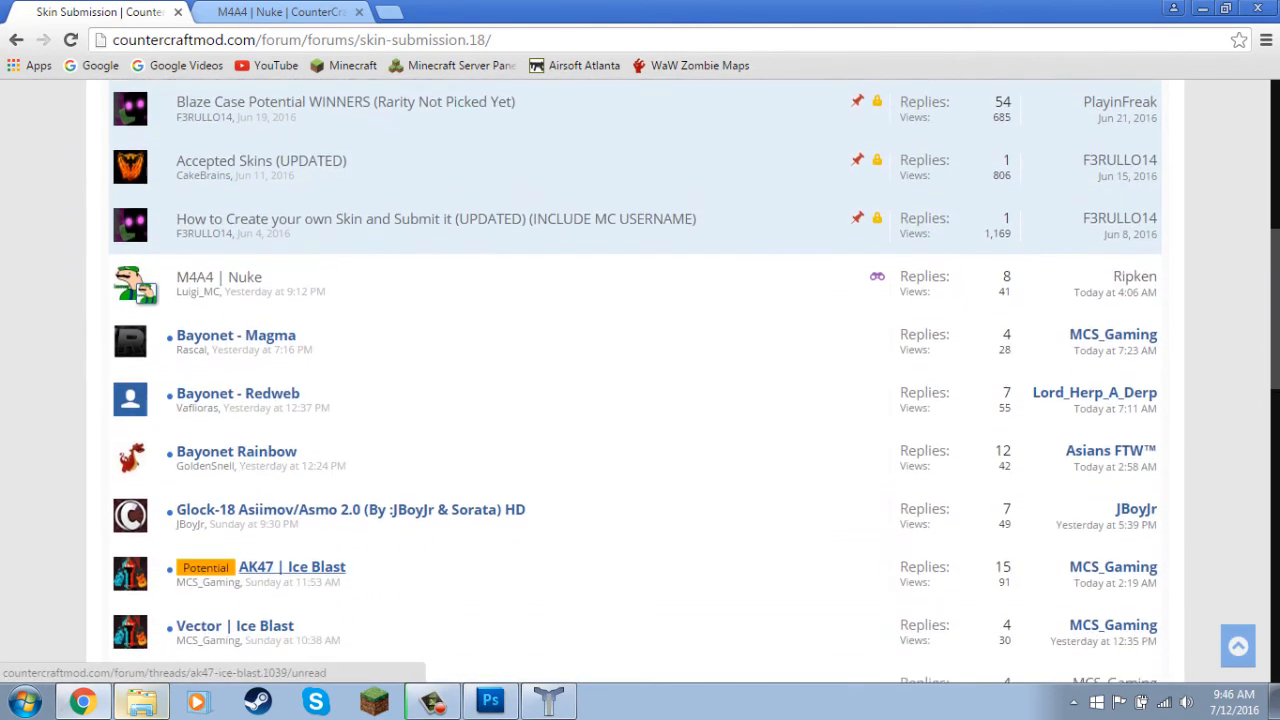
{"action": "scroll", "coordinate": [640, 380], "scroll_direction": "up", "scroll_amount": 5}
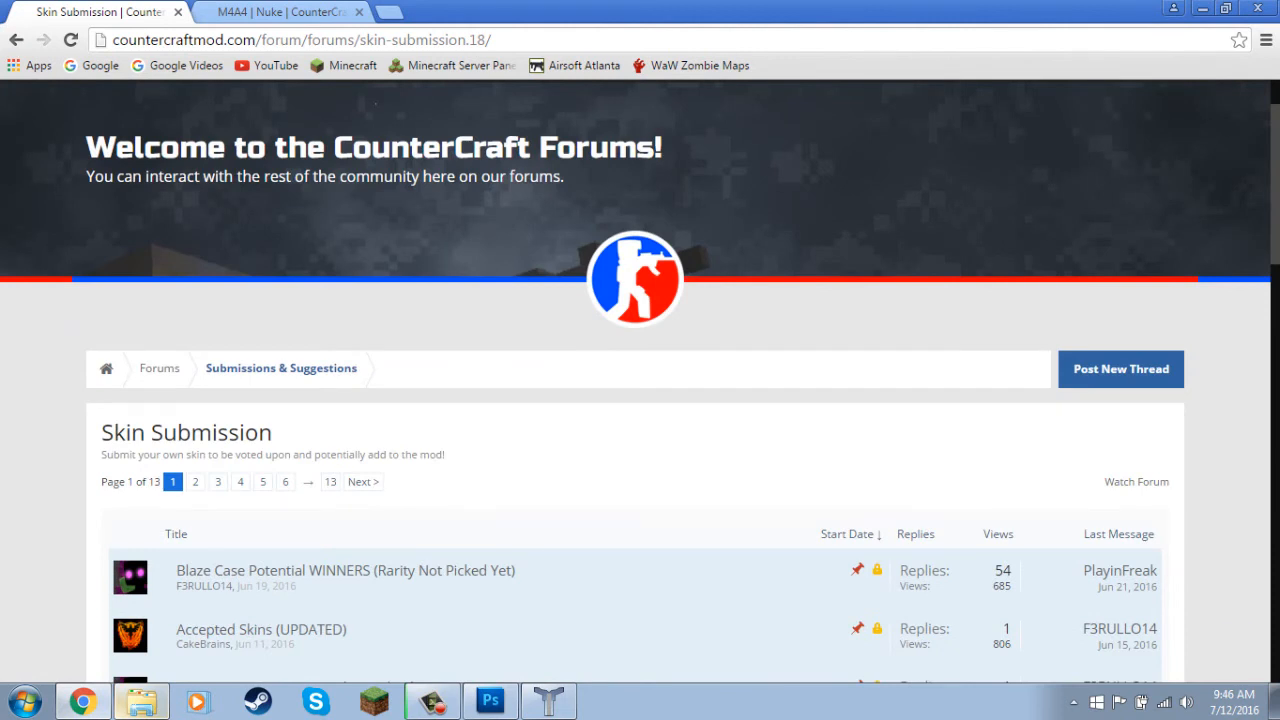
{"action": "scroll", "coordinate": [436, 406], "scroll_direction": "down", "scroll_amount": 3}
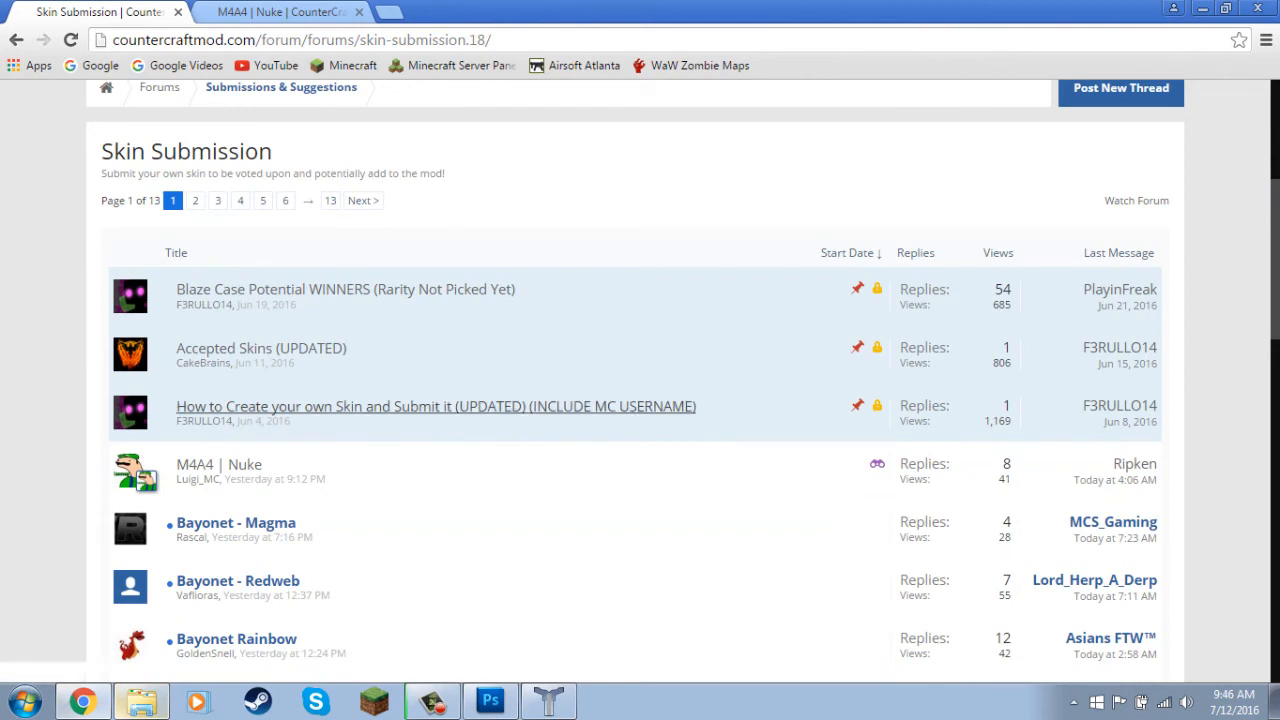
View the pinned "How to Create your own Skin and Submit it" thread and return to the Skin Submission forum.
{"action": "left_click", "coordinate": [436, 406]}
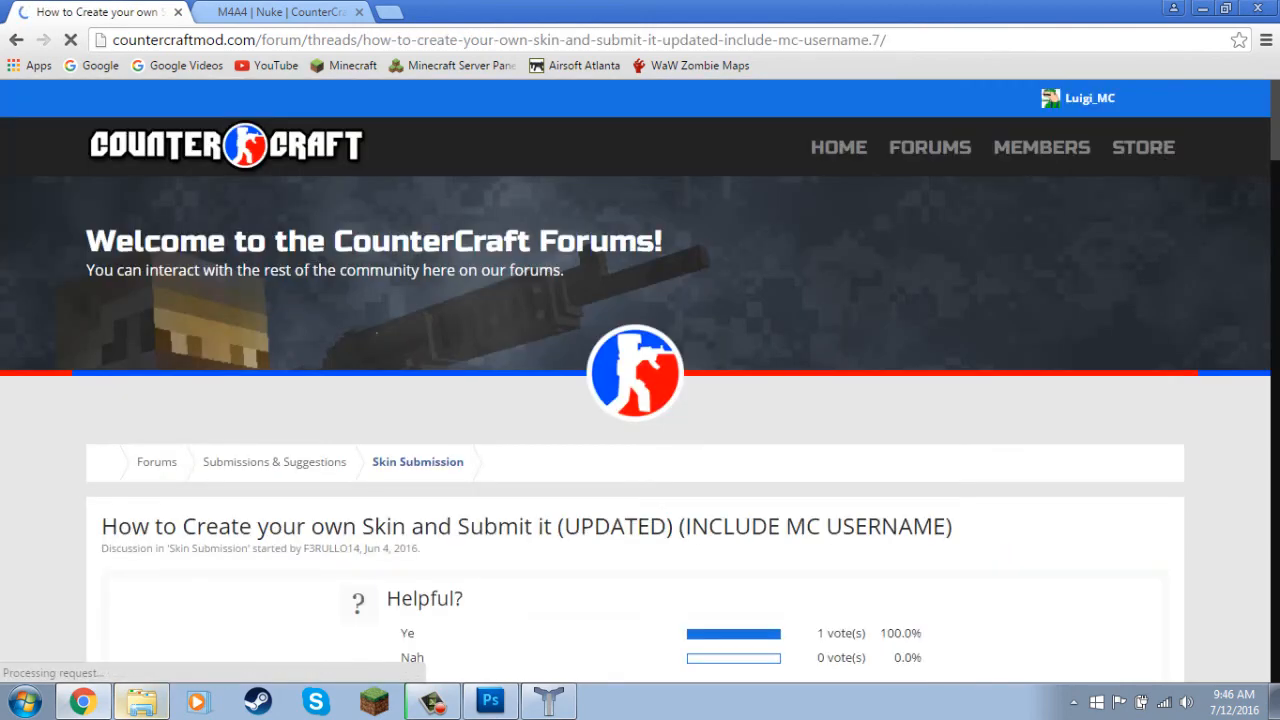
{"action": "scroll", "coordinate": [640, 400], "scroll_direction": "down", "scroll_amount": 3}
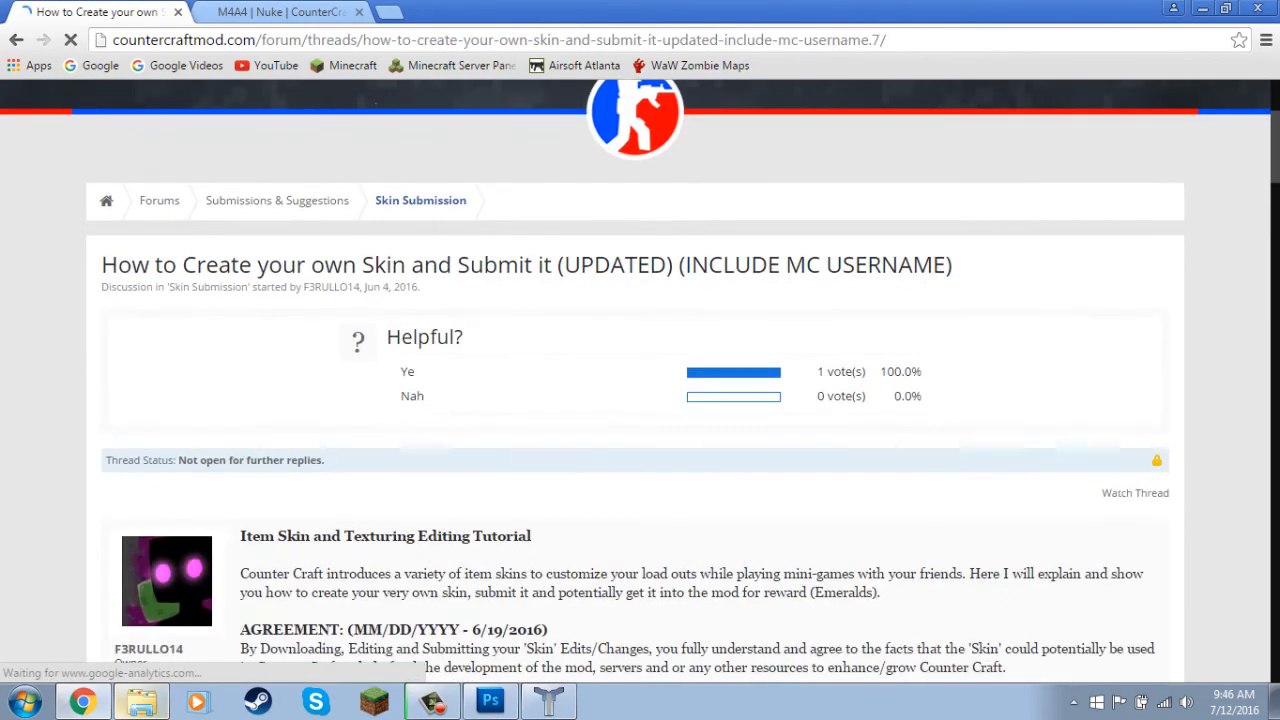
{"action": "scroll", "coordinate": [640, 380], "scroll_direction": "up", "scroll_amount": 1}
{"action": "left_click", "coordinate": [420, 276]}
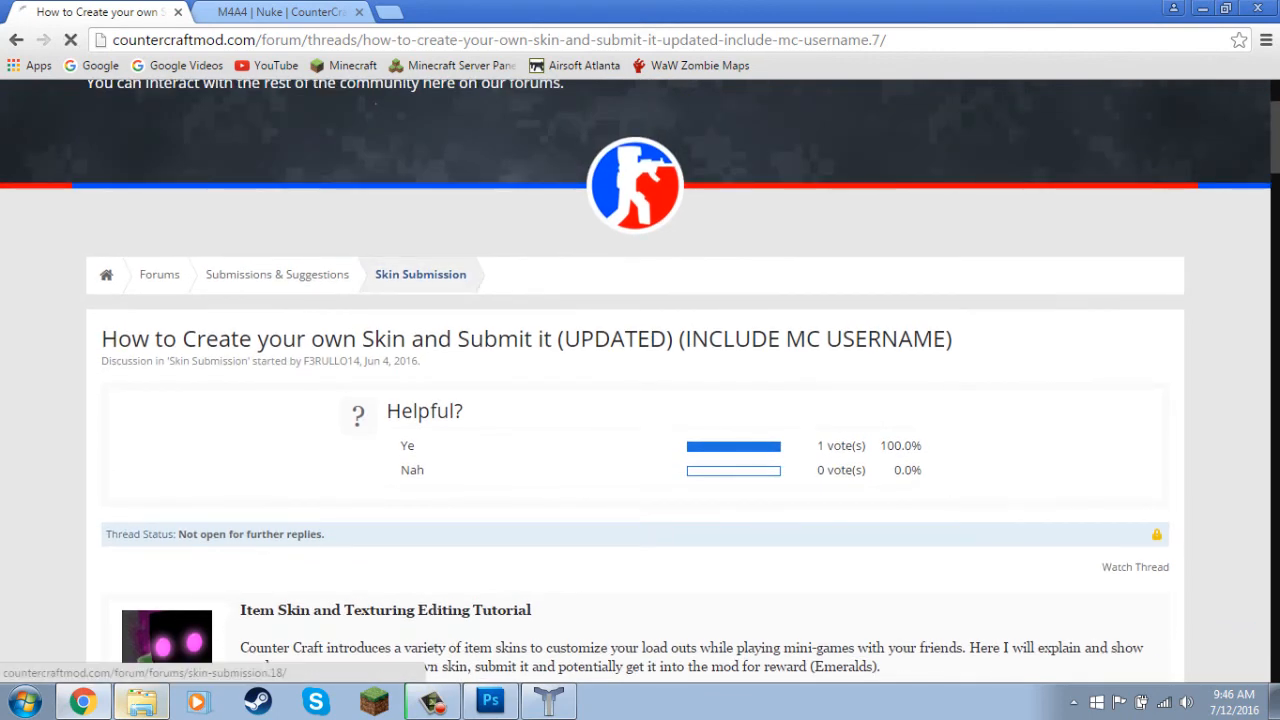
{"action": "scroll", "coordinate": [440, 500], "scroll_direction": "down", "scroll_amount": 3}
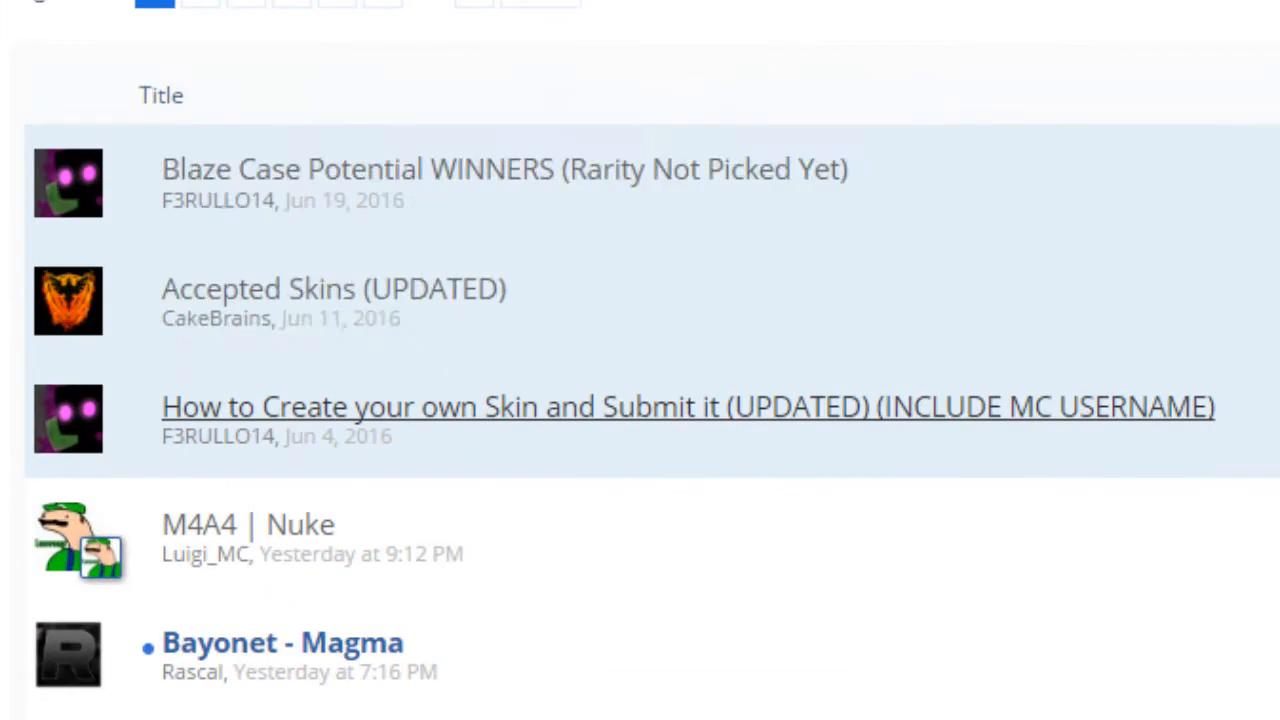
{"action": "mouse_move", "coordinate": [198, 500]}
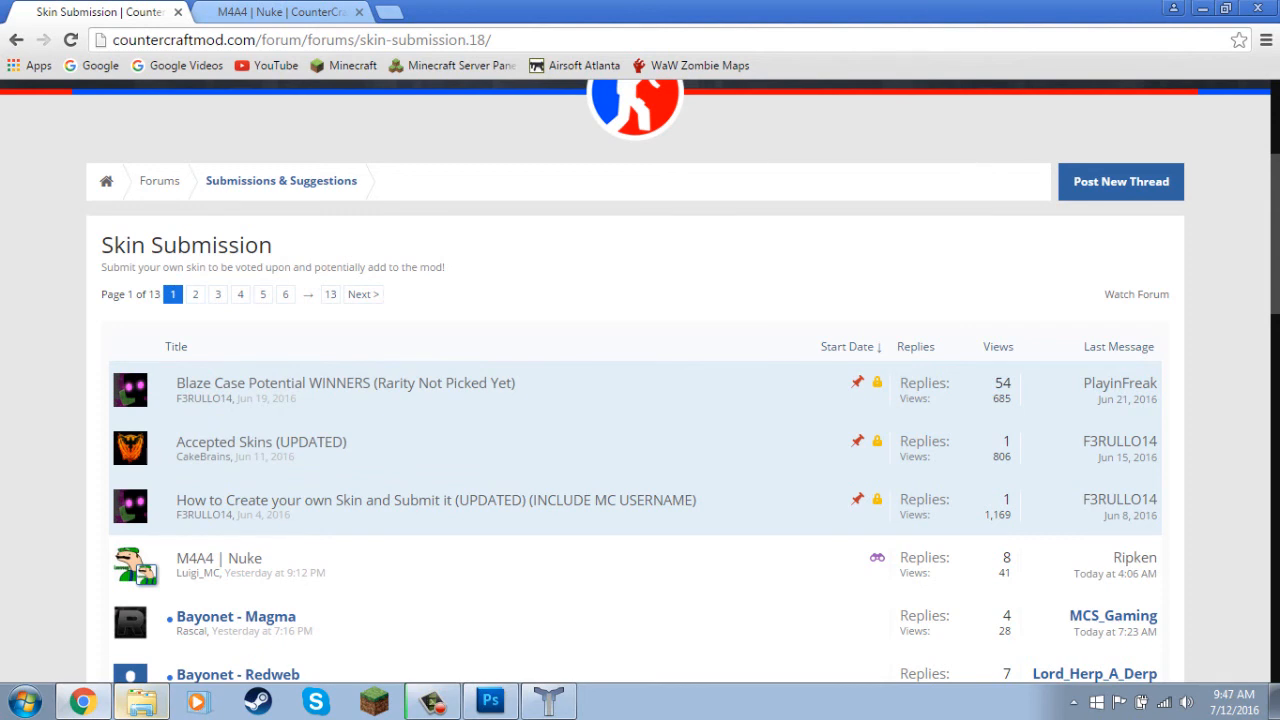
{"action": "right_click", "coordinate": [56, 344]}
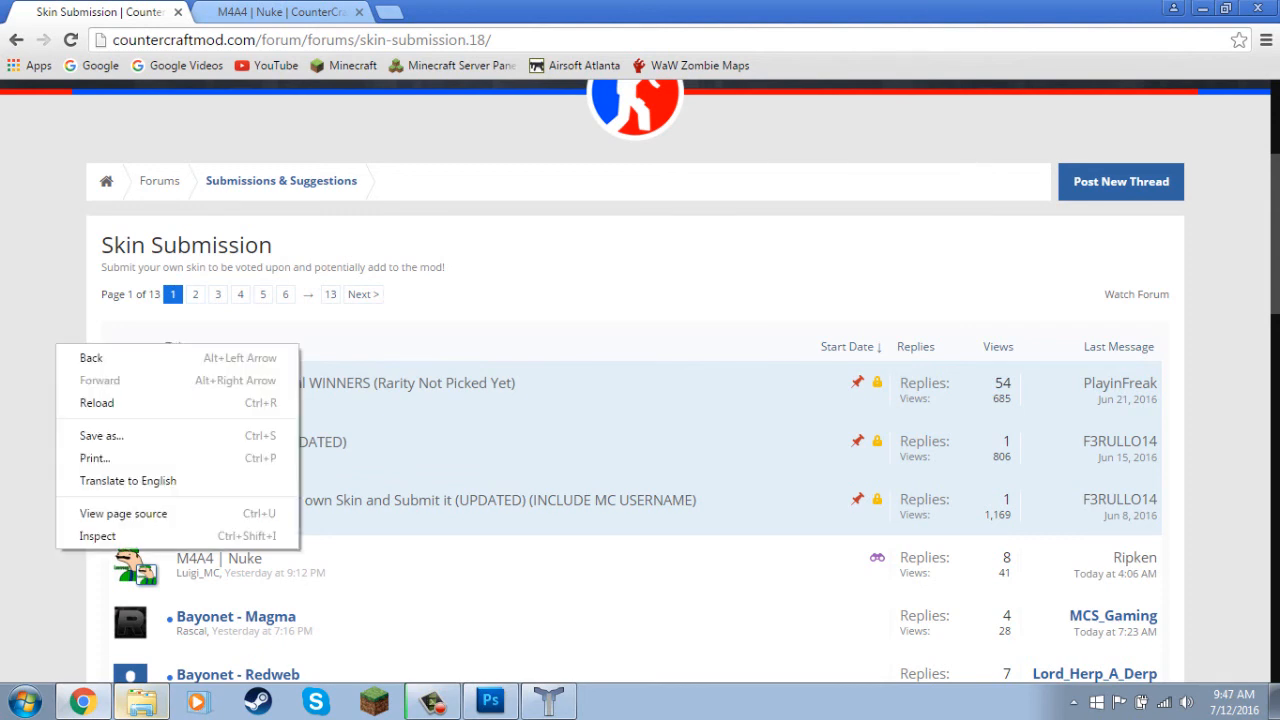
{"action": "key", "text": "Escape"}
{"action": "scroll", "coordinate": [640, 380], "scroll_direction": "up", "scroll_amount": 3}
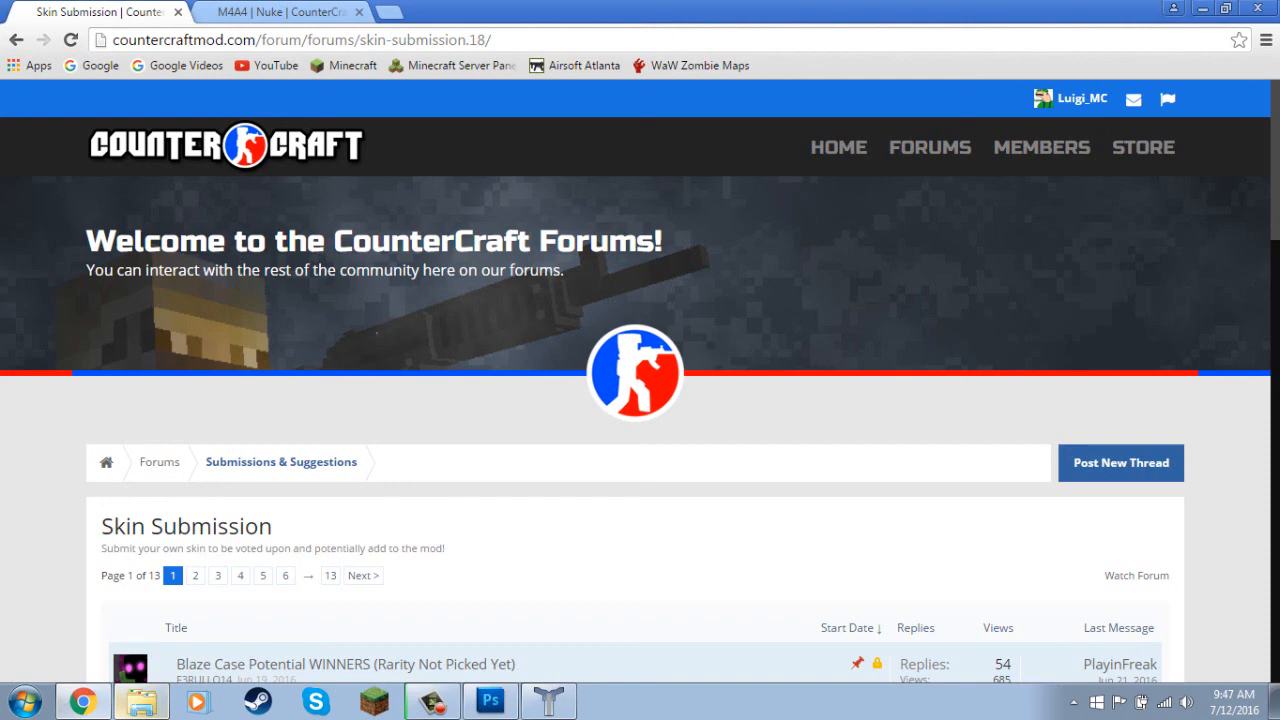
{"action": "scroll", "coordinate": [640, 400], "scroll_direction": "down", "scroll_amount": 6}
{"action": "scroll", "coordinate": [640, 400], "scroll_direction": "up", "scroll_amount": 5}
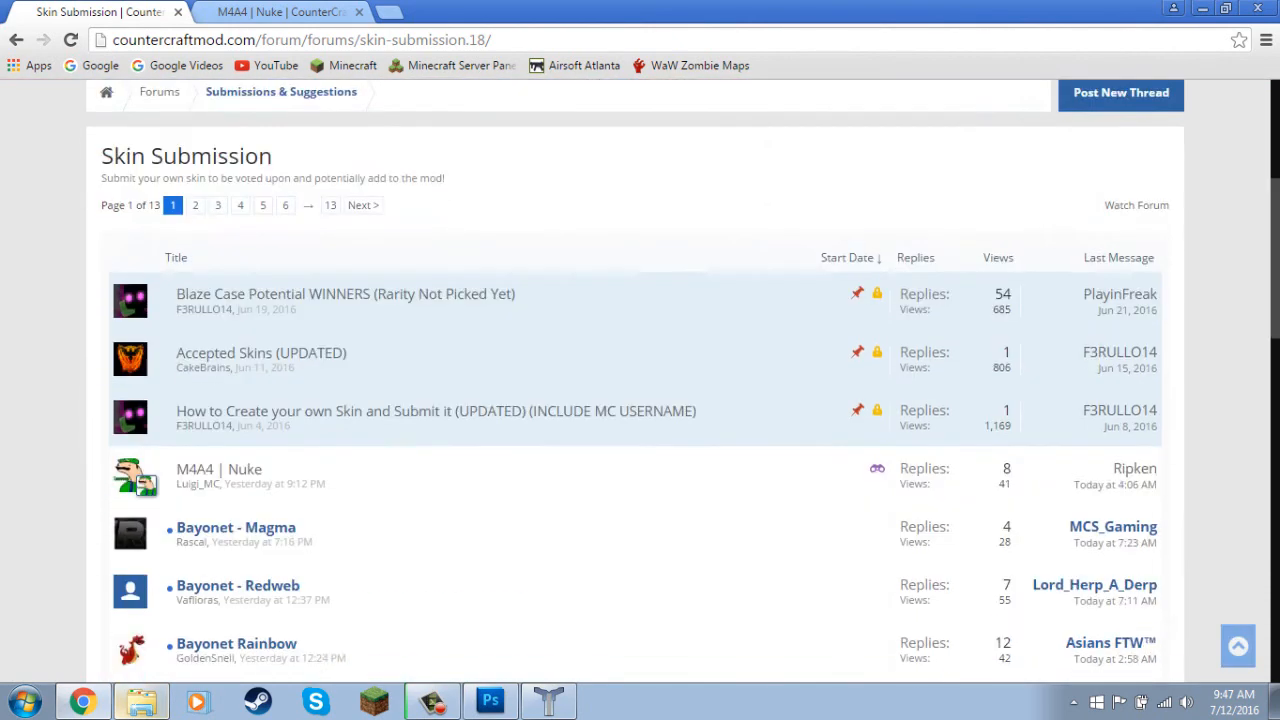